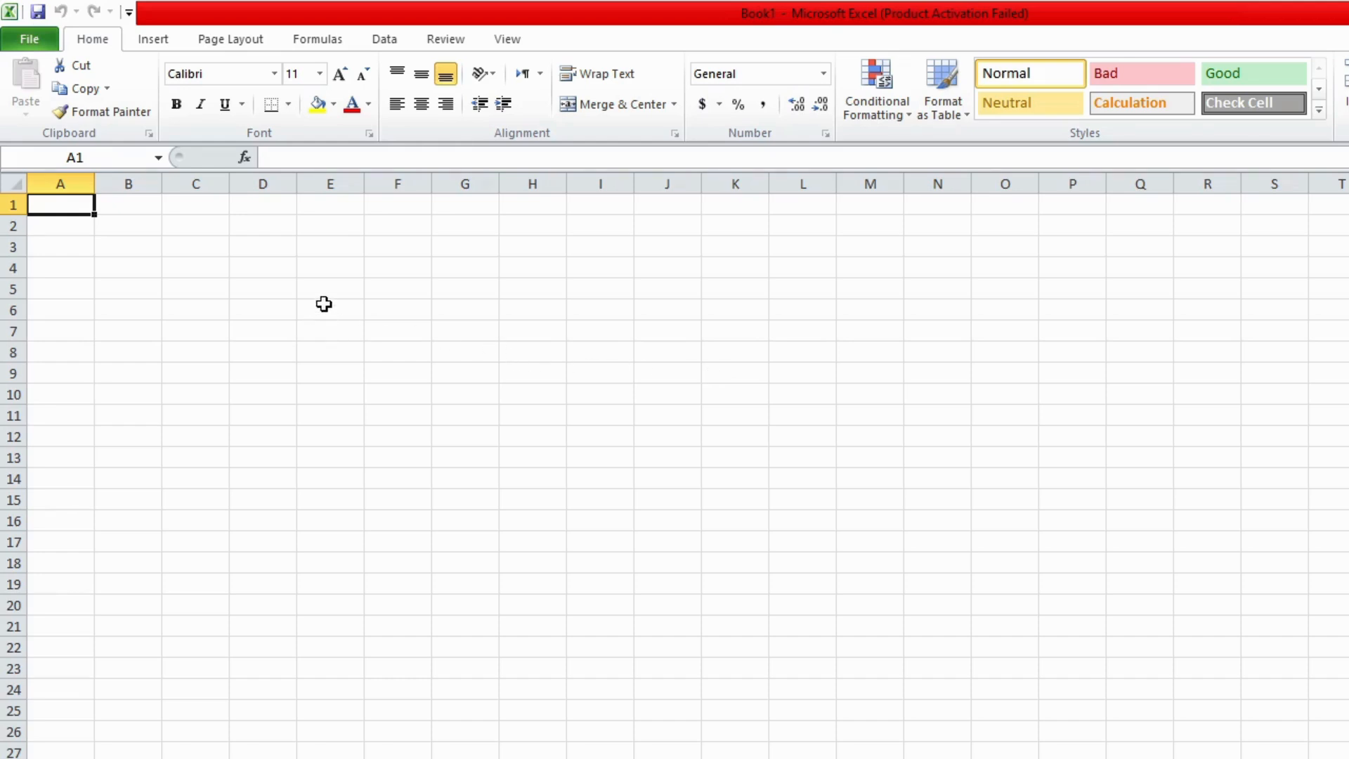
- Enter the column headers name, math, eng and sci in cells A1 to D1
text(name)
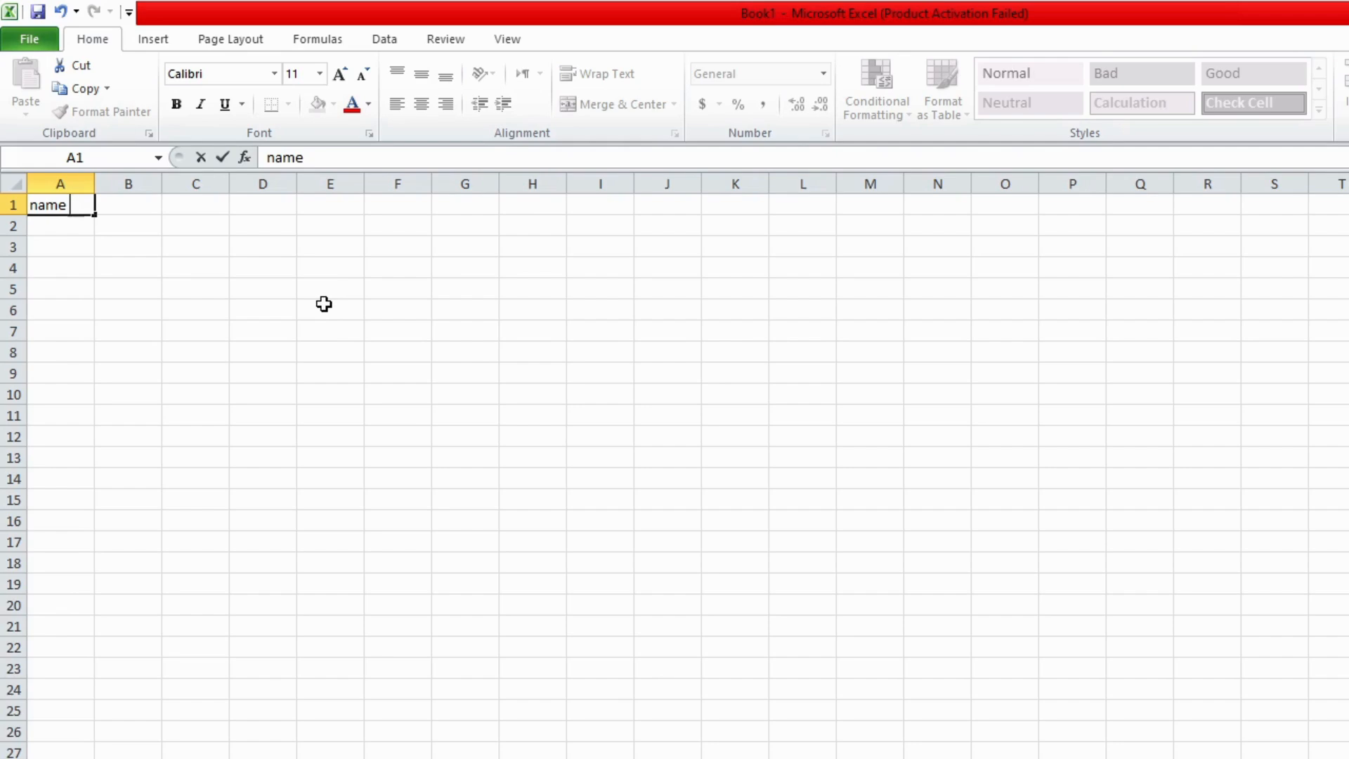
key(Tab)
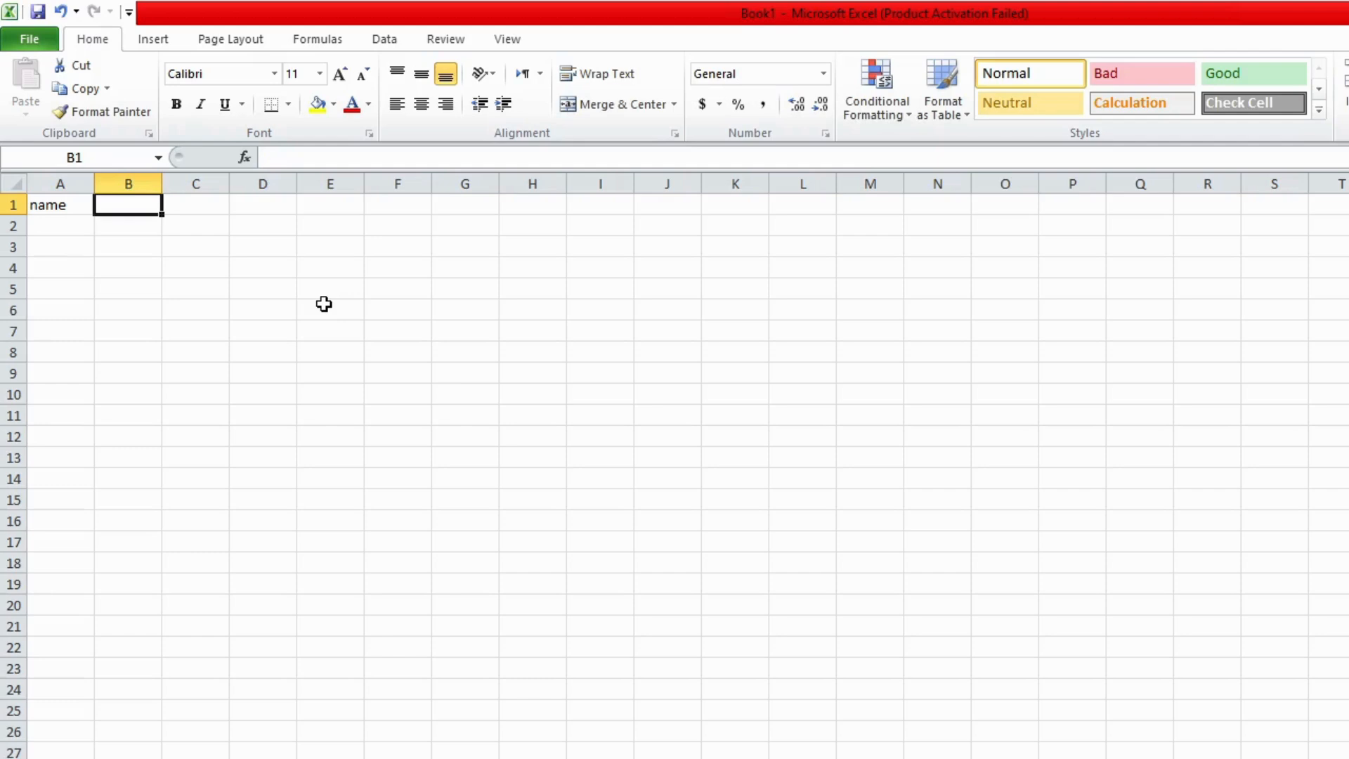
text(math)
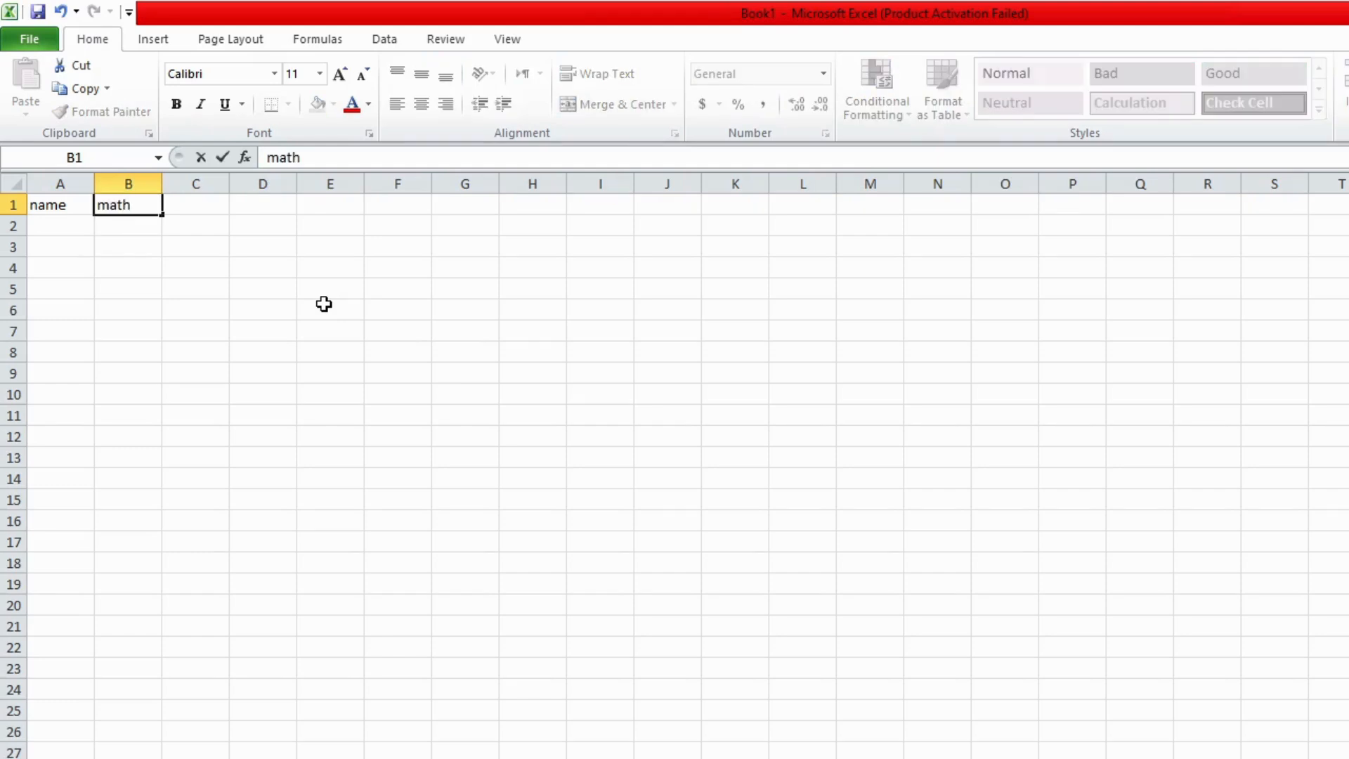
key(Tab)
text(eng)
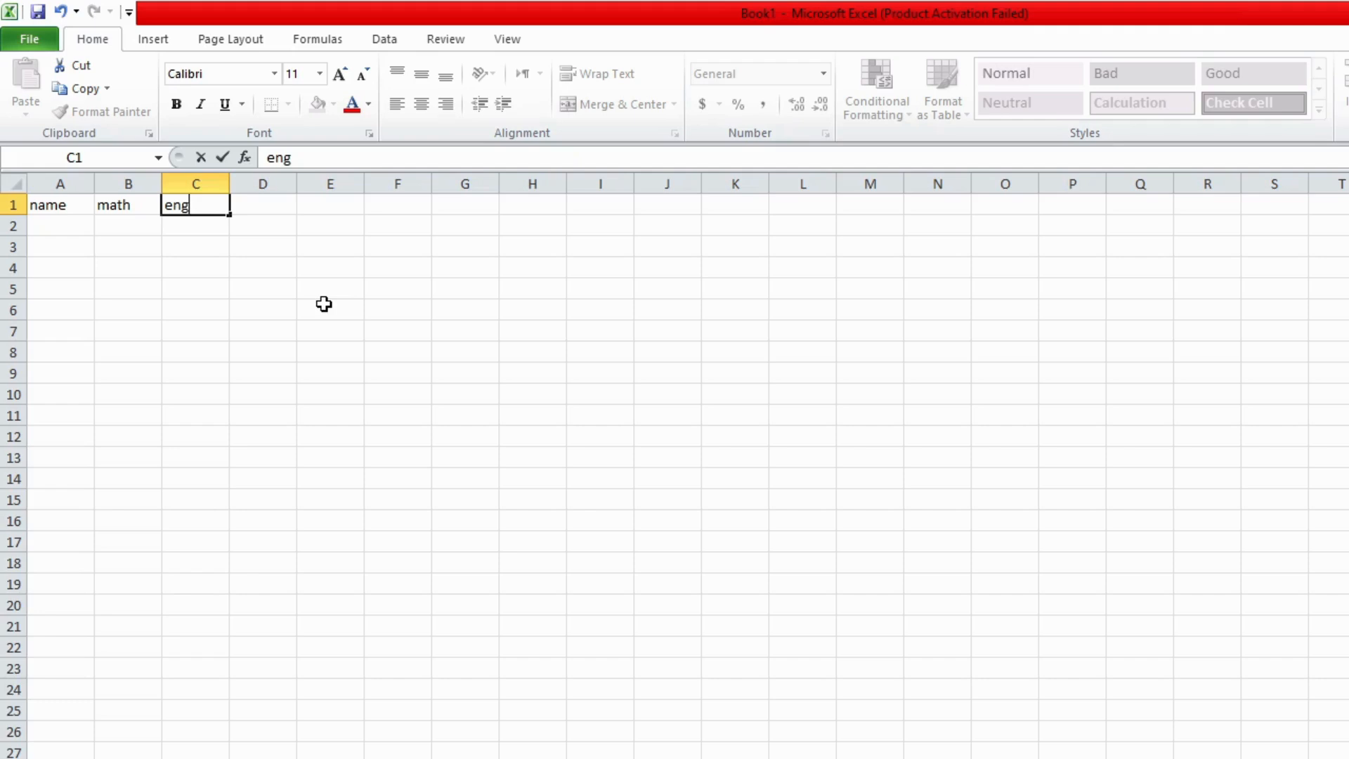
key(Tab)
text(sci)
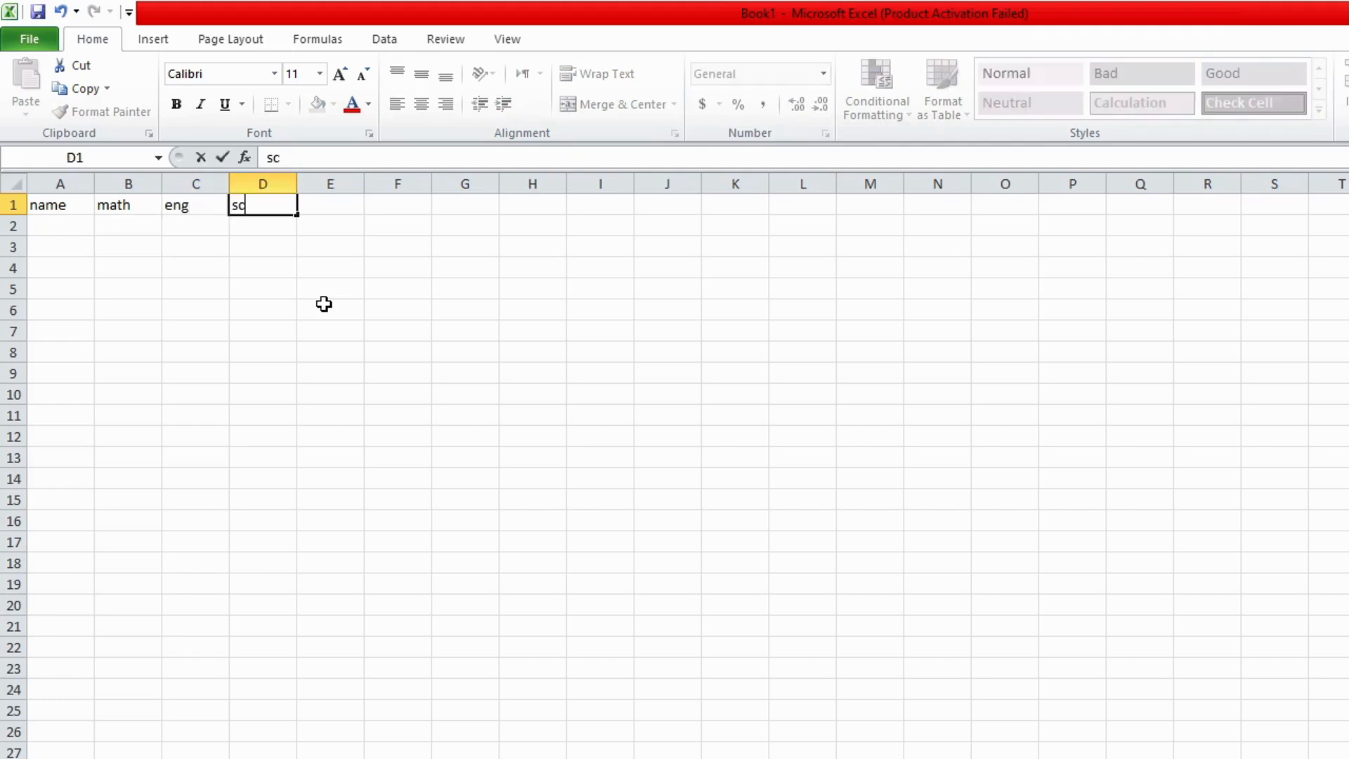
key(Left)
- Enter the two students' first names under the name header in cells A2 and A3
key(Left)
key(Left)
key(Down)
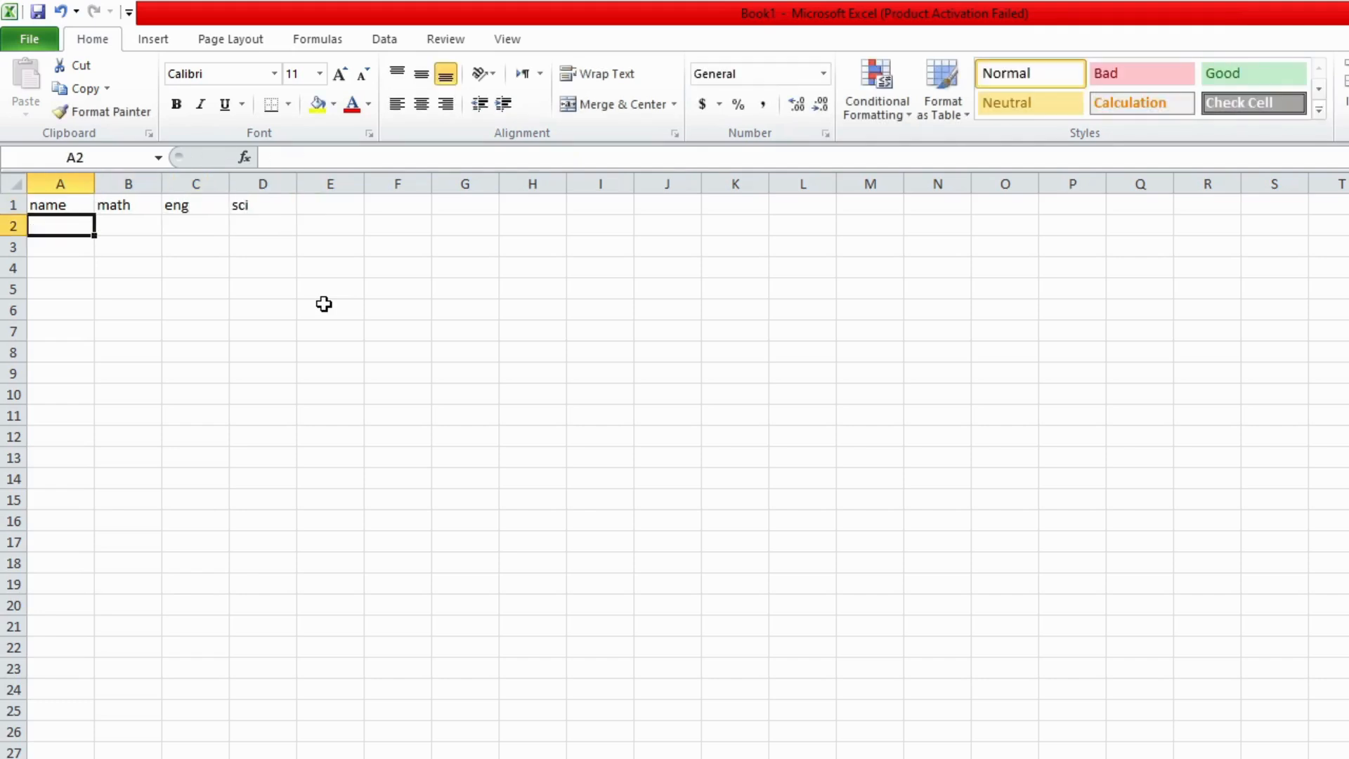
text(ali)
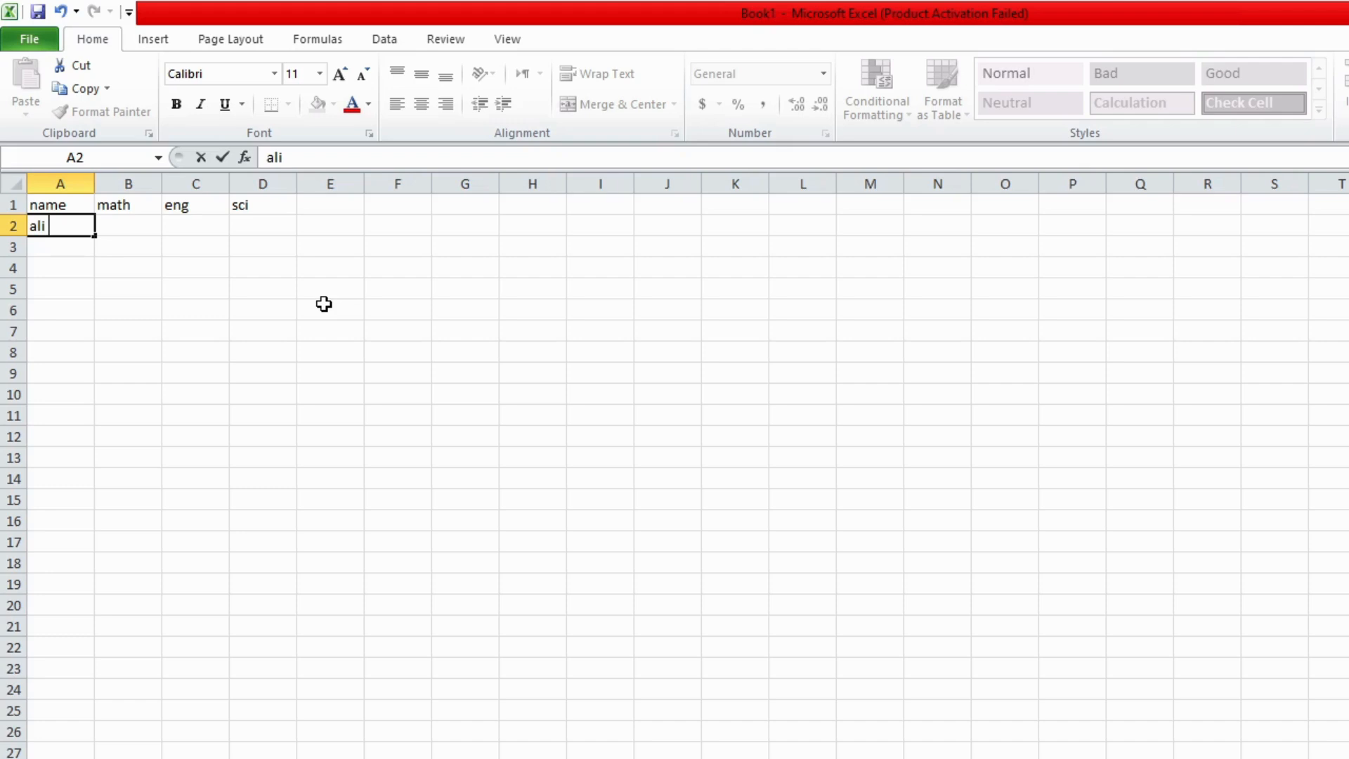
key(Return)
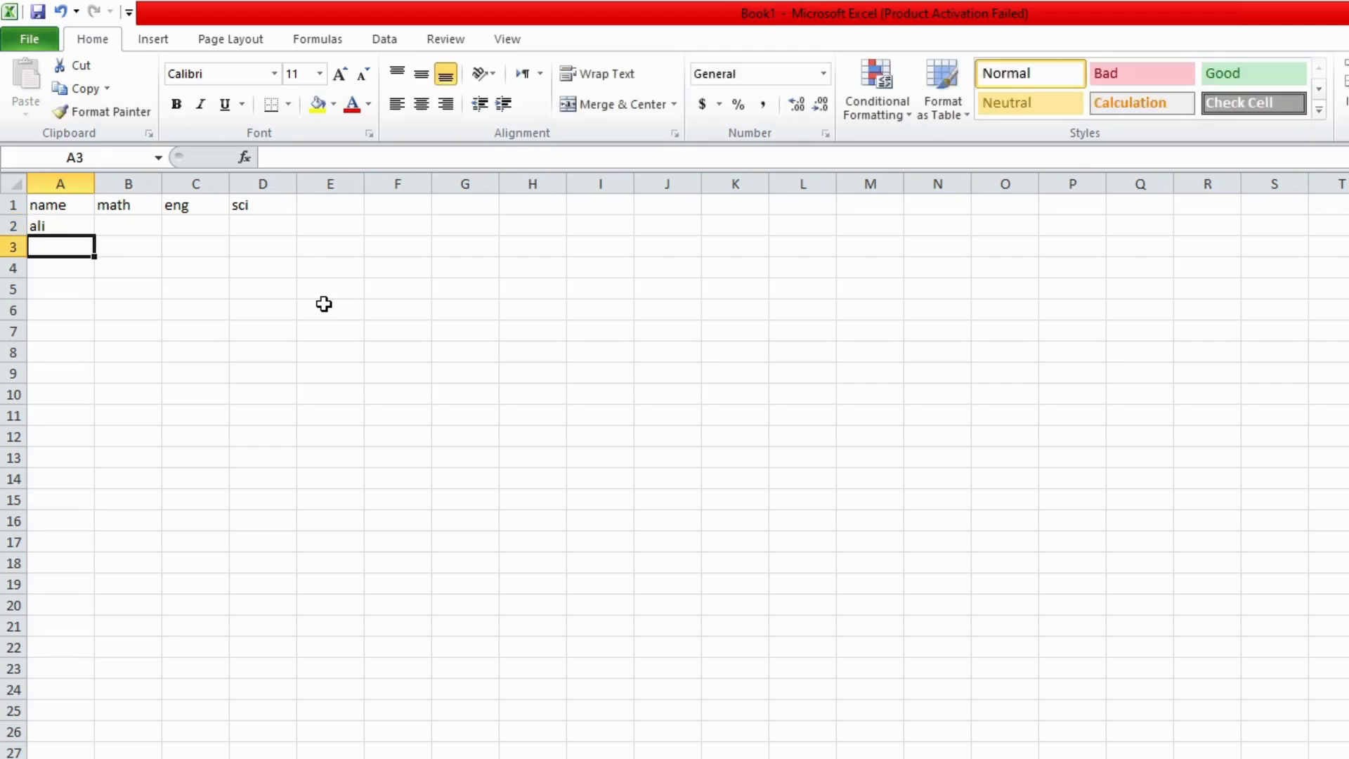
text(ahme)
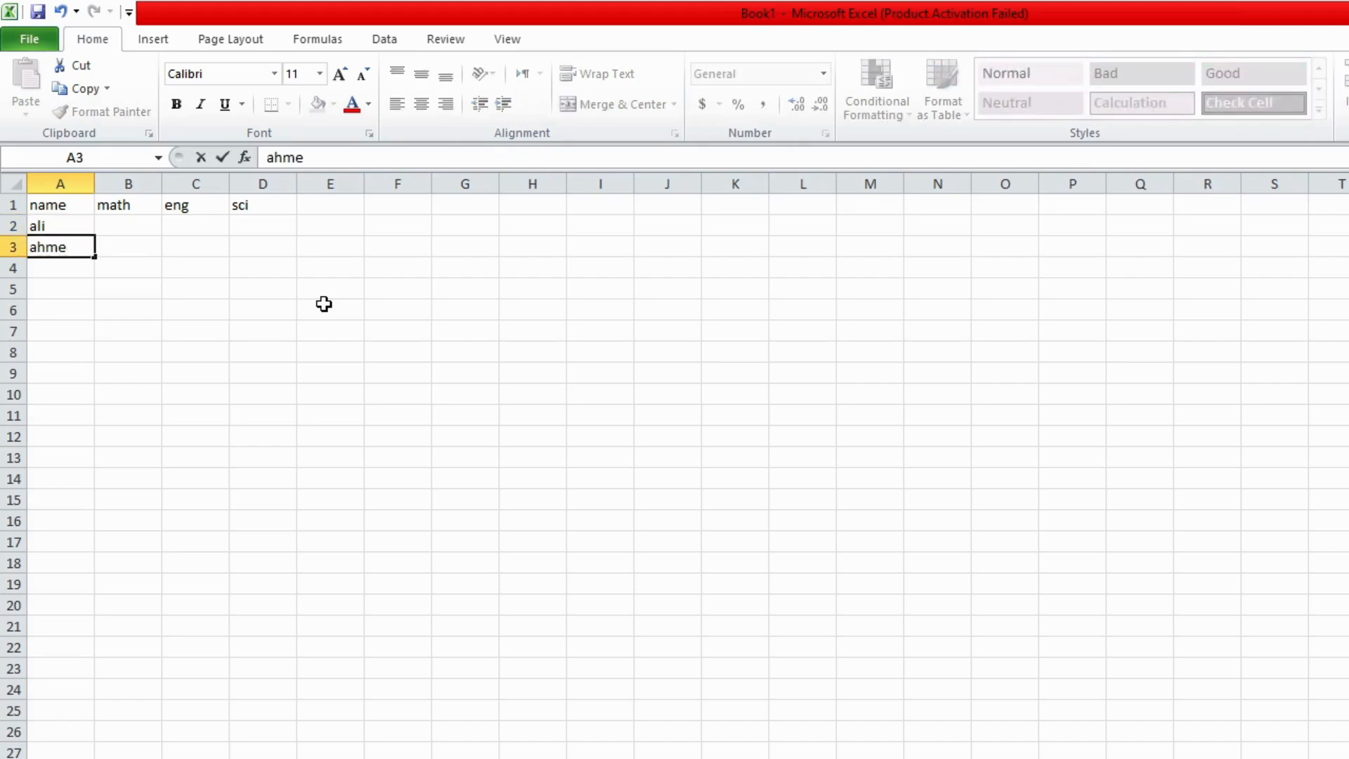
text(d)
key(Tab)
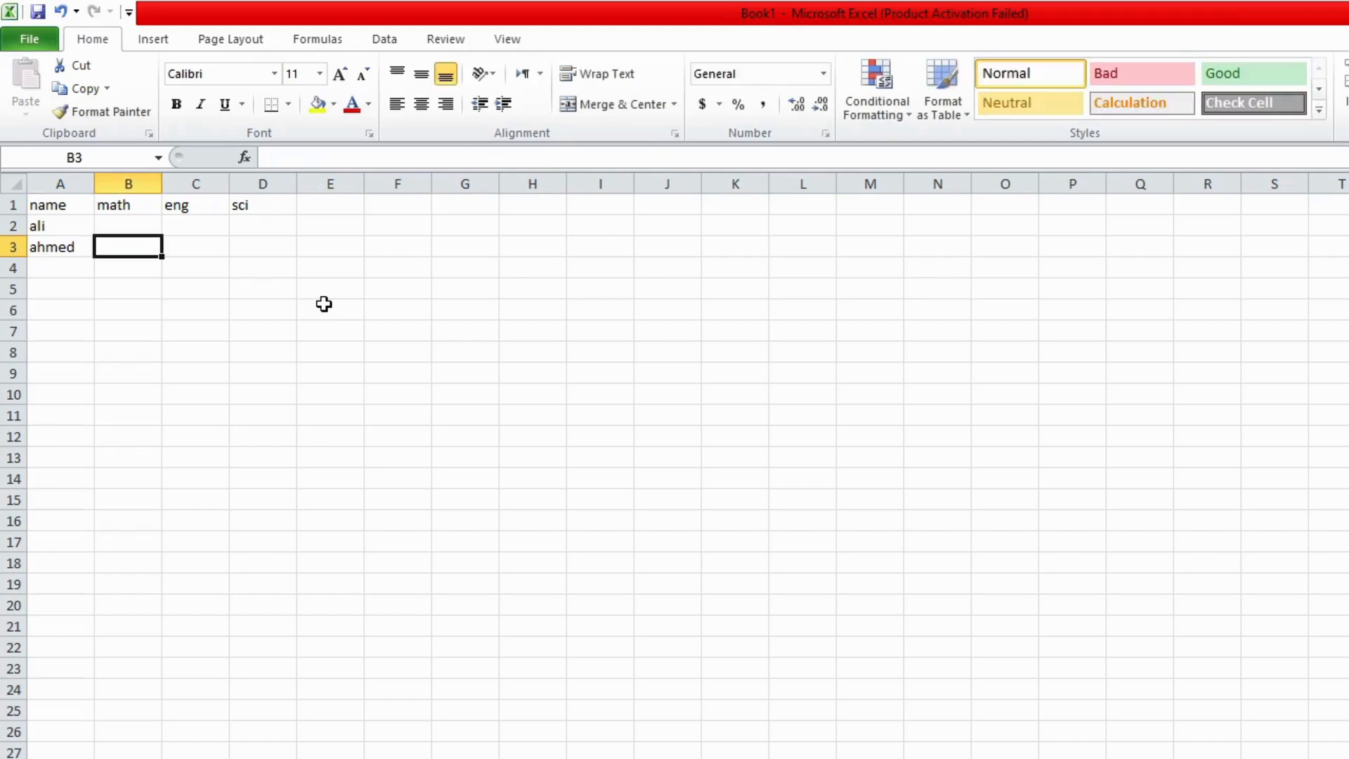
- Enter the math marks 75 in cell B2 and 55 in cell B3
key(Up)
key(Up)
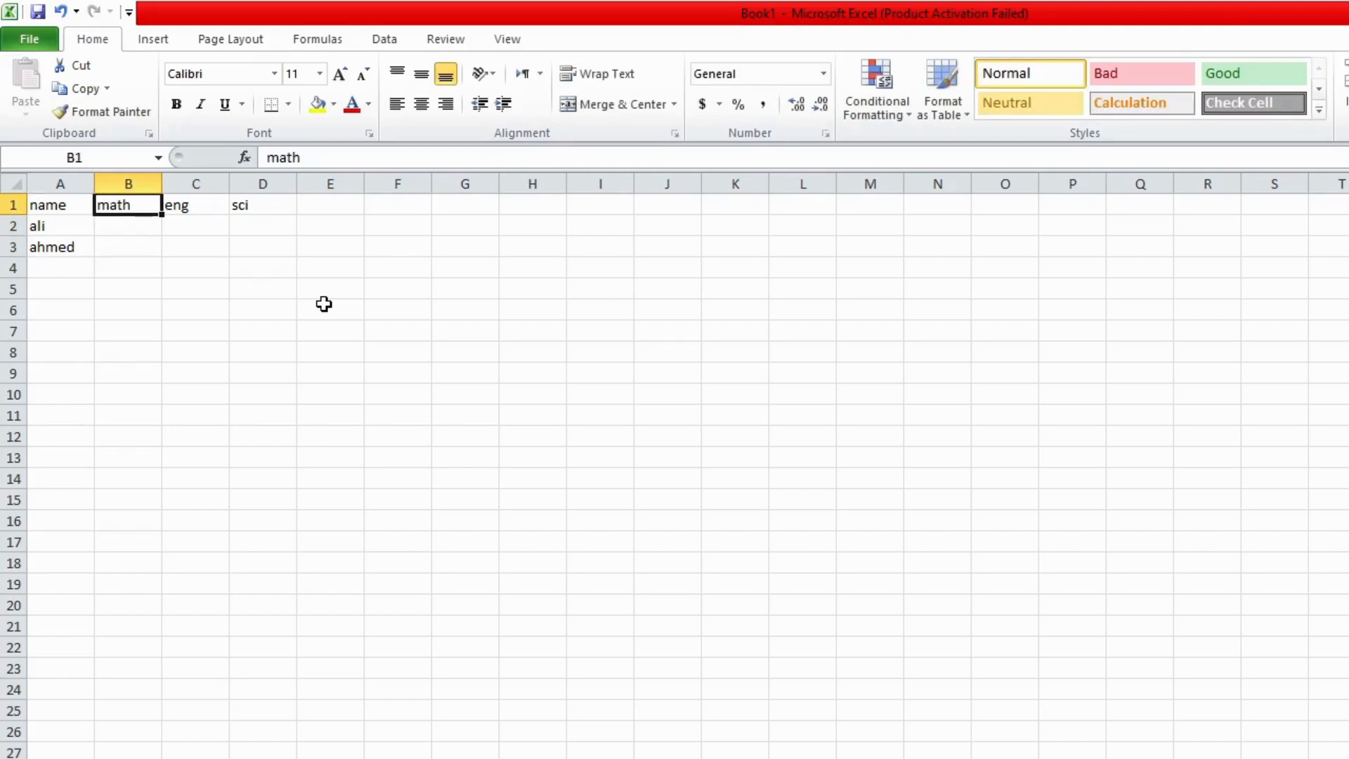
key(Down)
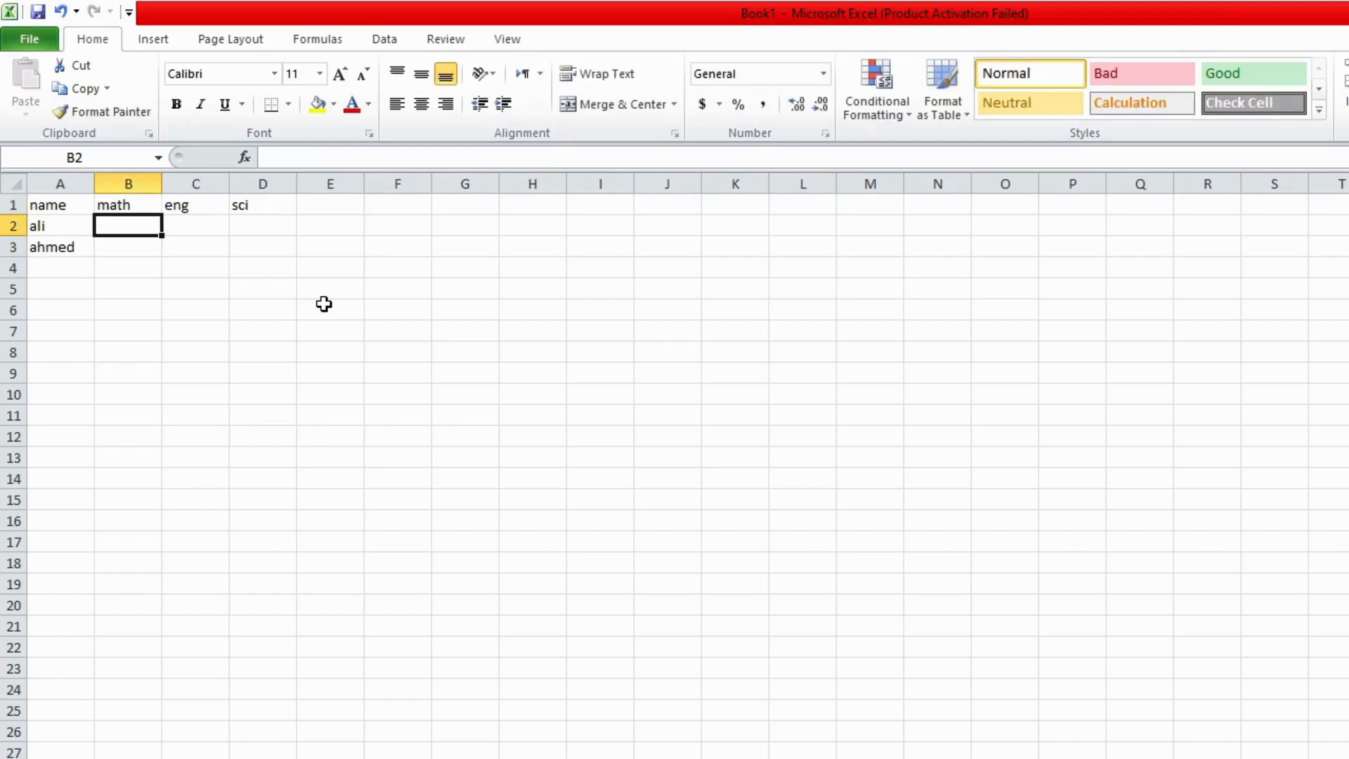
text(75)
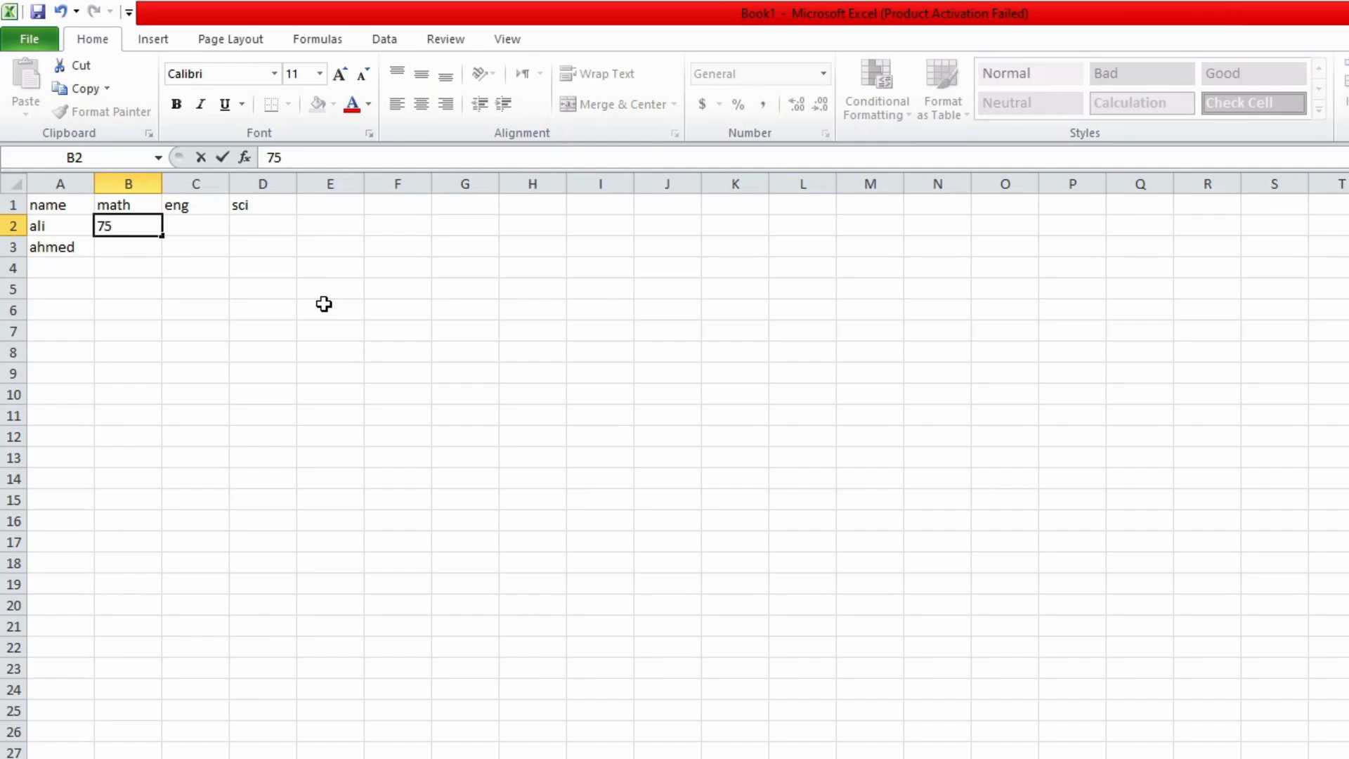
key(Return)
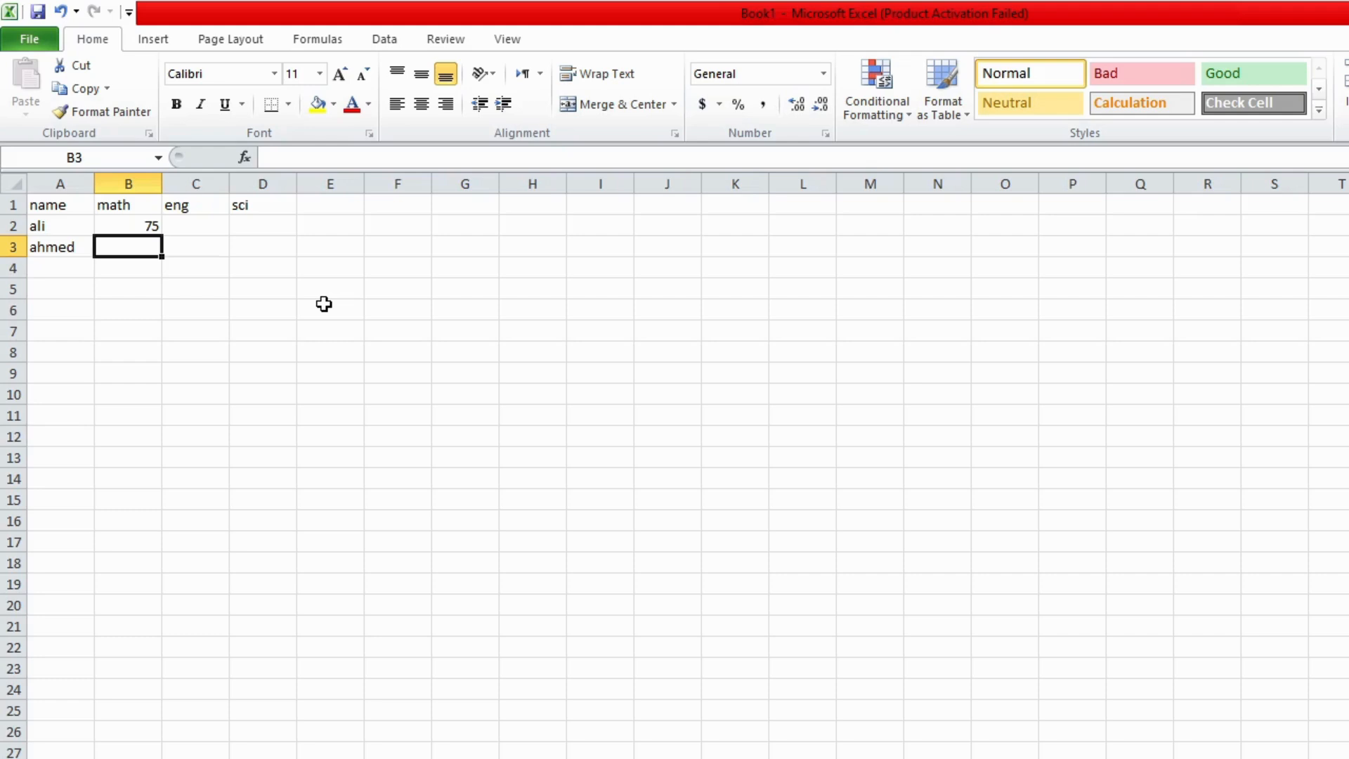
text(55)
key(Tab)
- Fill in the eng marks with 68 in cell C2 and 60 in cell C3
key(Up)
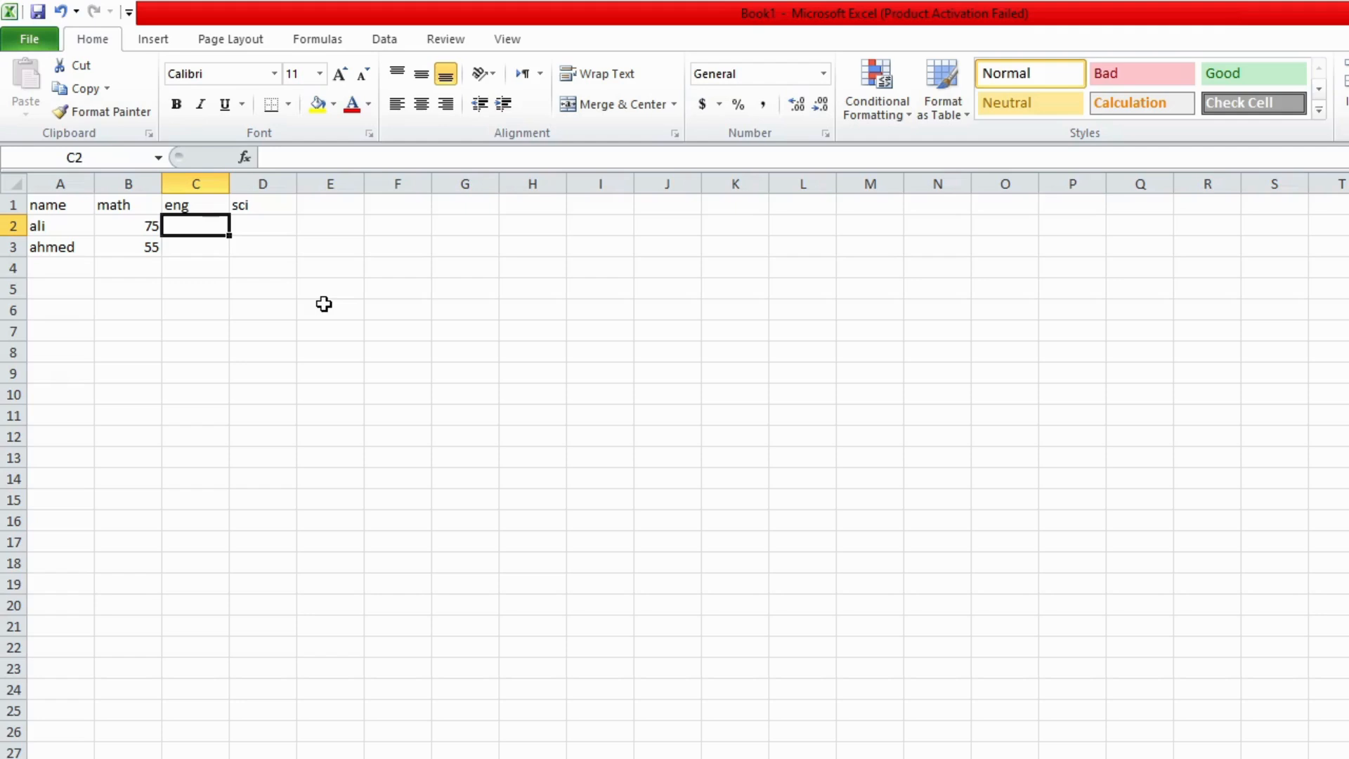
text(68)
key(Return)
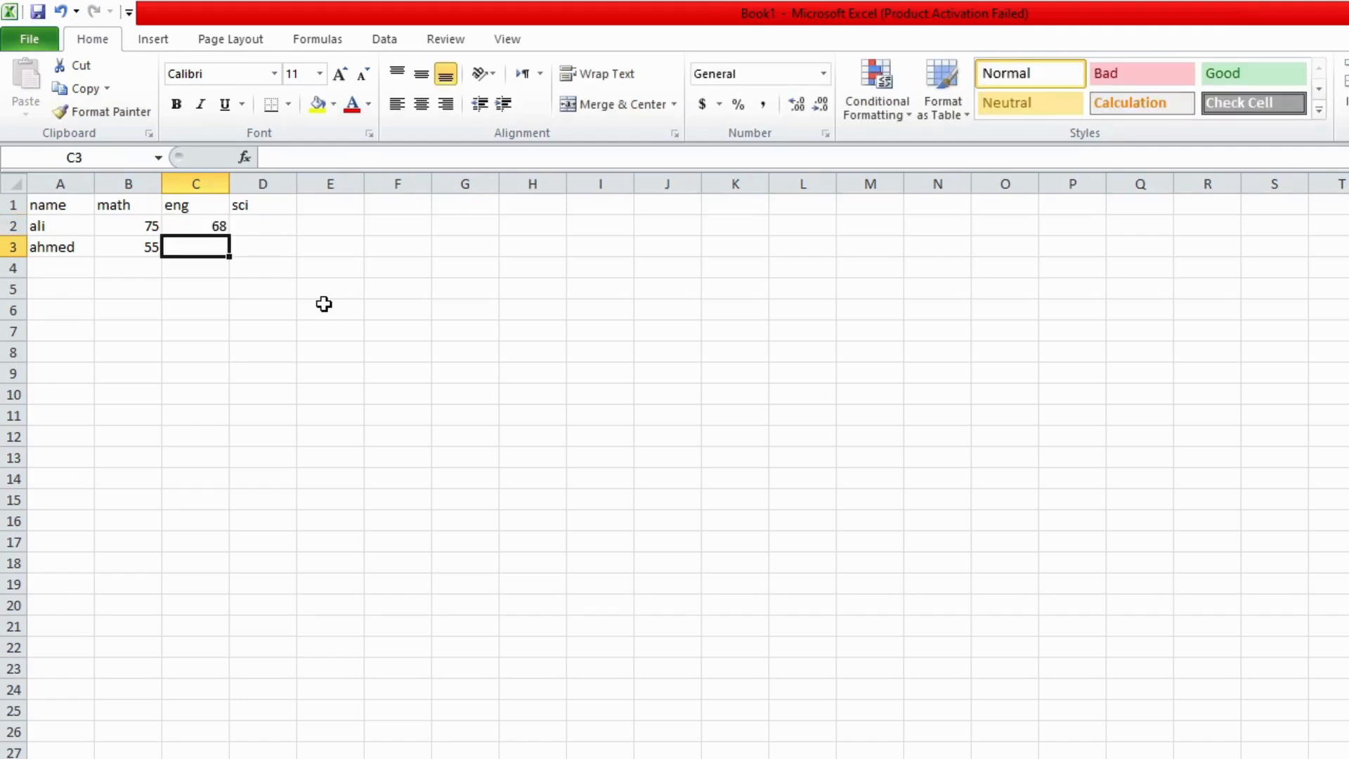
text(60)
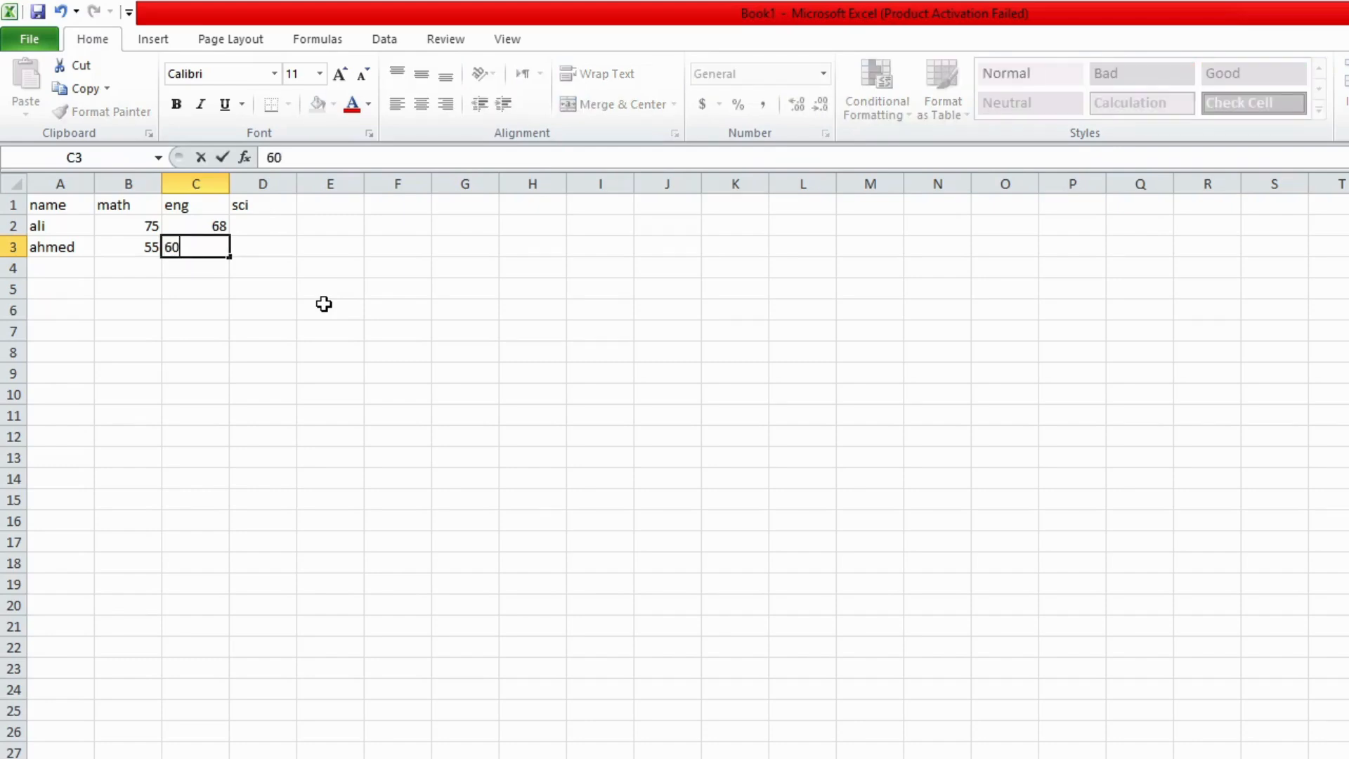
key(Tab)
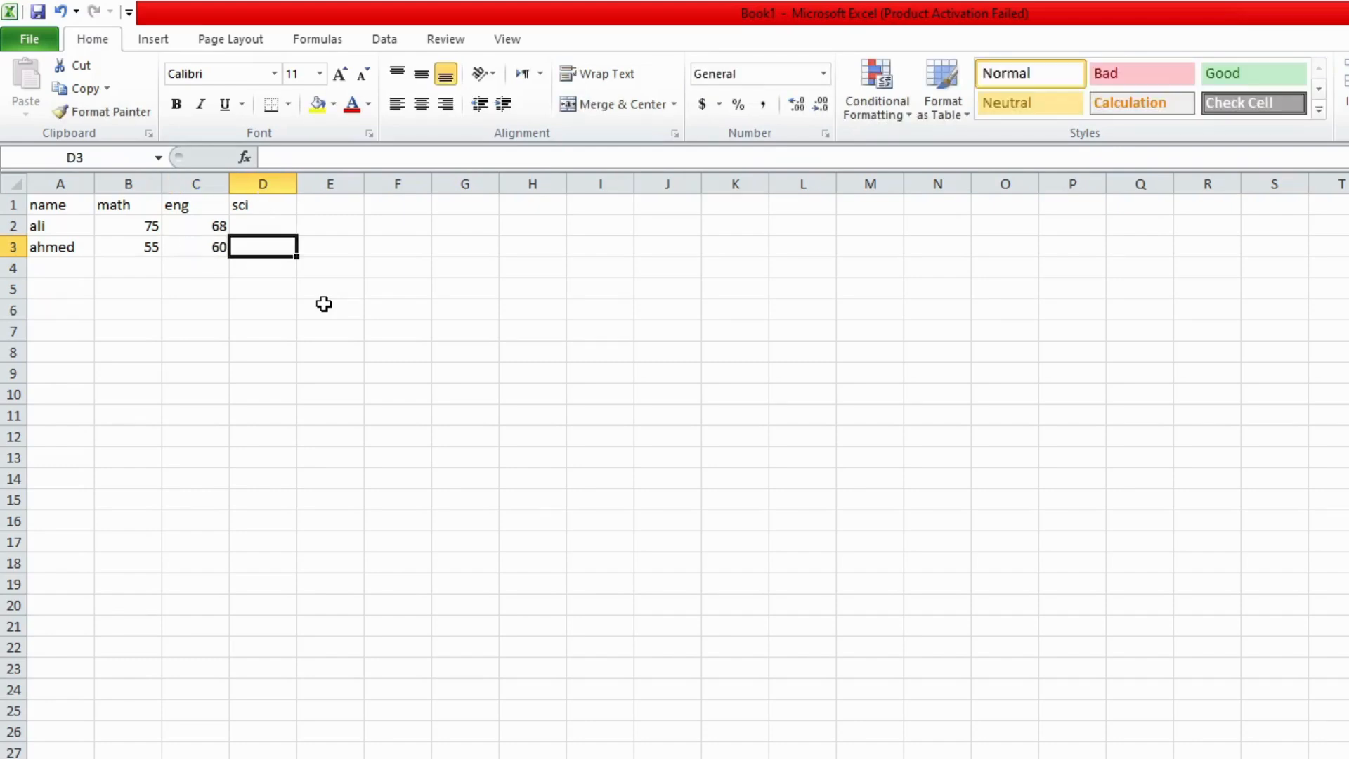
- Fill in the sci marks with 80 in cell D2 and 58 in cell D3
key(Up)
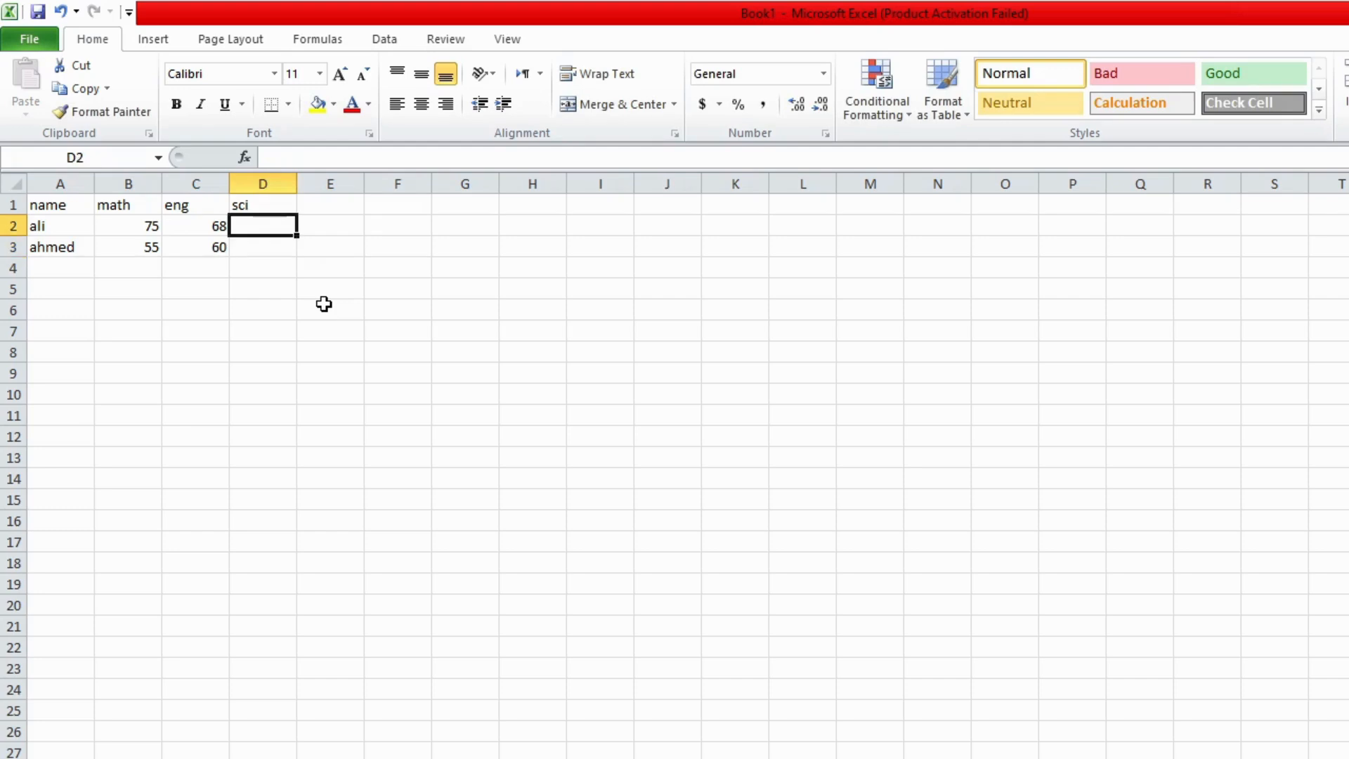
text(80)
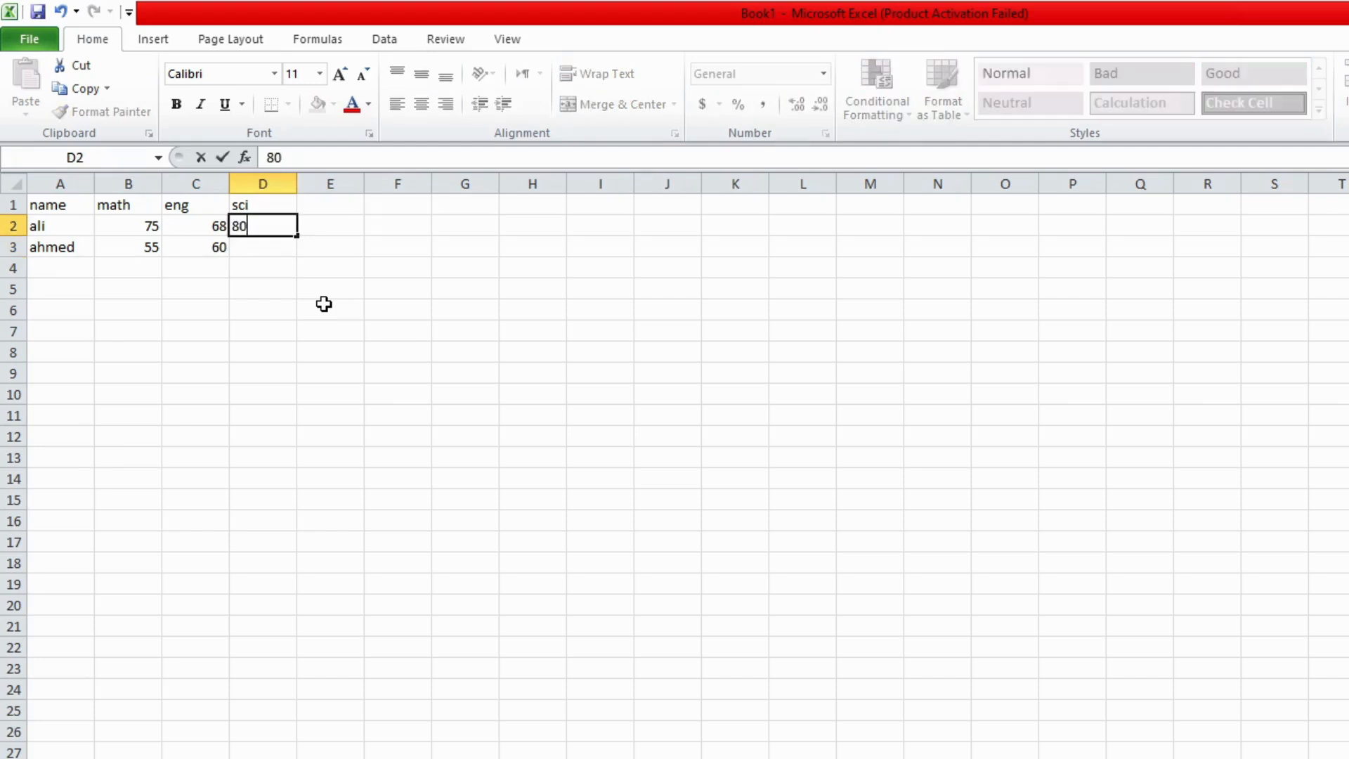
key(Return)
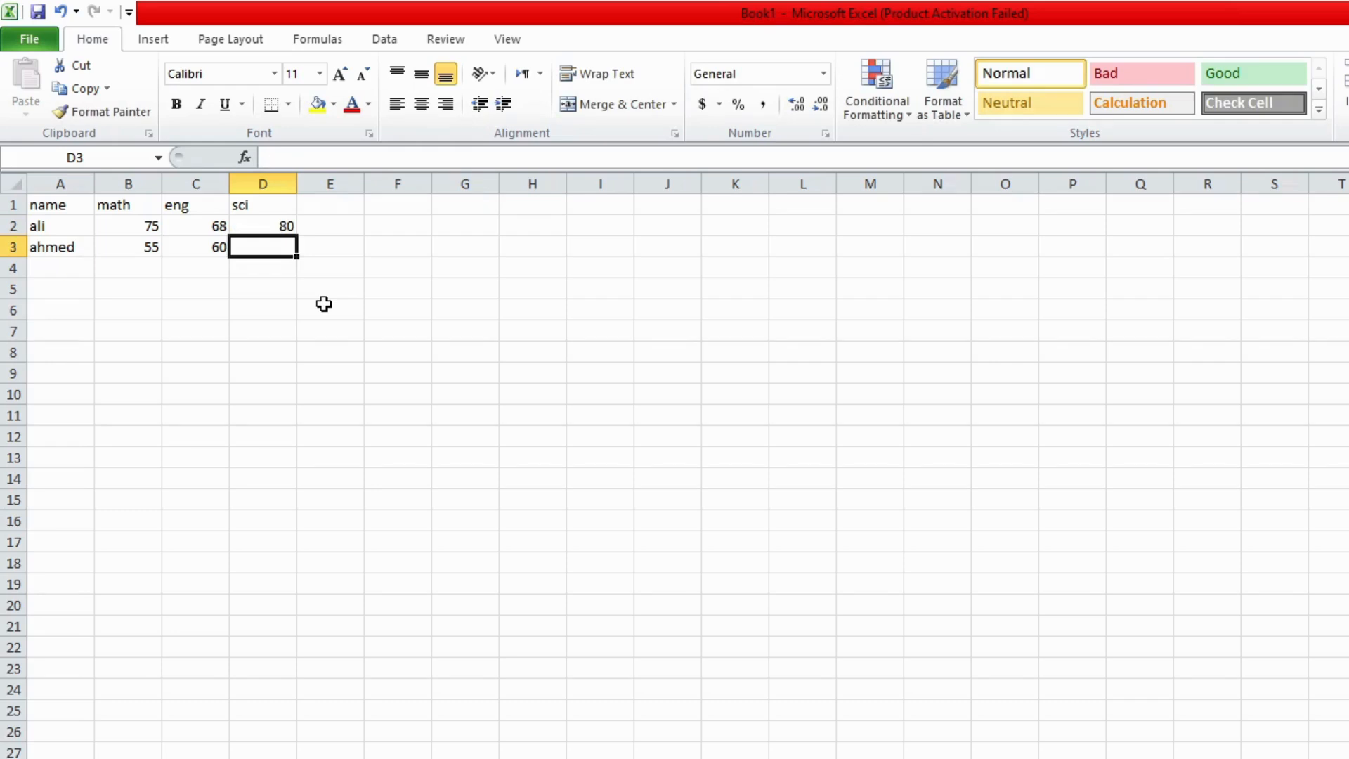
text(58)
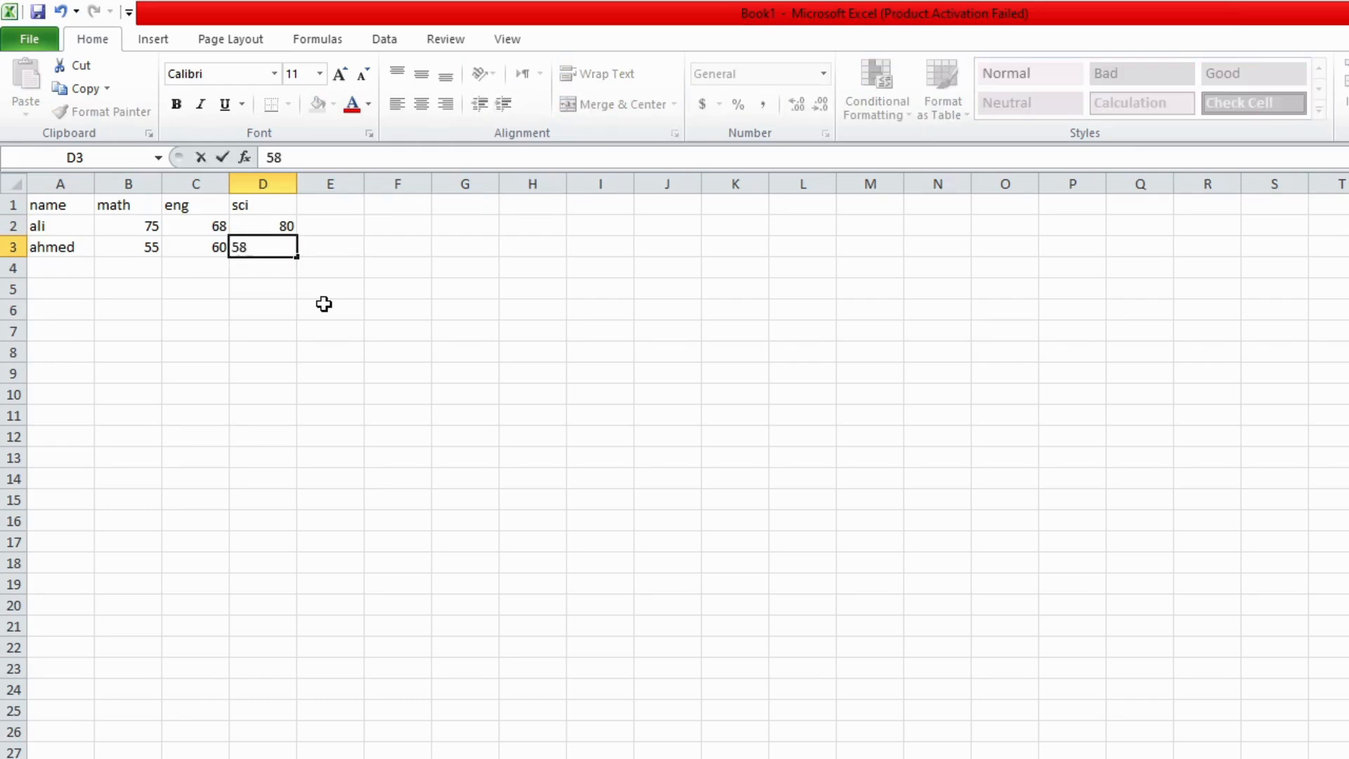
key(Left)
- Add the row label sum in cell A4 below the students' names
key(Left)
key(Left)
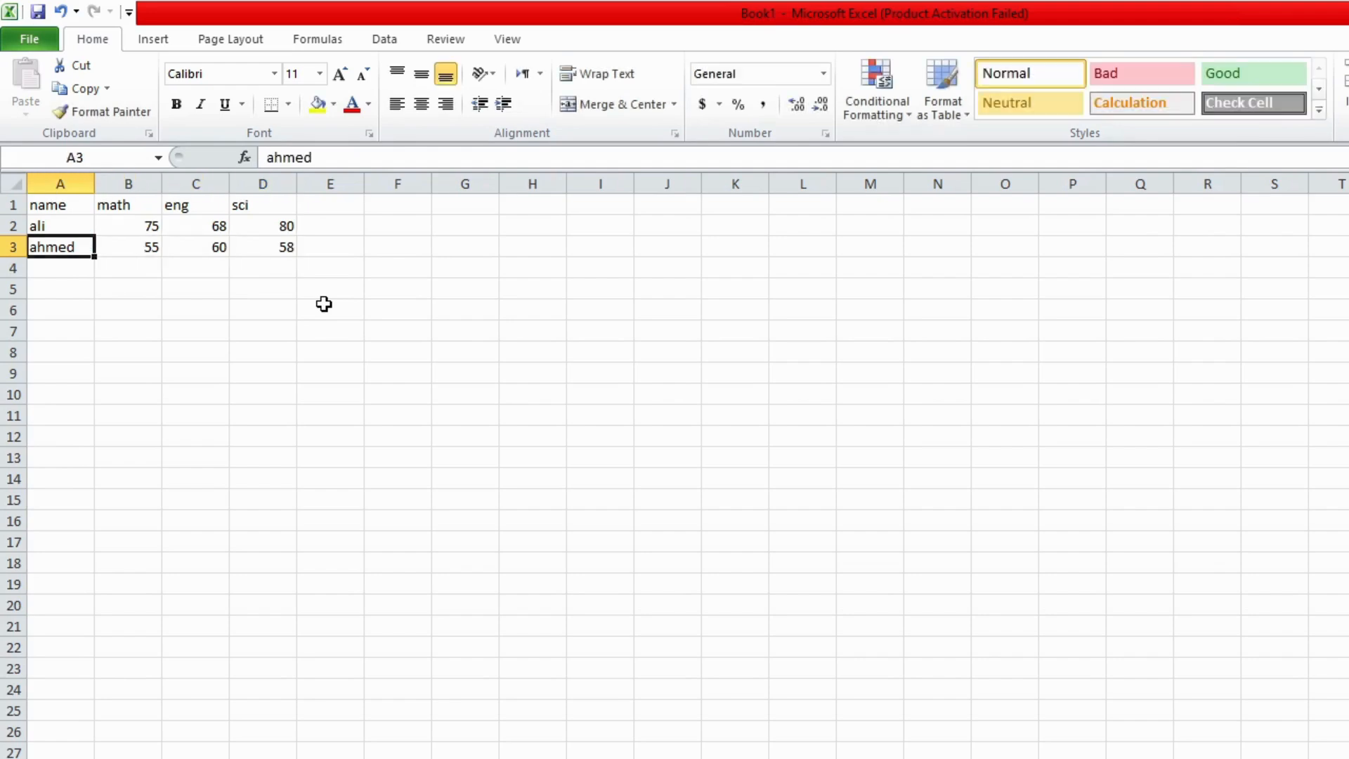
key(Down)
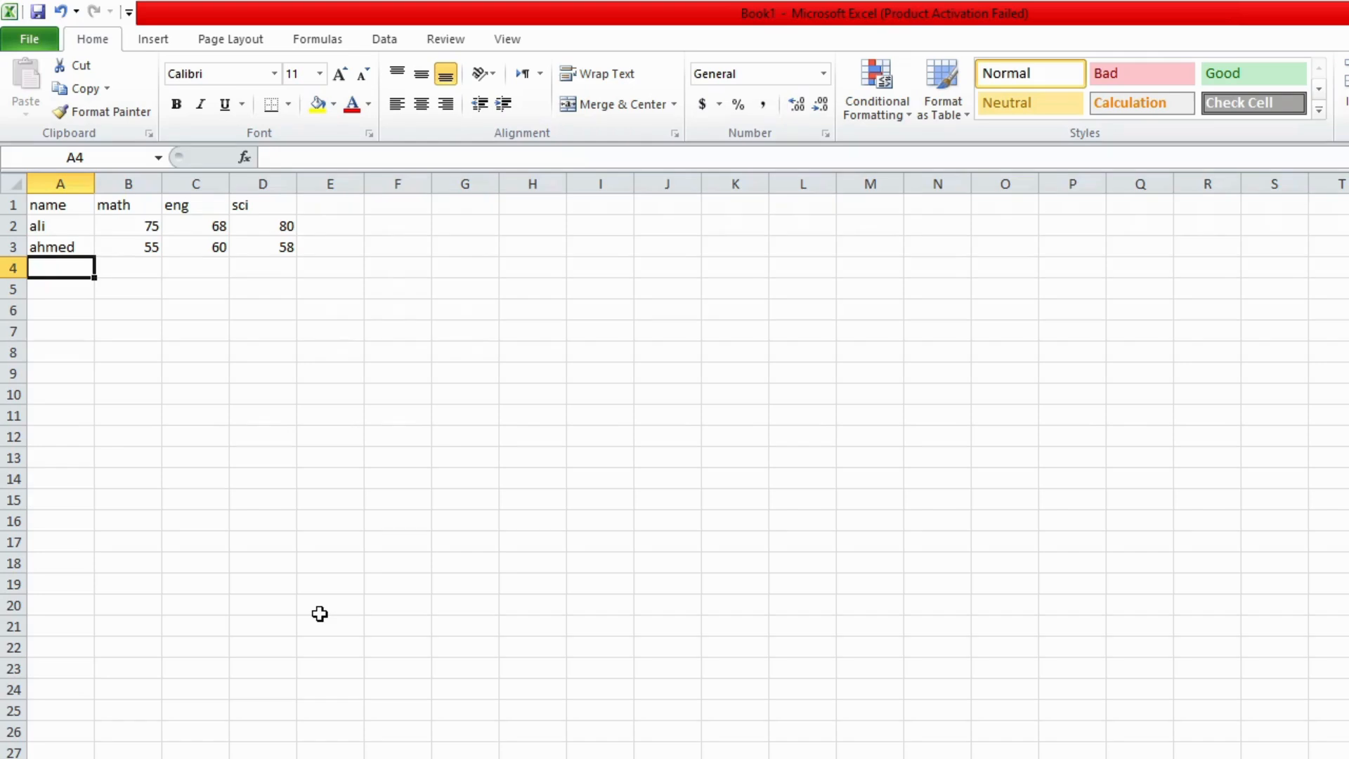
text(sum)
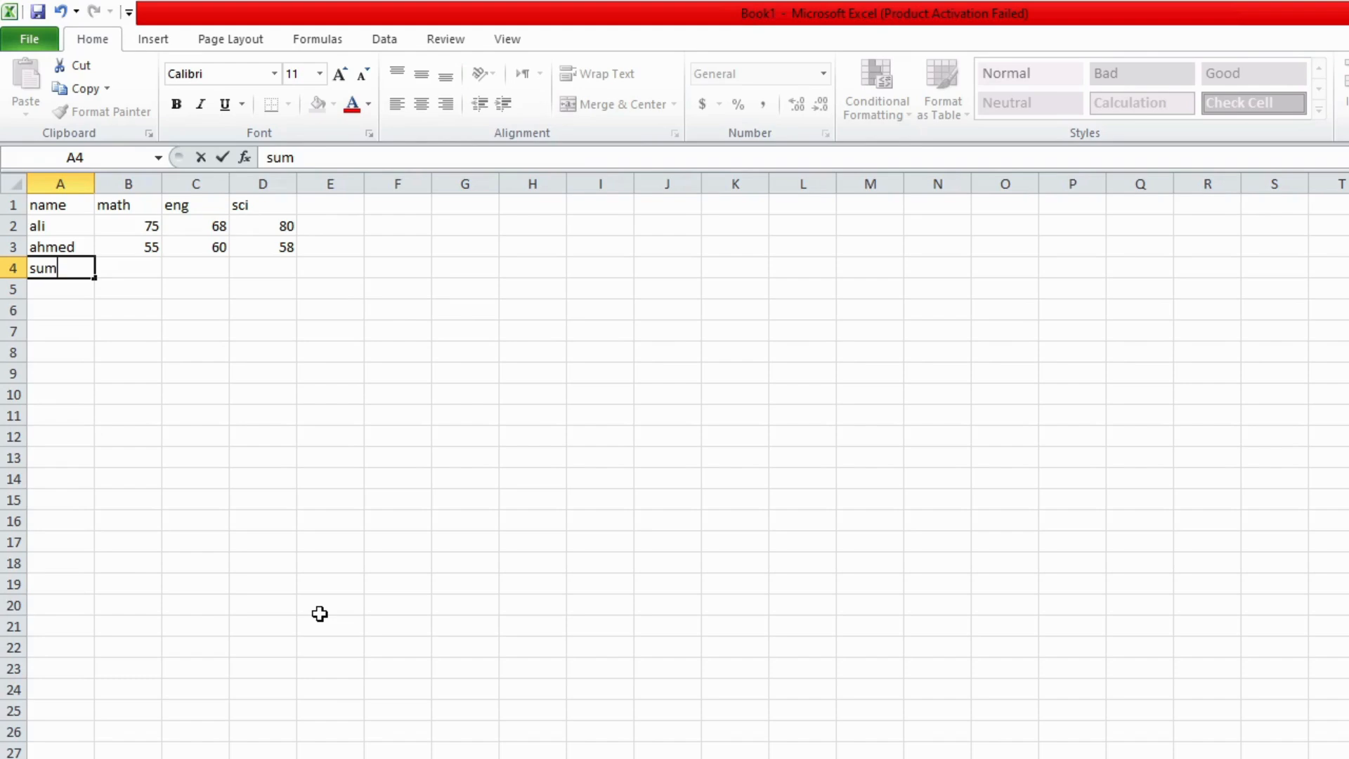
key(Tab)
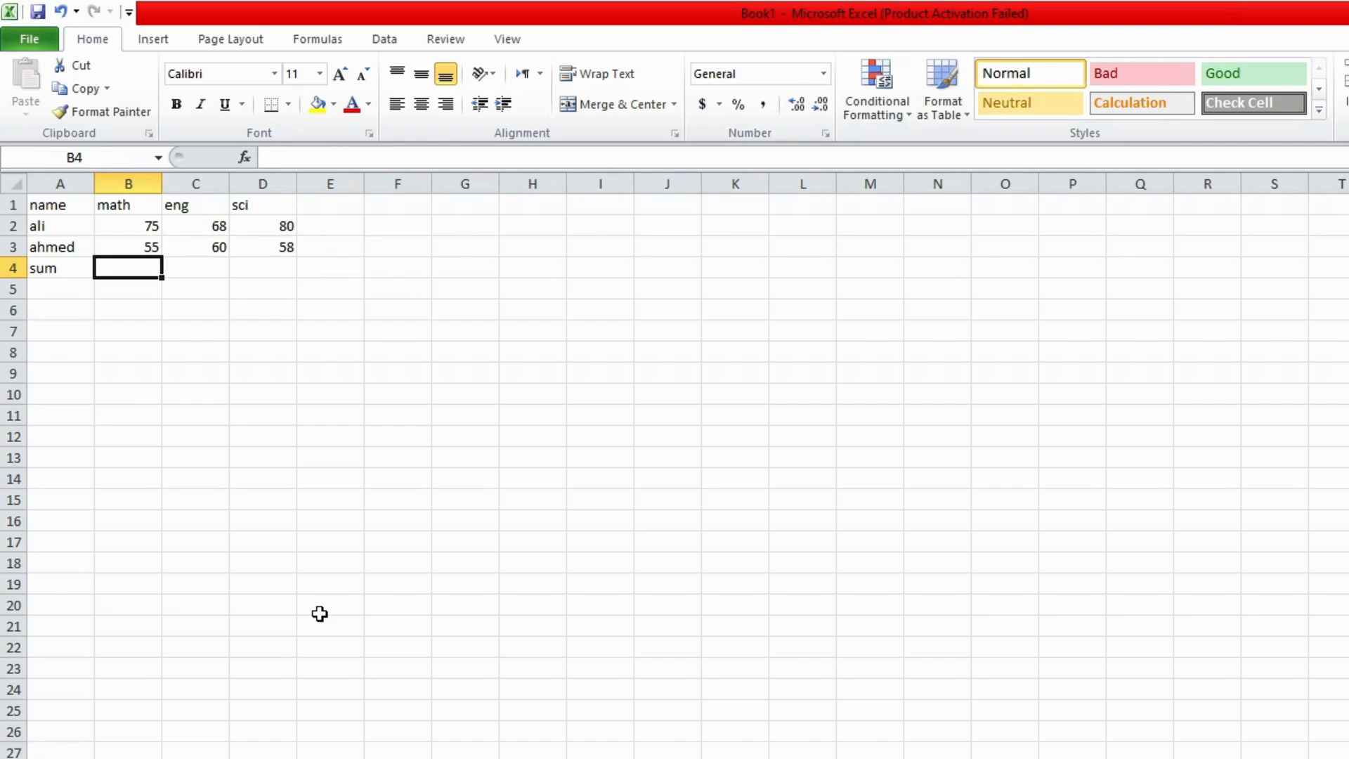
- Total the first student's marks in cell B4 with the formula =sum(b2:d2) and apply the Good cell style to that cell
text(=)
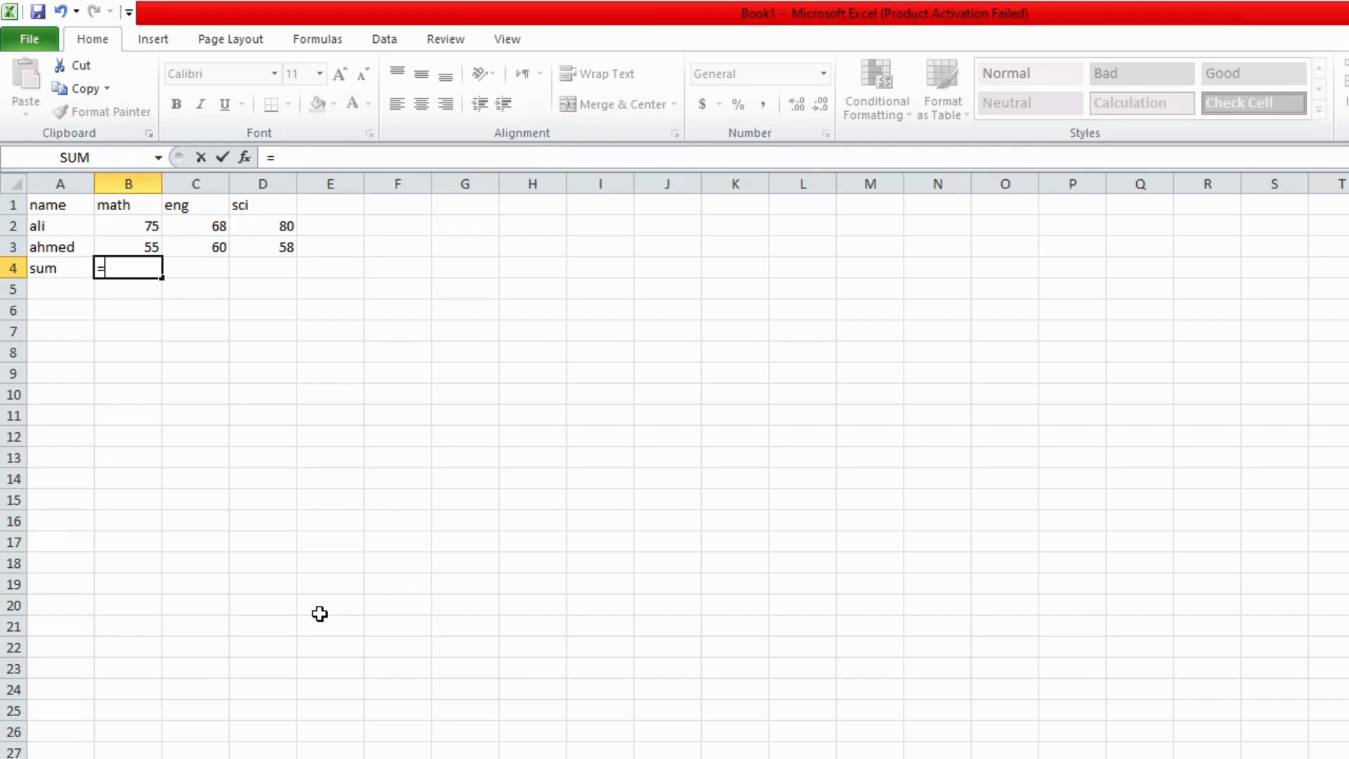
text(sum)
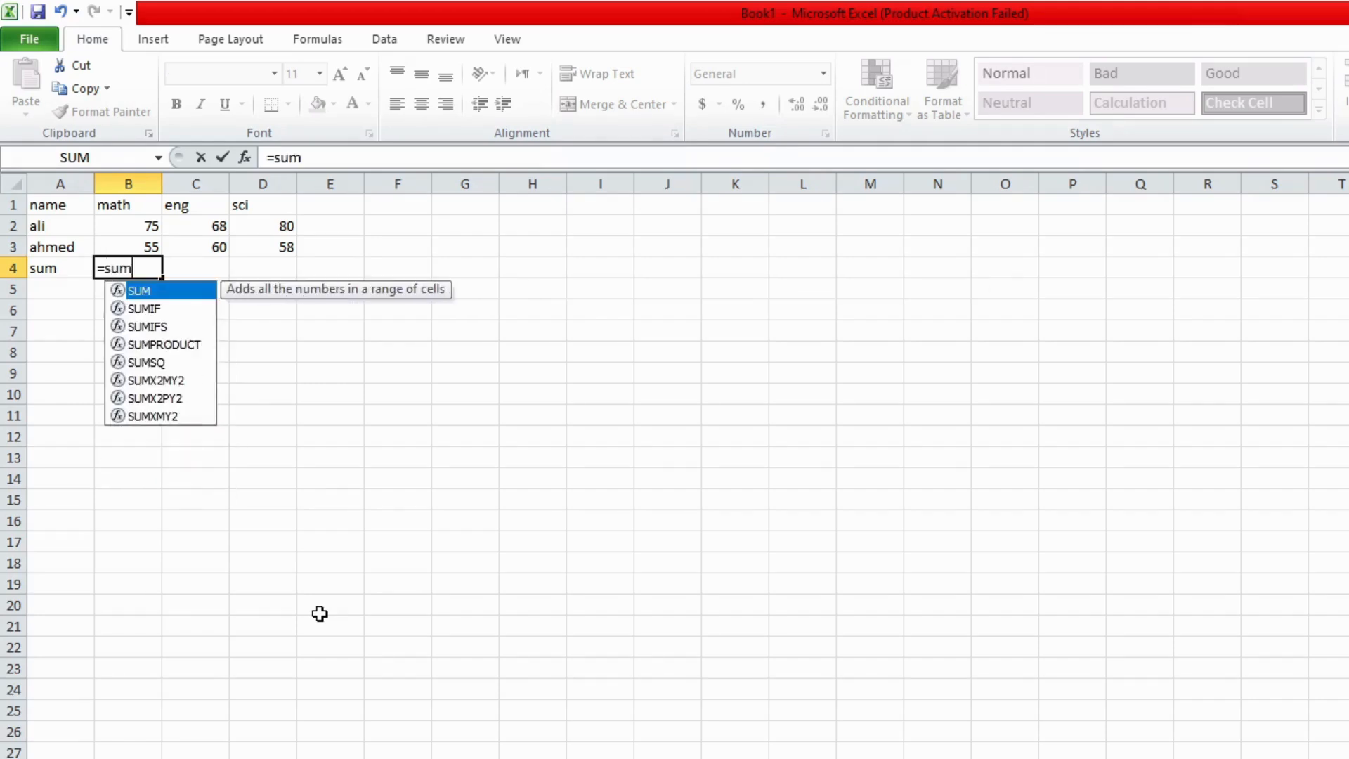
text(()
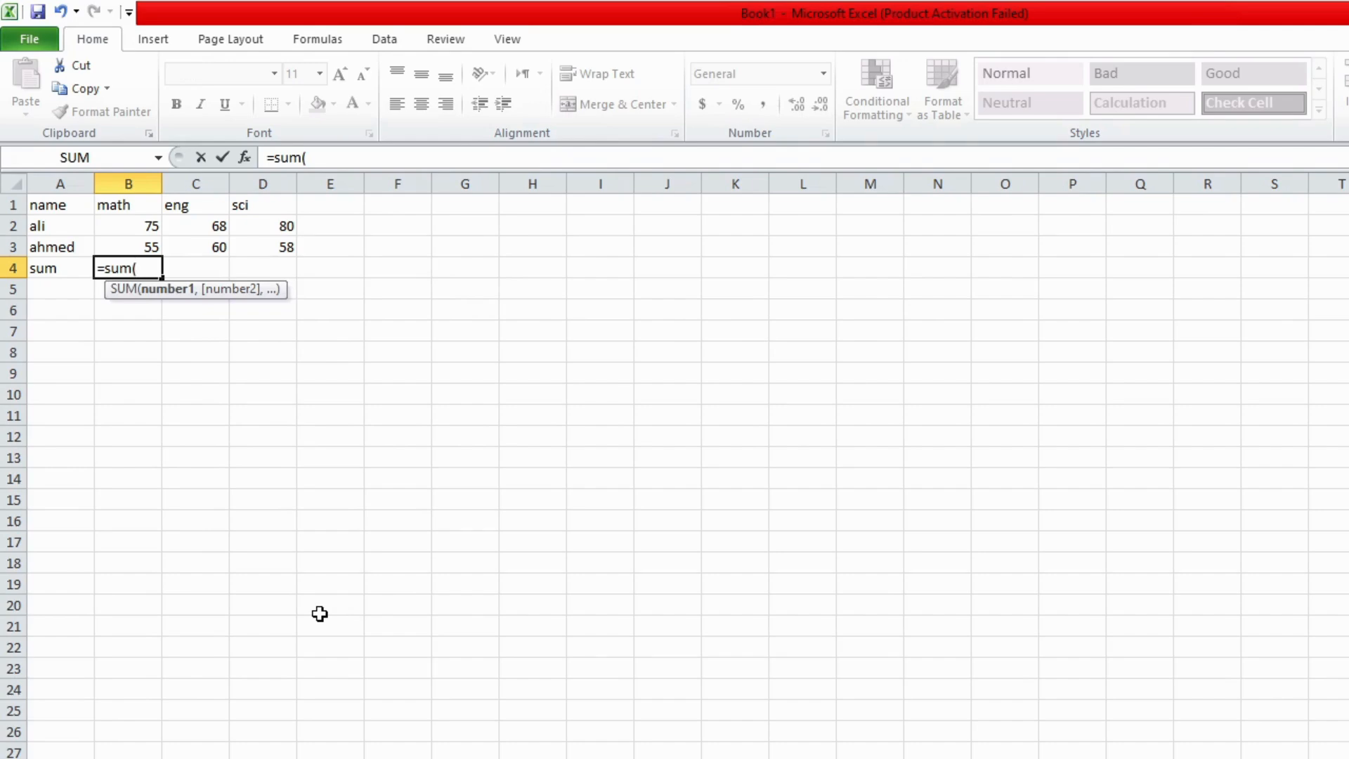
text(b2)
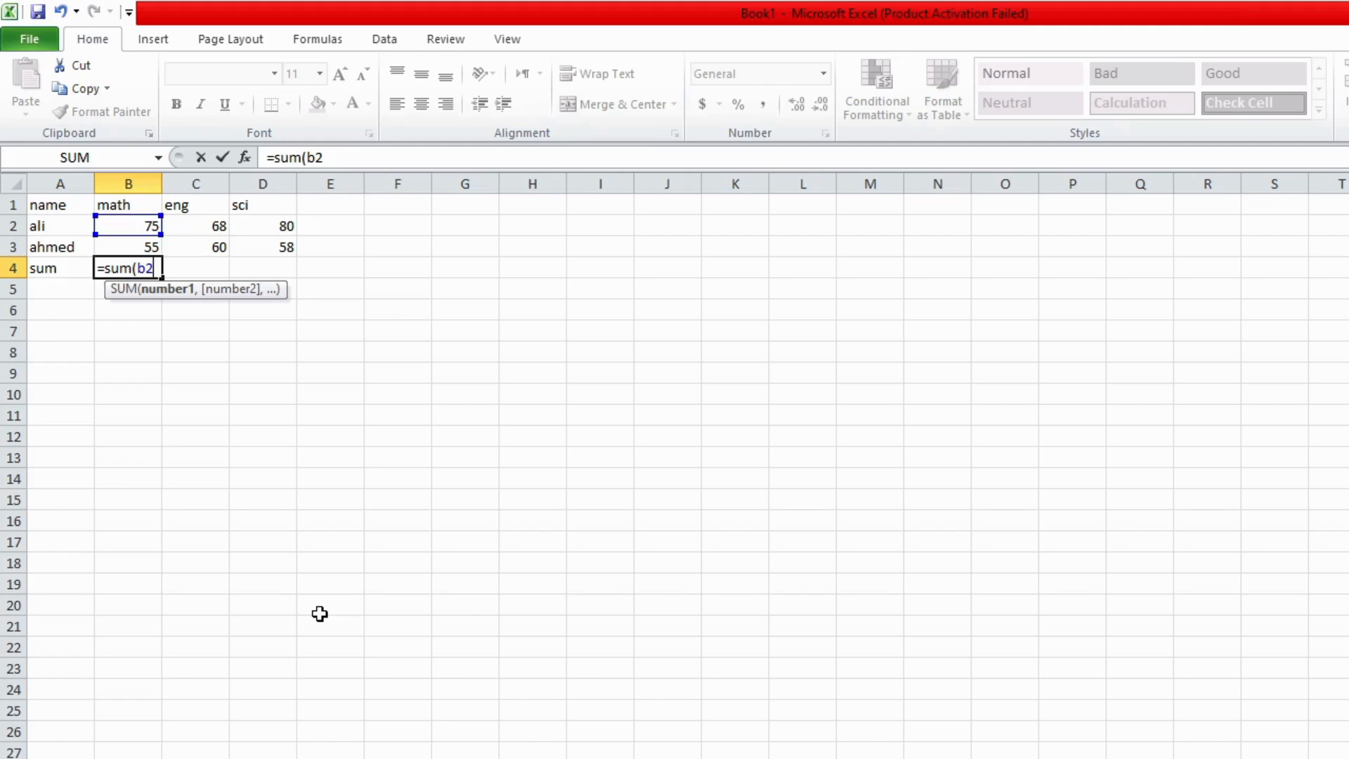
text(:d2)
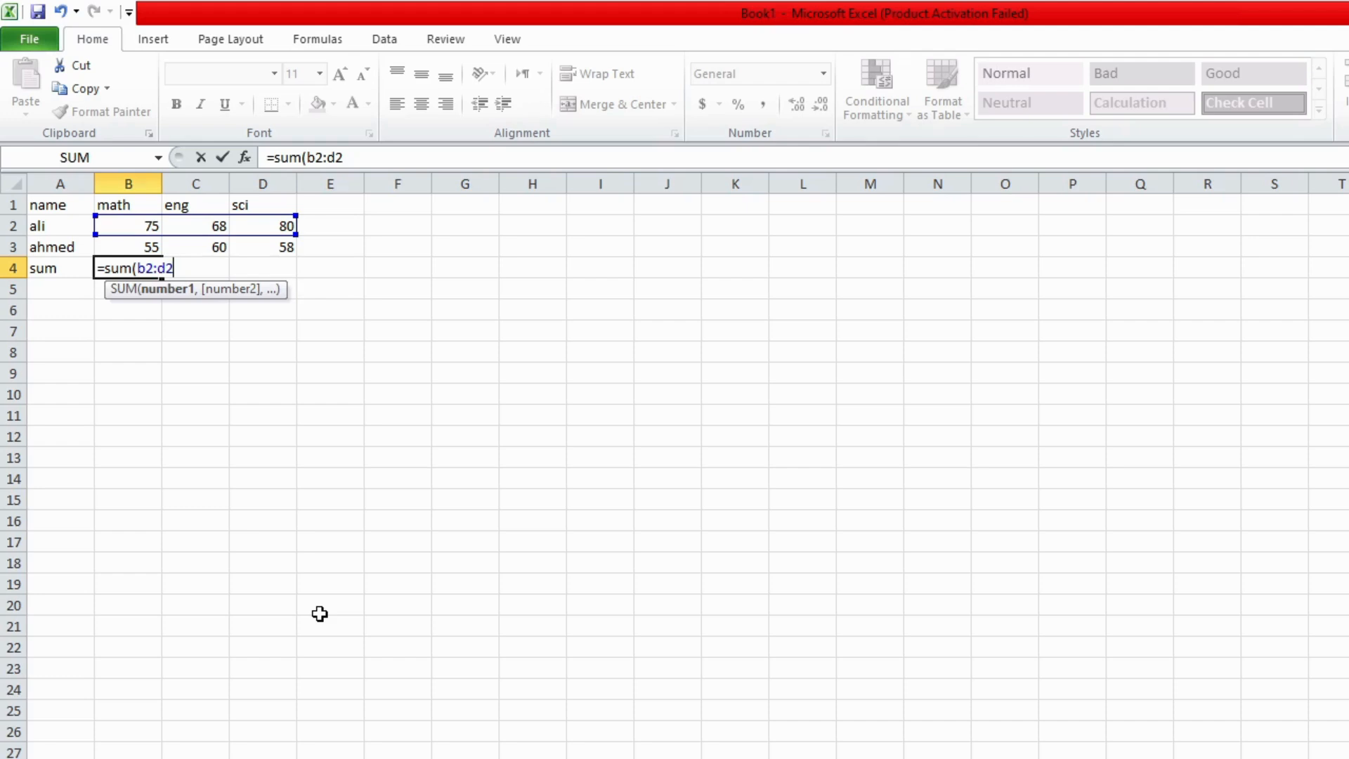
text())
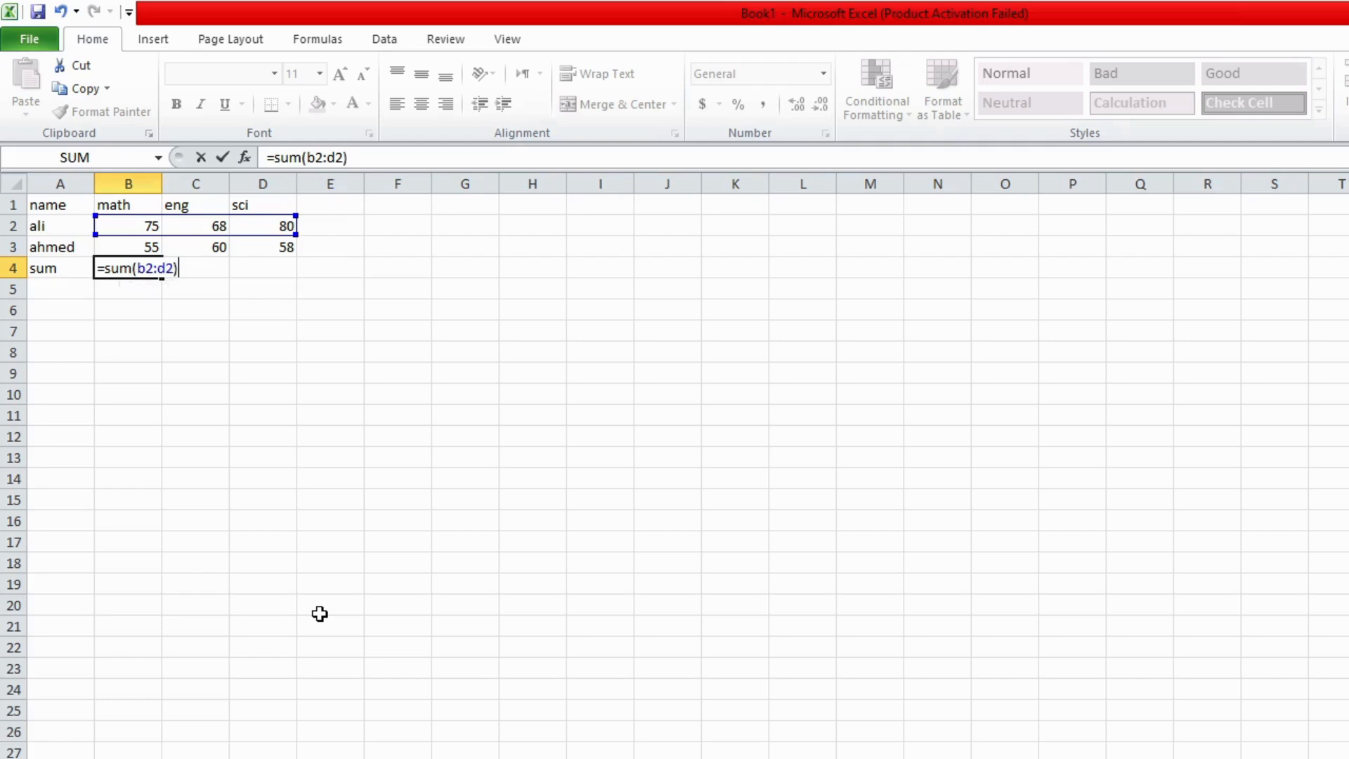
key(Return)
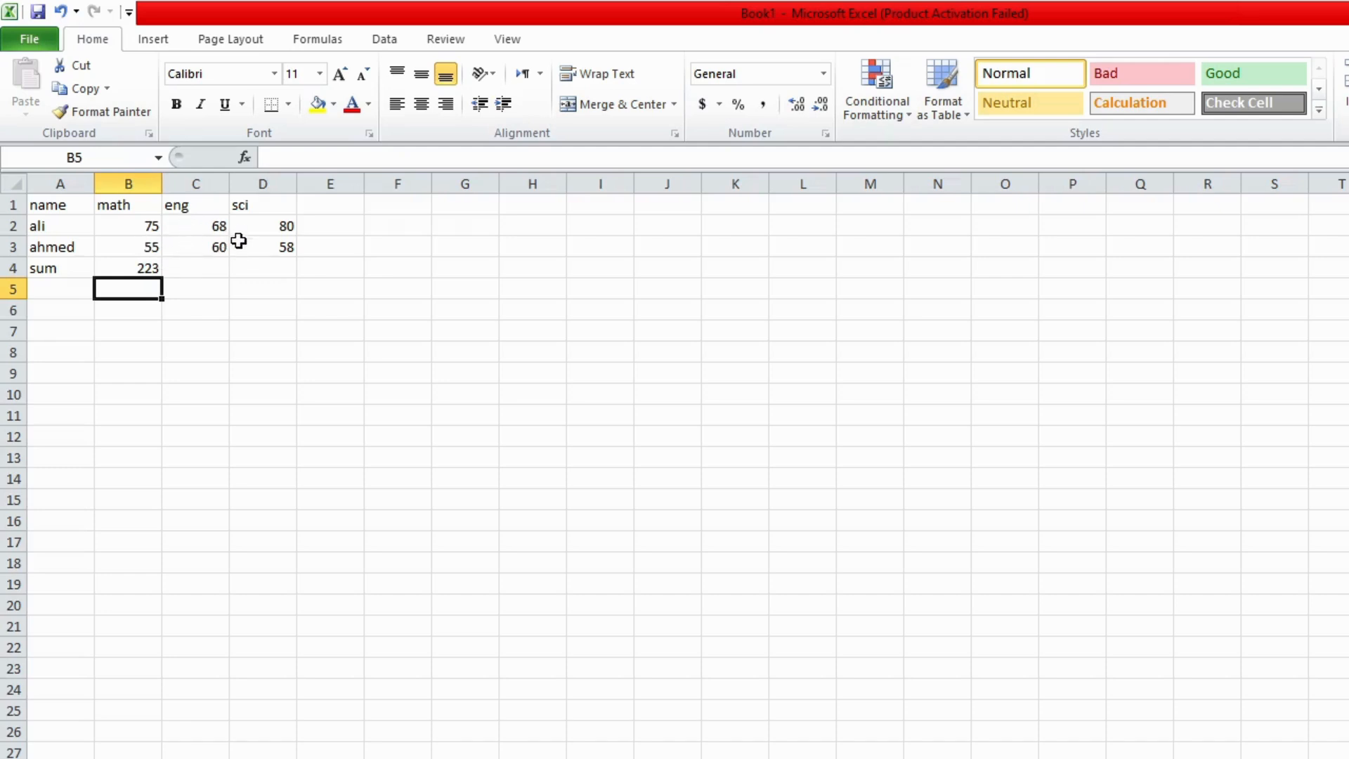
click(132, 274)
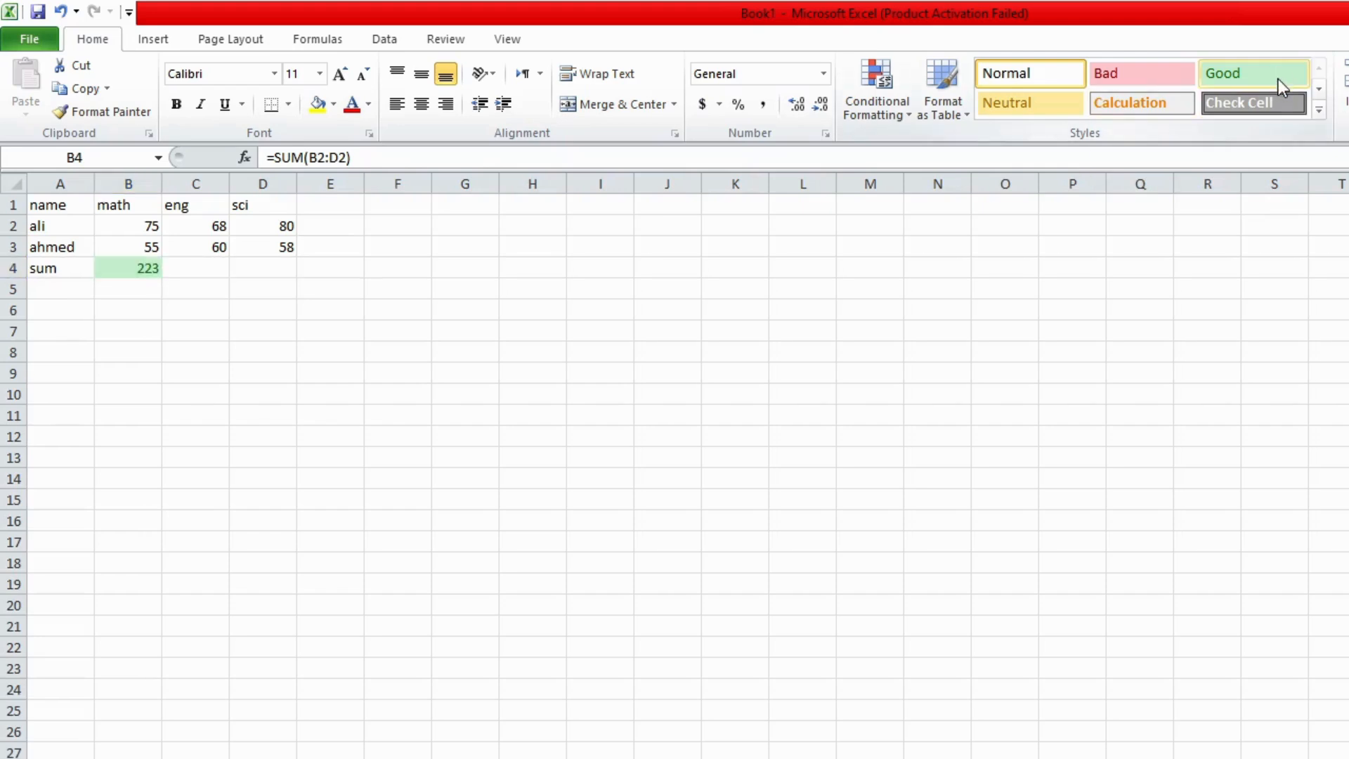
click(1279, 79)
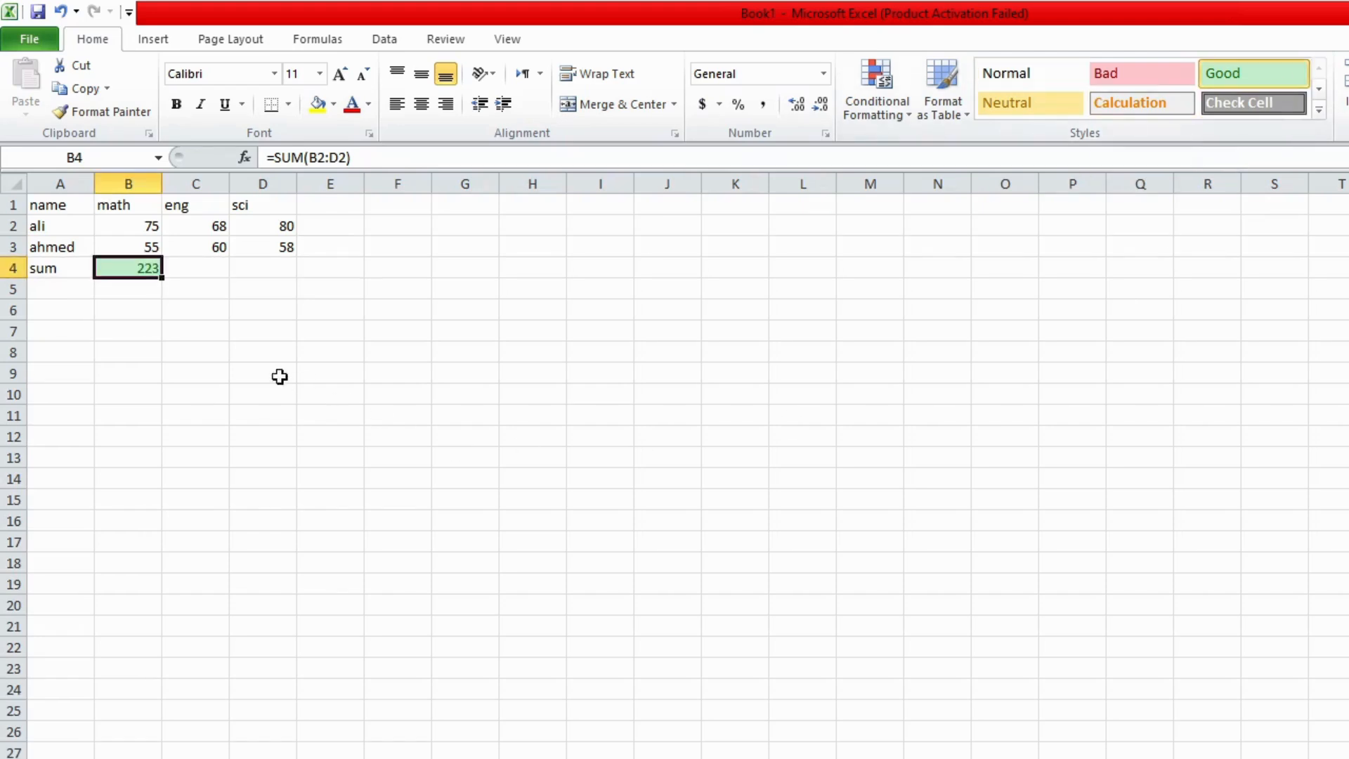
click(46, 290)
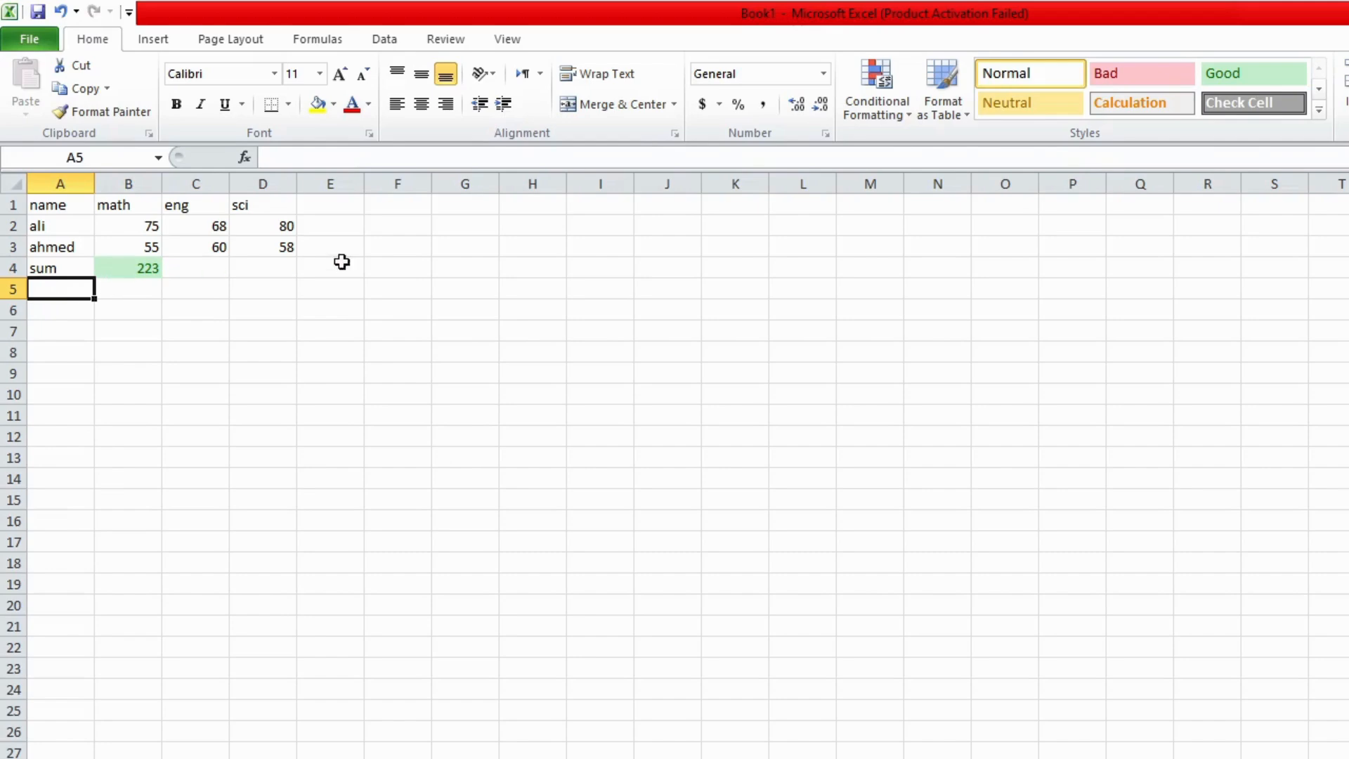
click(403, 204)
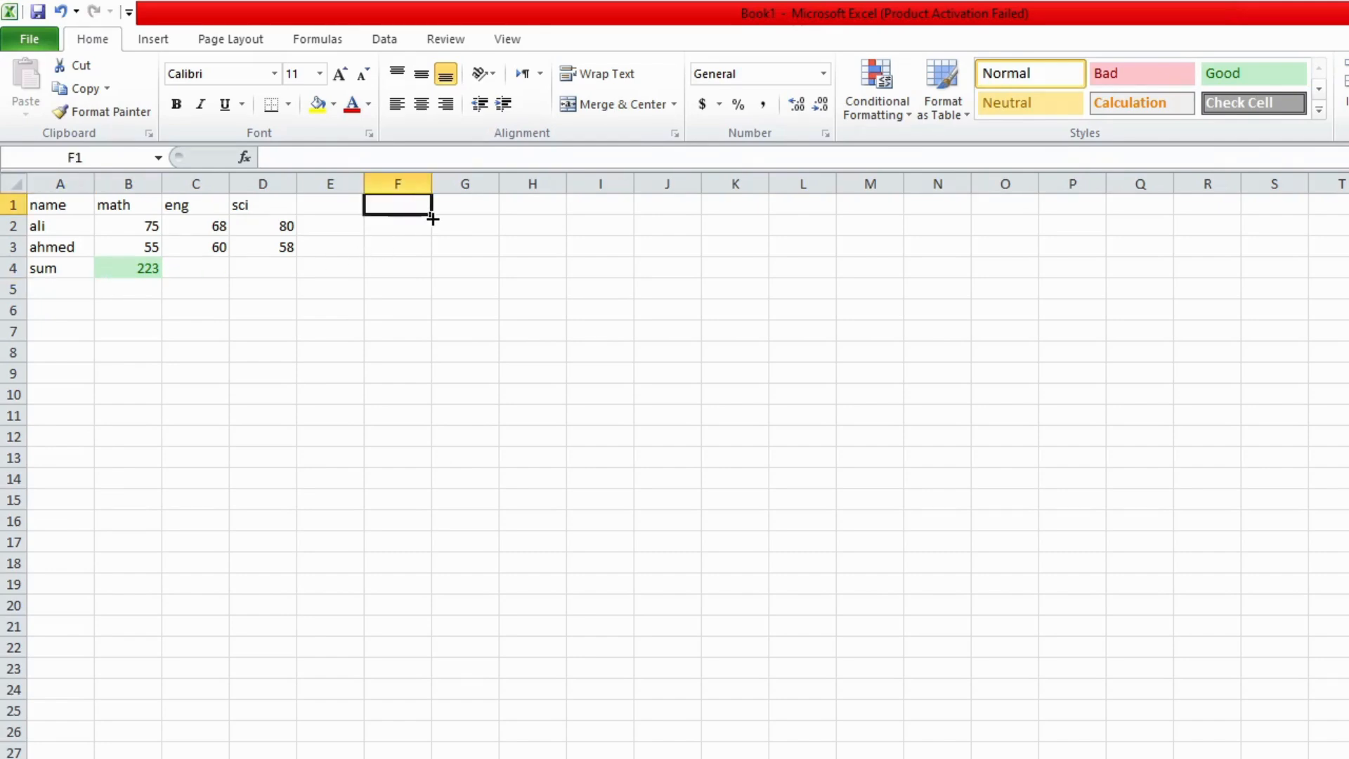
drag(432, 219, 1339, 211)
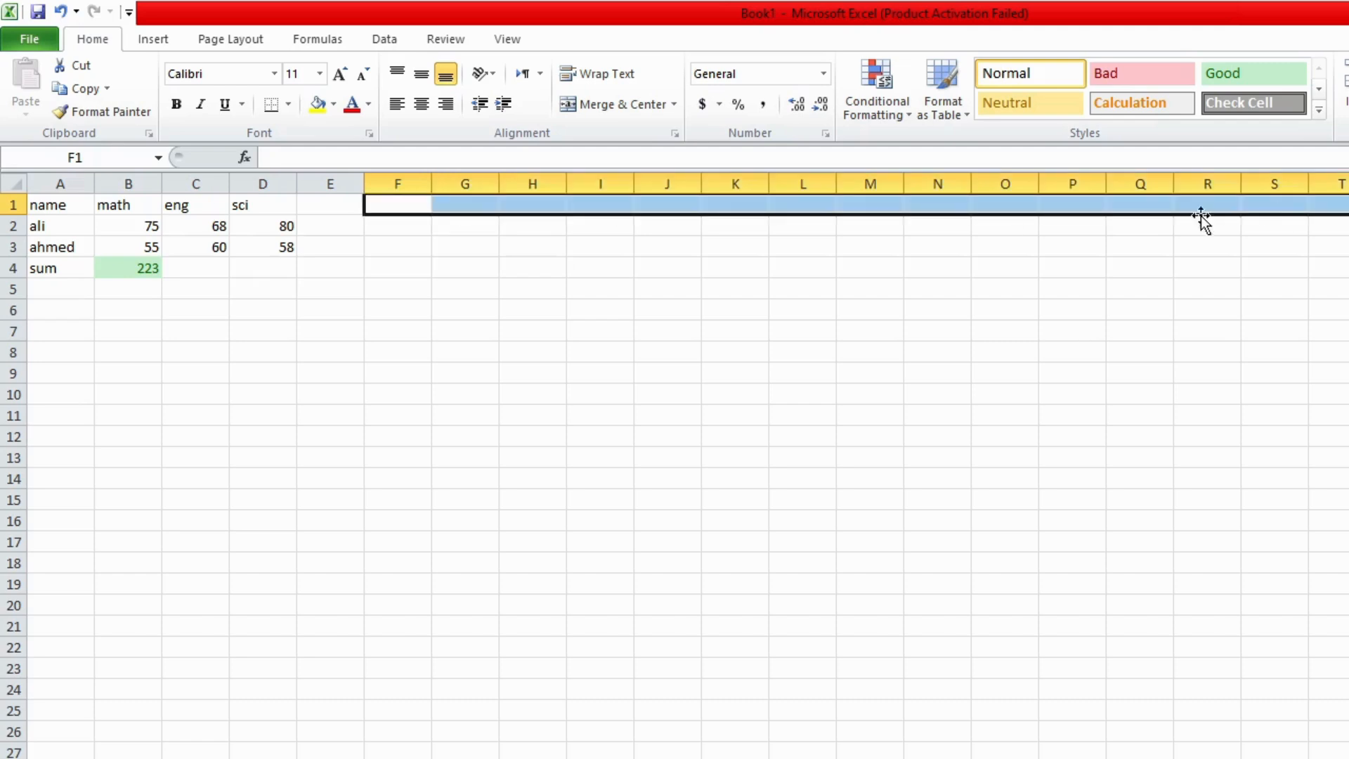
click(907, 204)
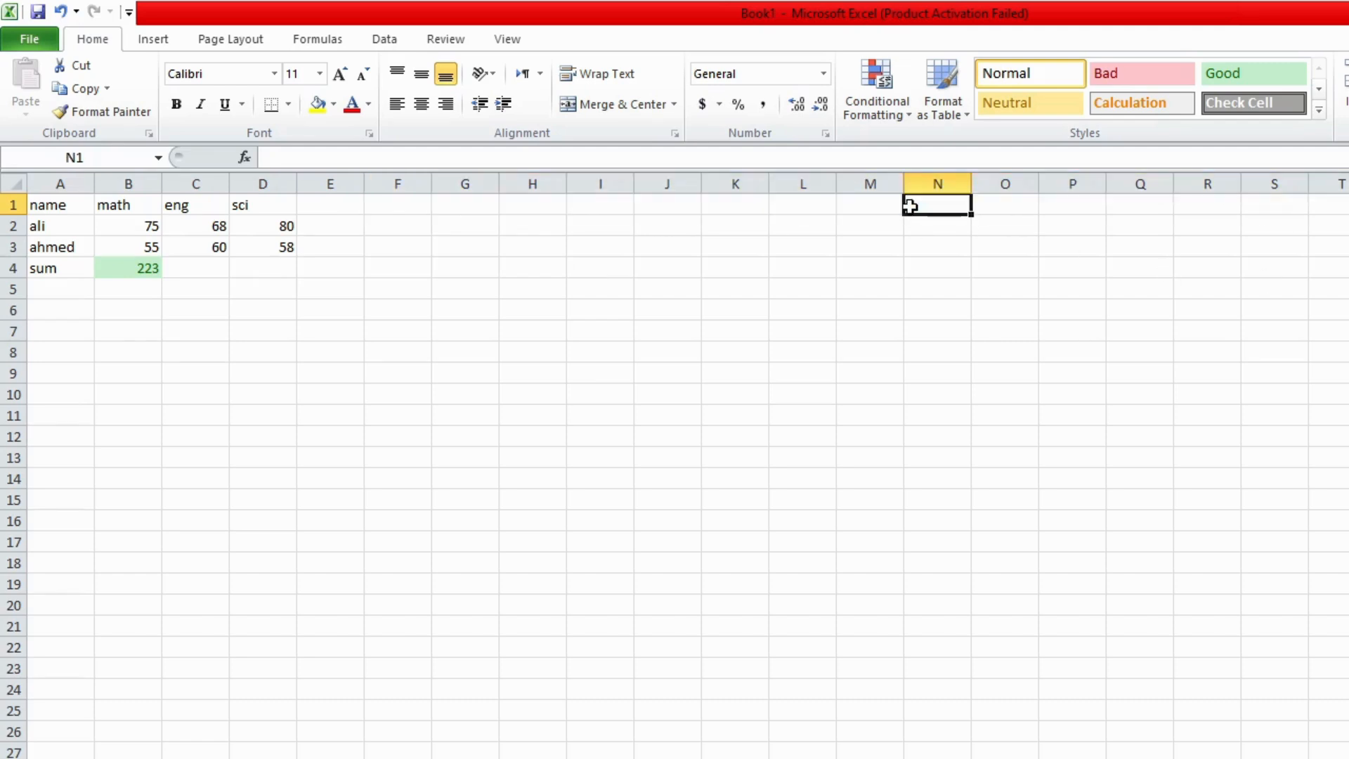
click(486, 203)
drag(499, 213, 498, 552)
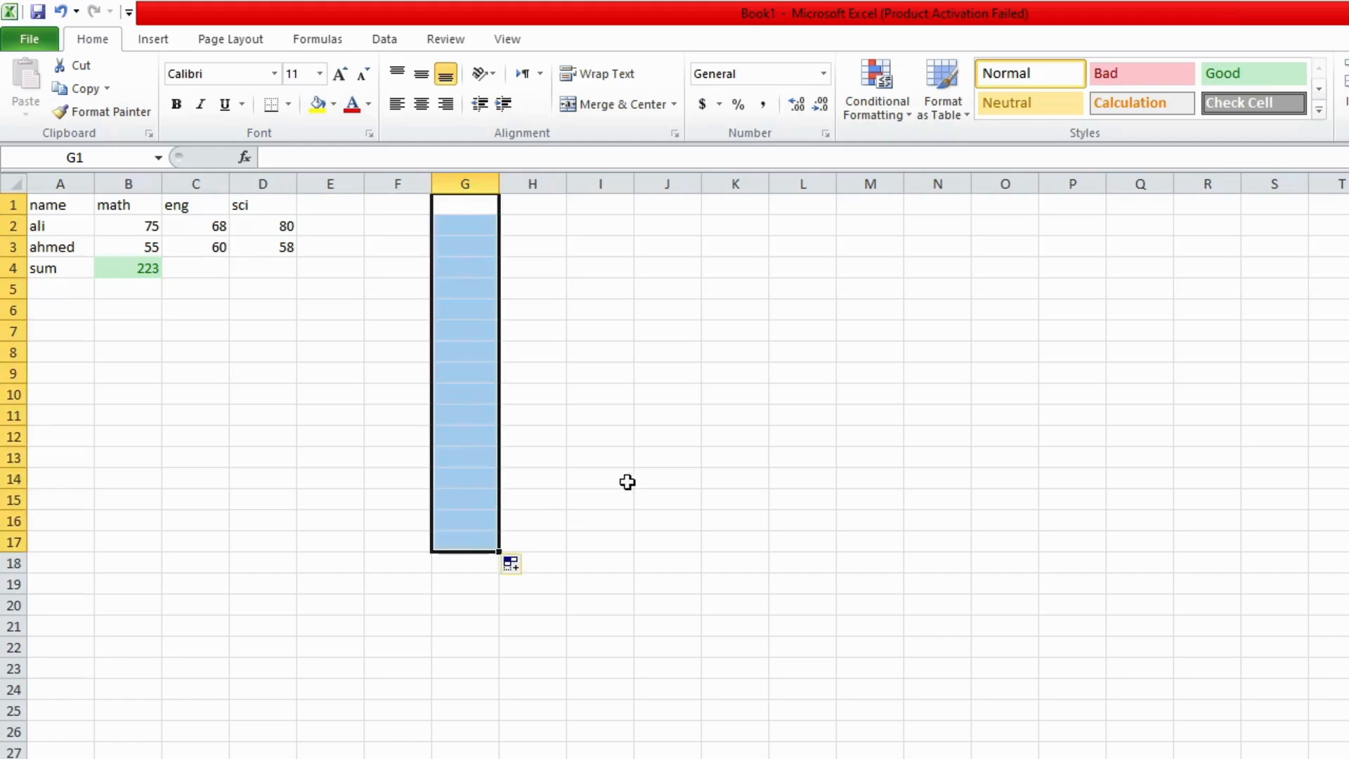
click(549, 305)
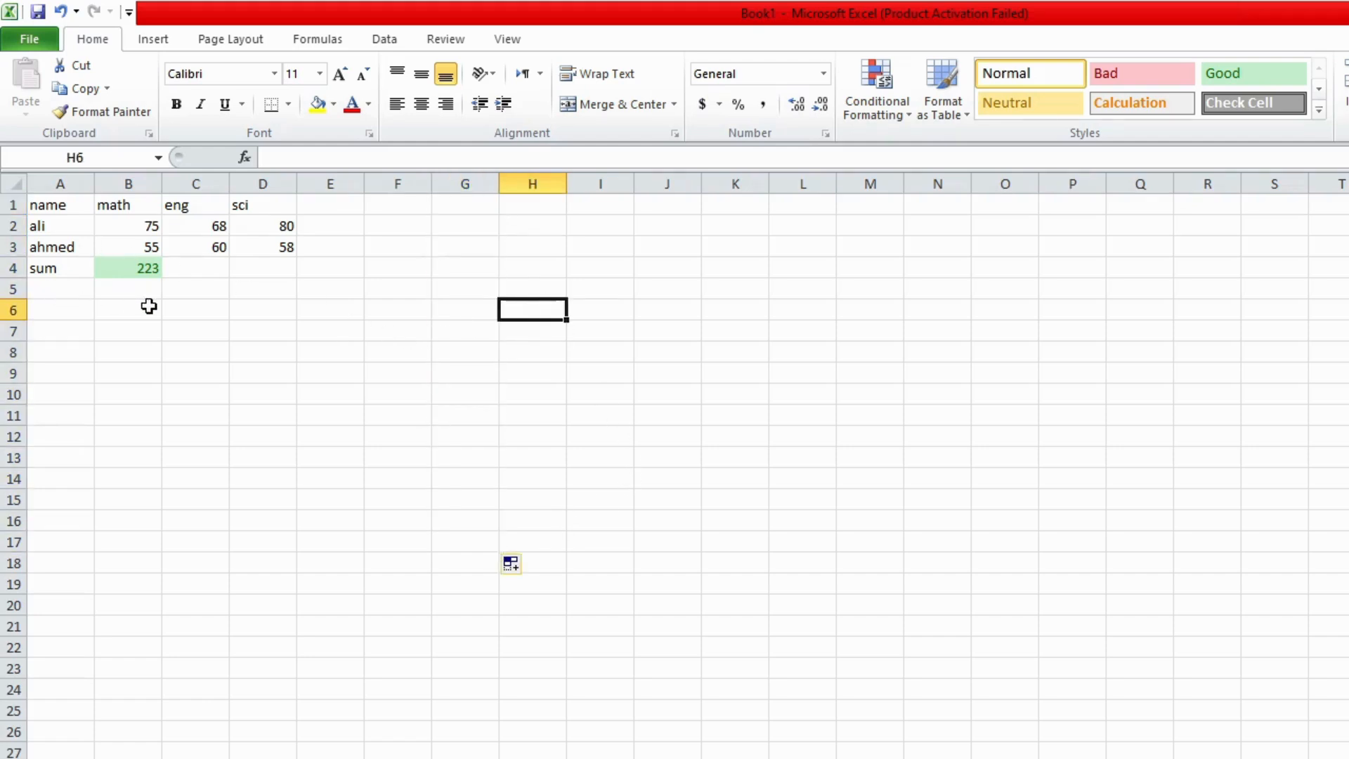
click(69, 289)
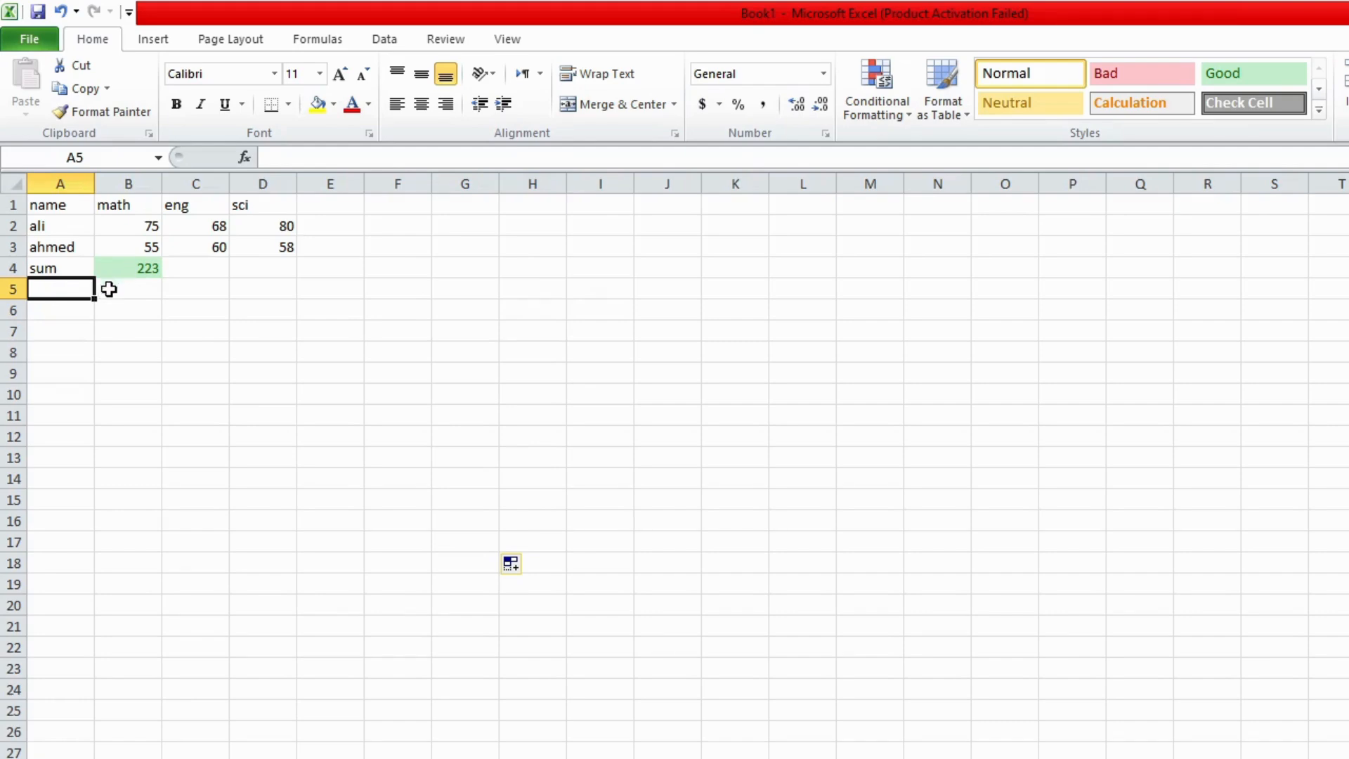
click(310, 289)
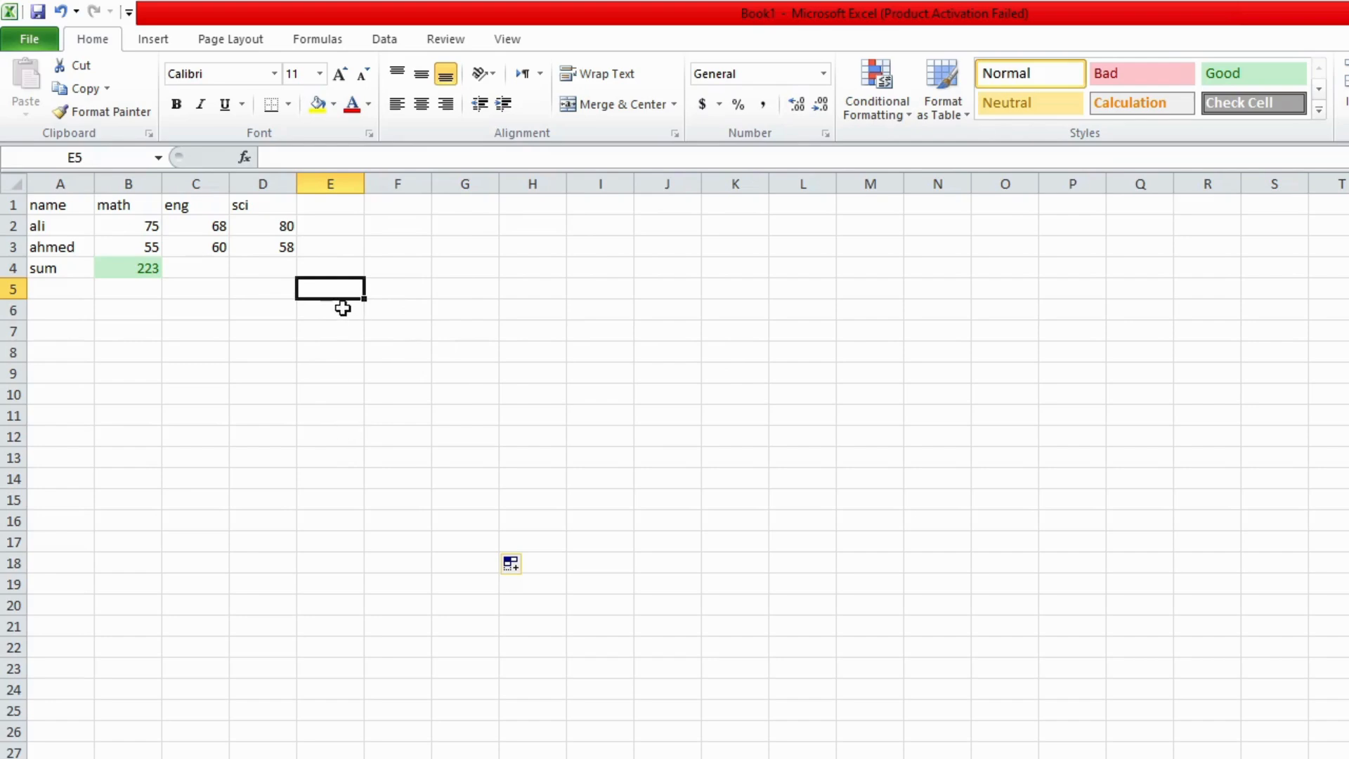
- Add the row label count in cell A5 below the sum label
click(74, 290)
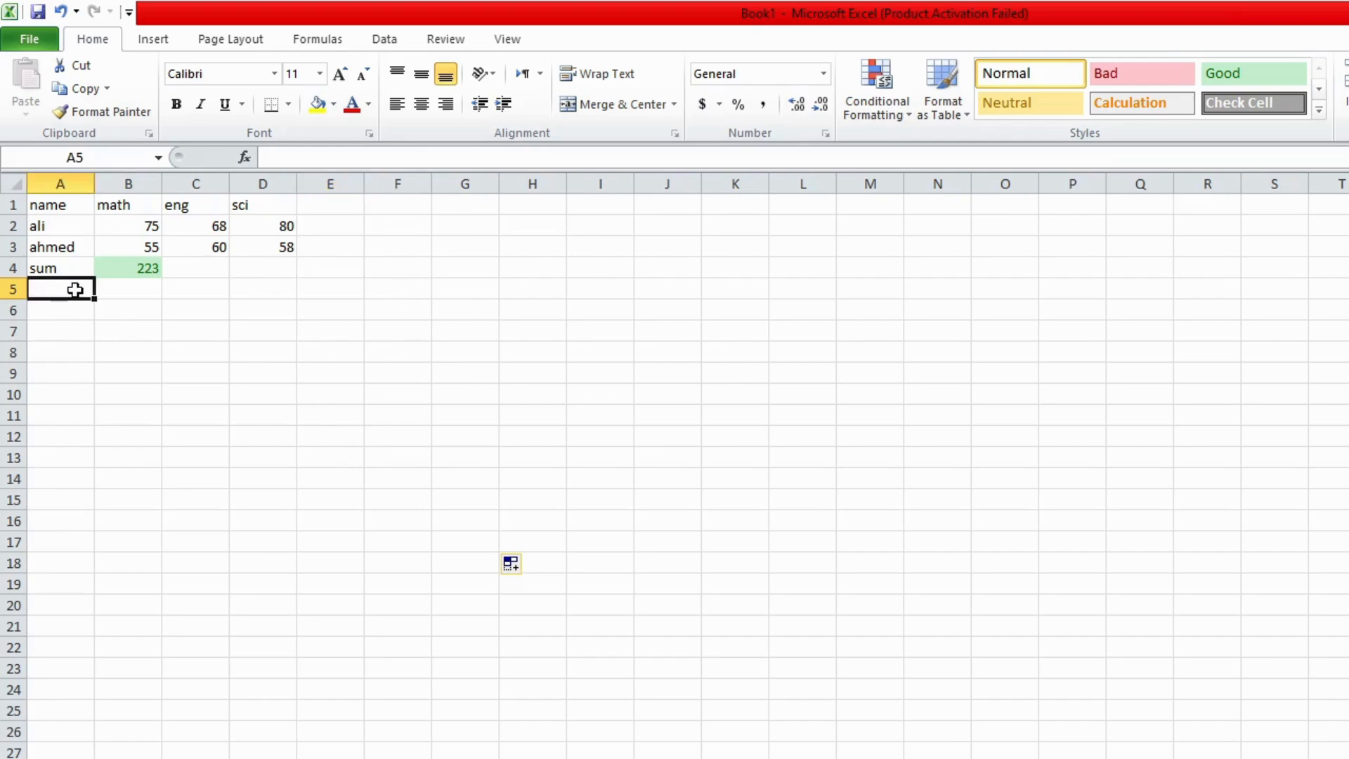
text(count)
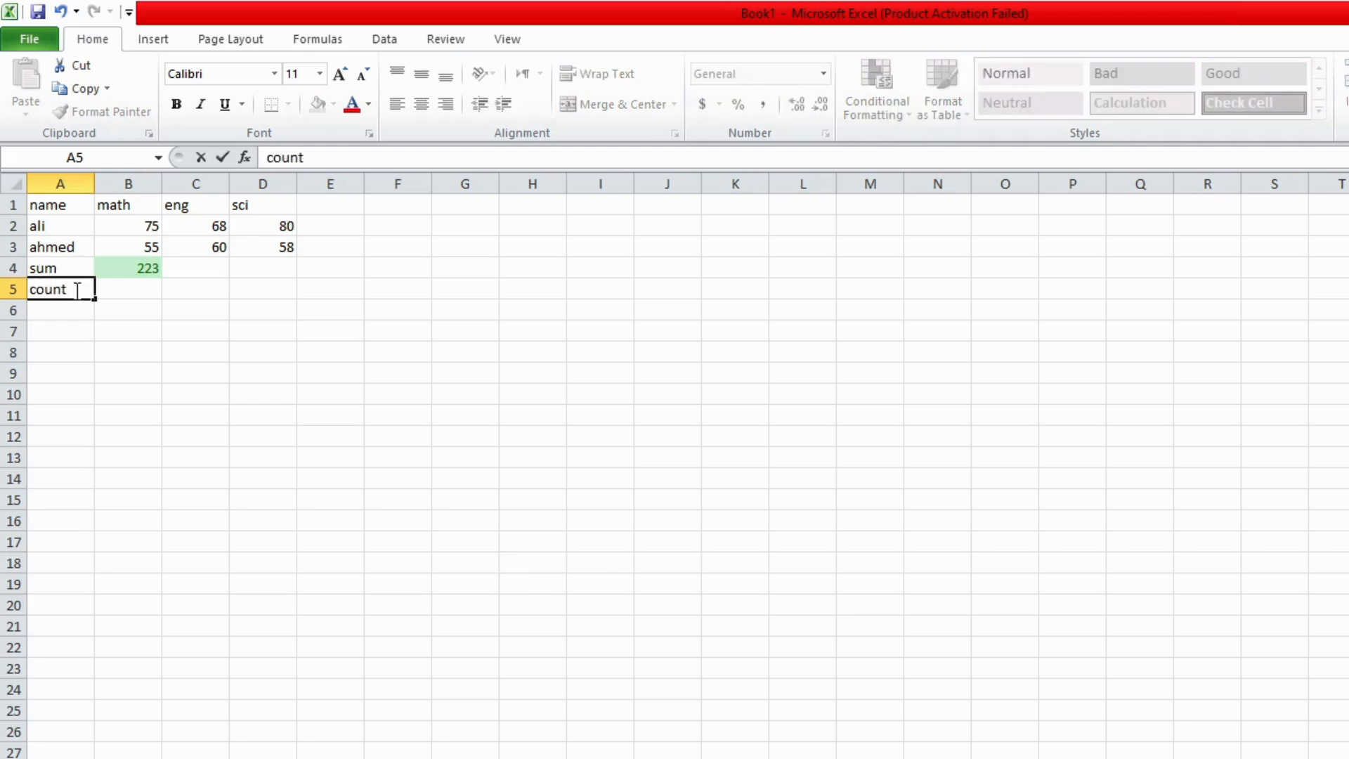
key(Tab)
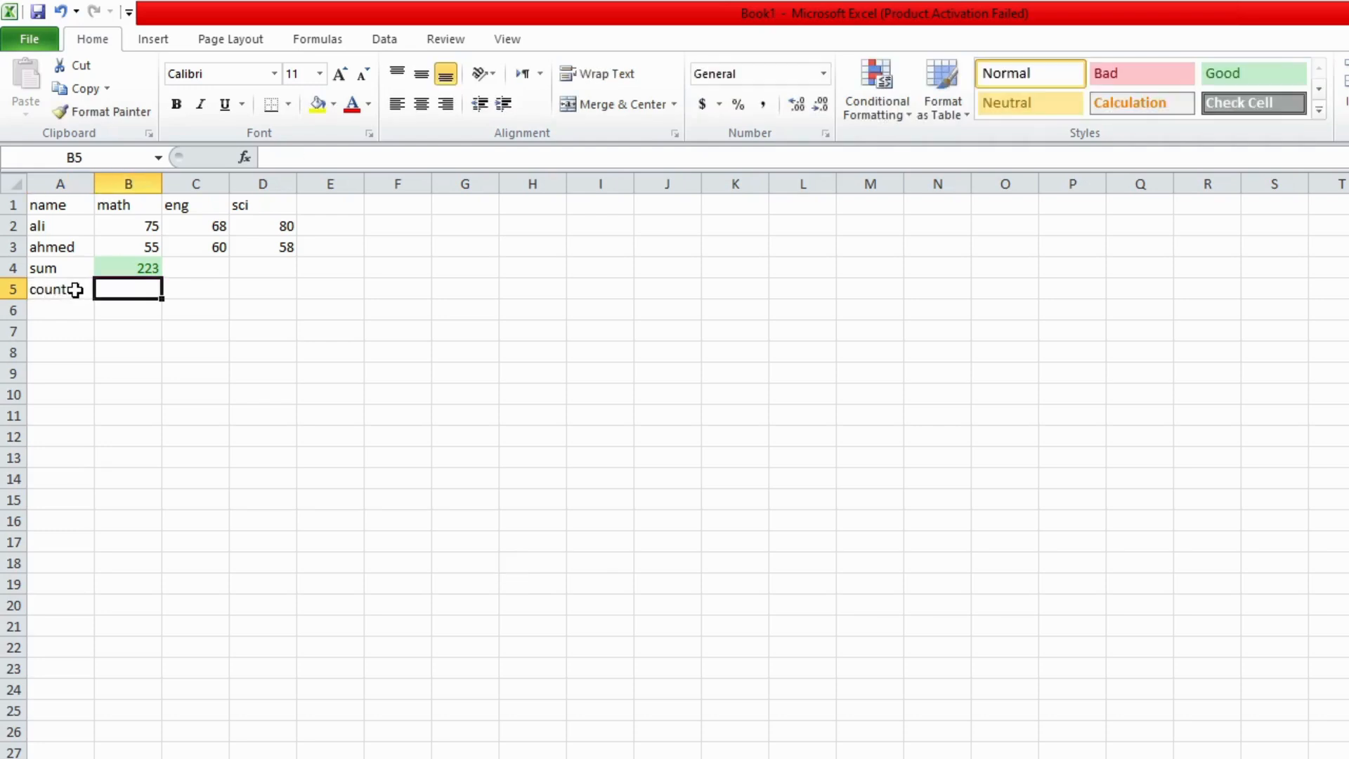
- Count the first student's marks in cell B5 with the formula =count(b2:d2) and apply the Good cell style to that cell
text(=c)
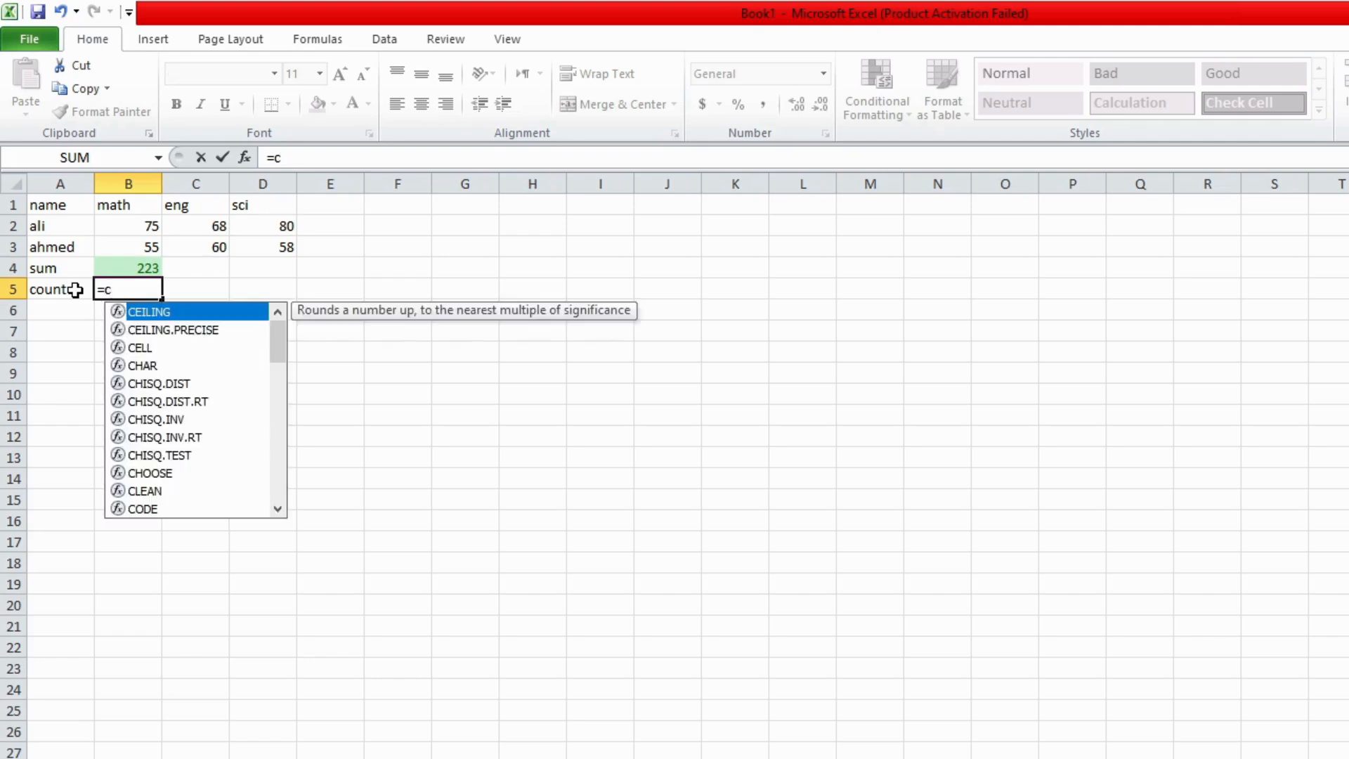
text(ount)
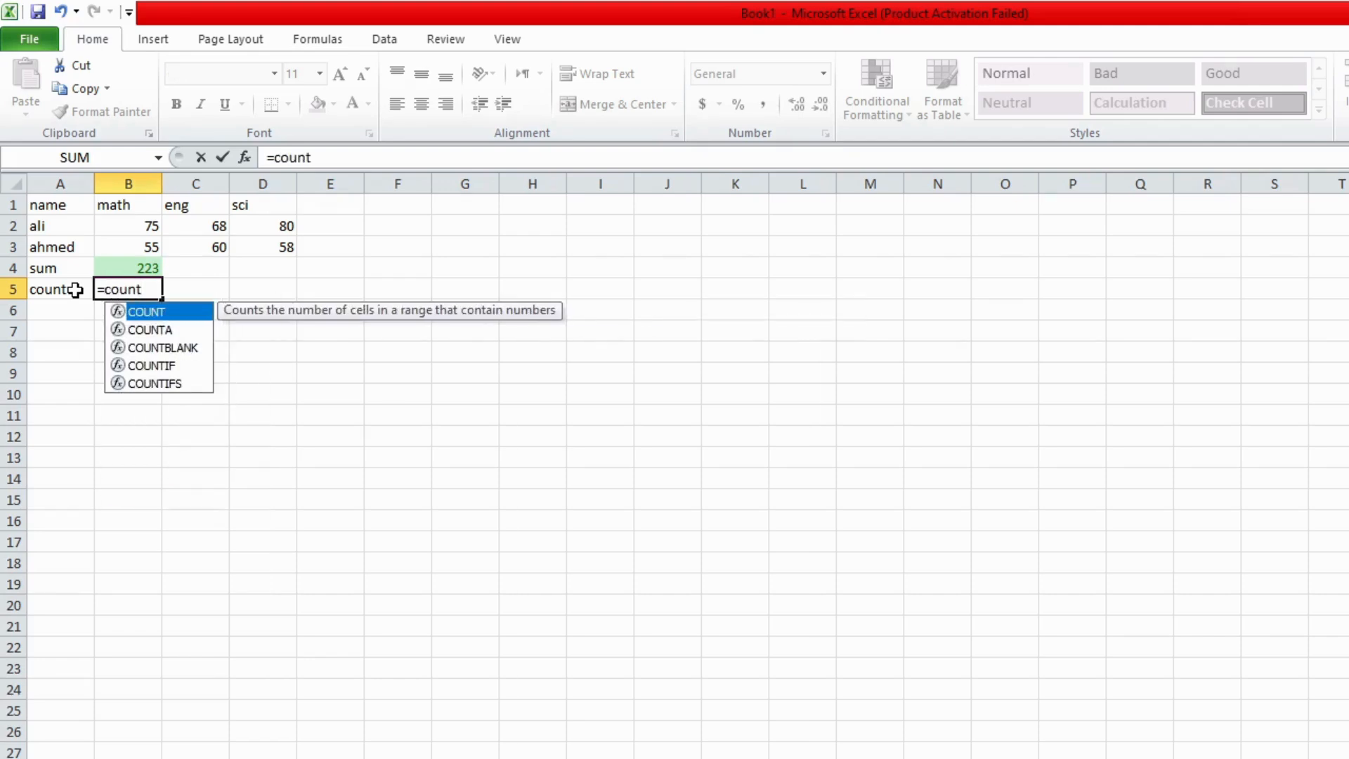
text(()
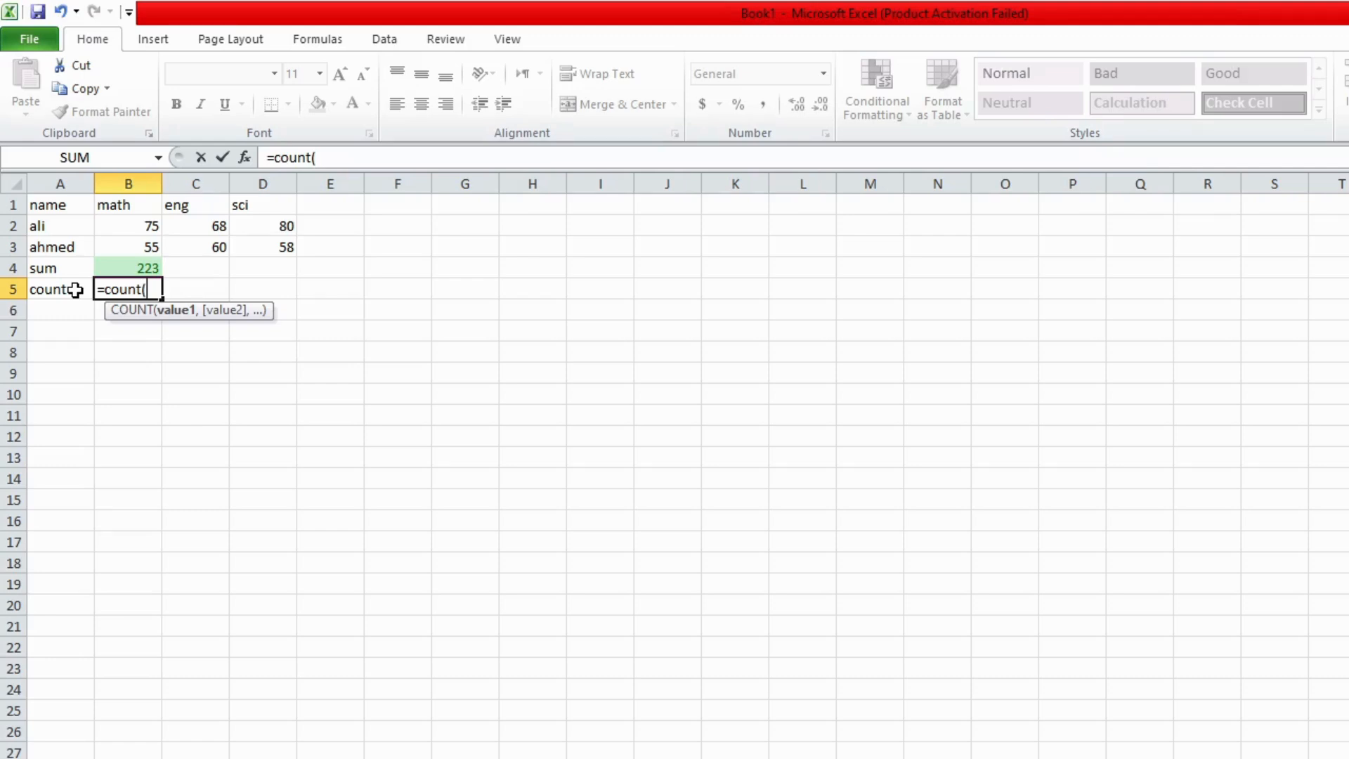
text(b2:)
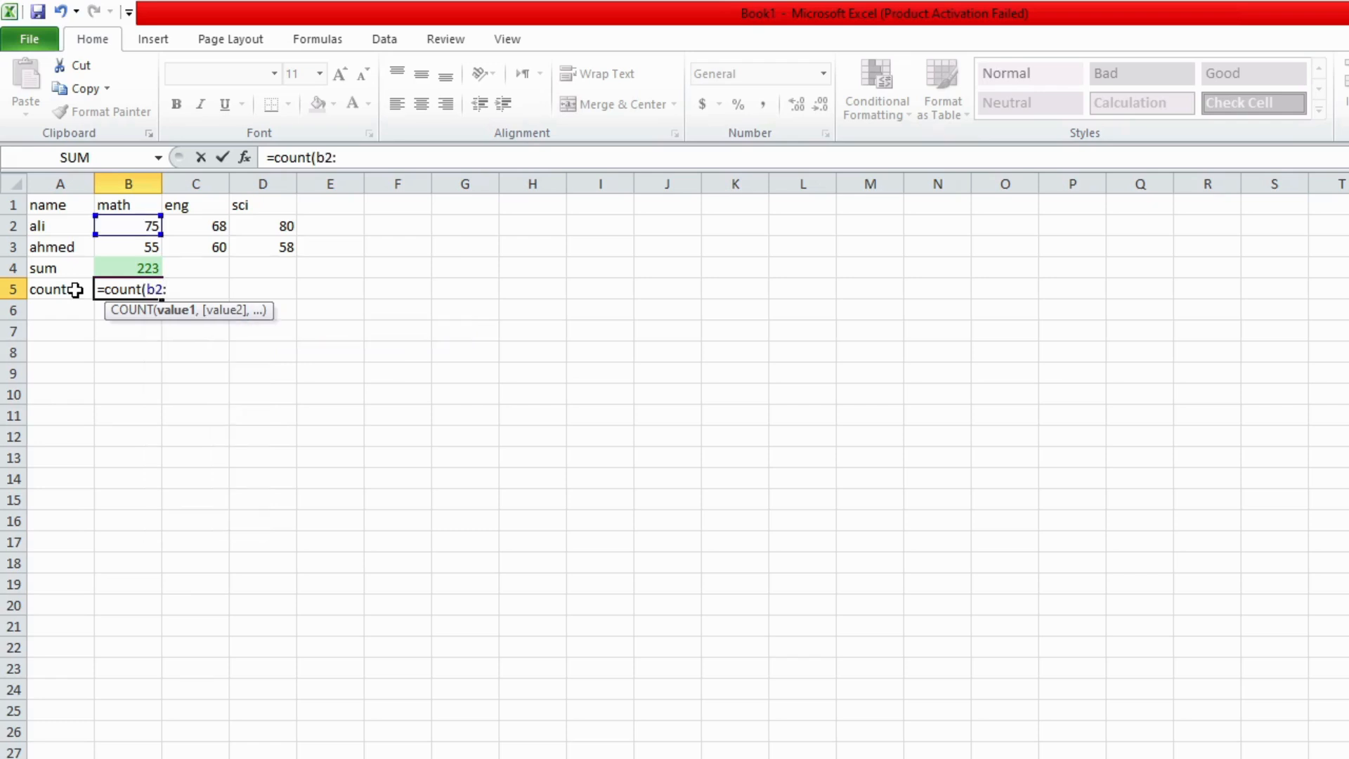
text(d2)
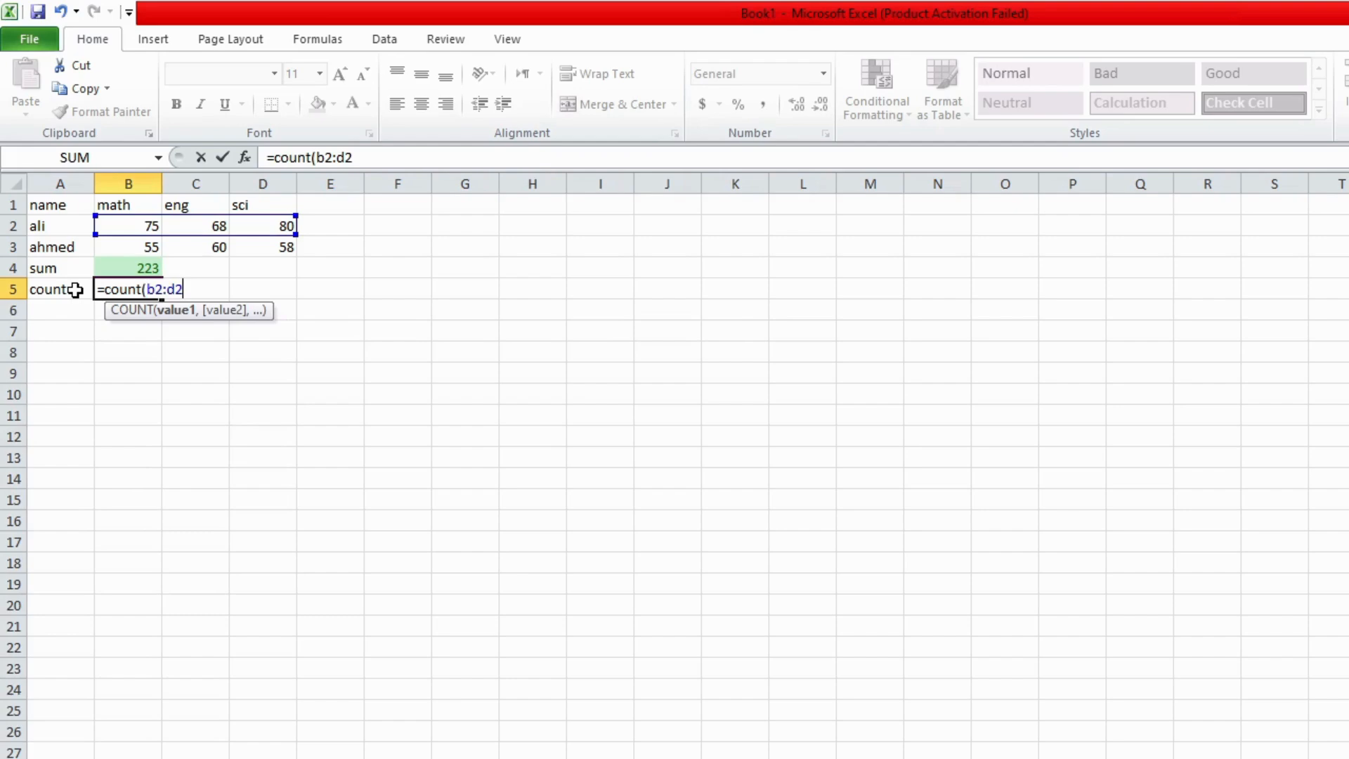
text())
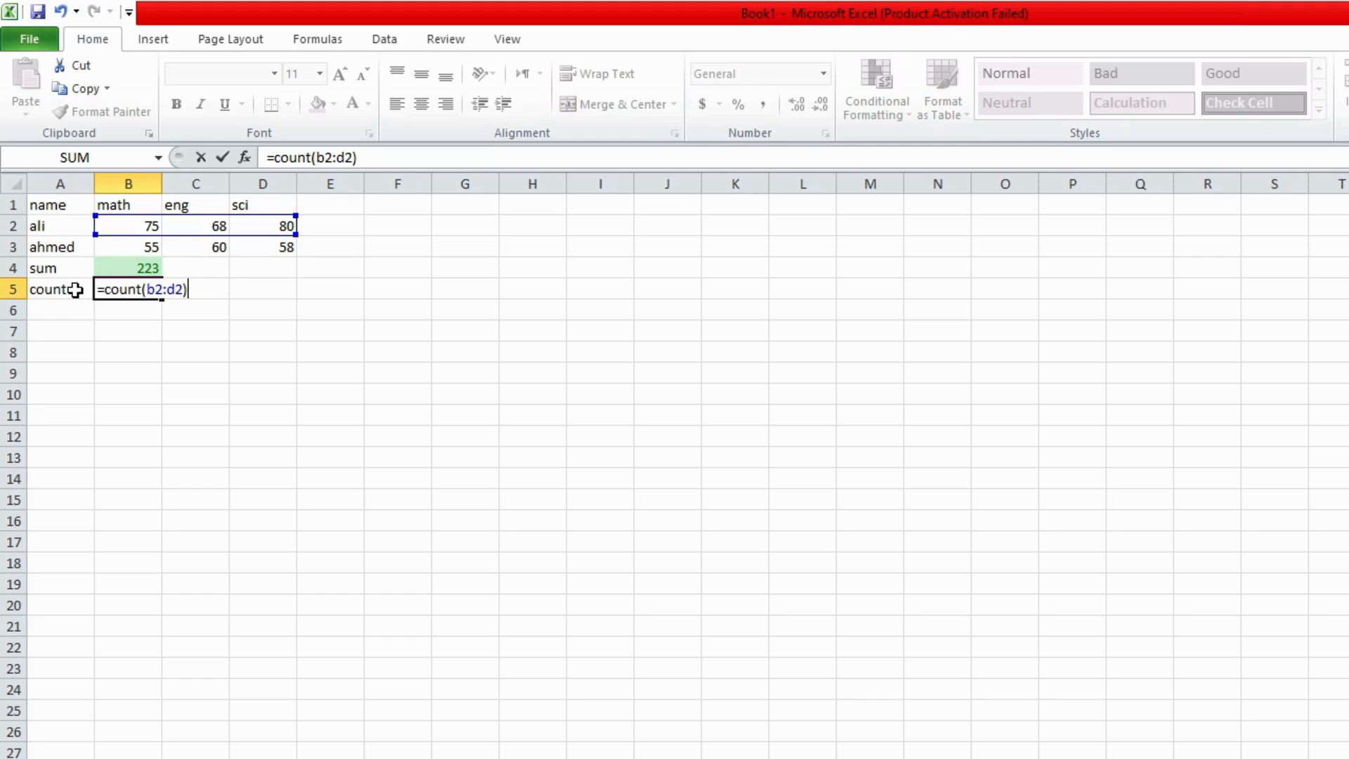
key(Return)
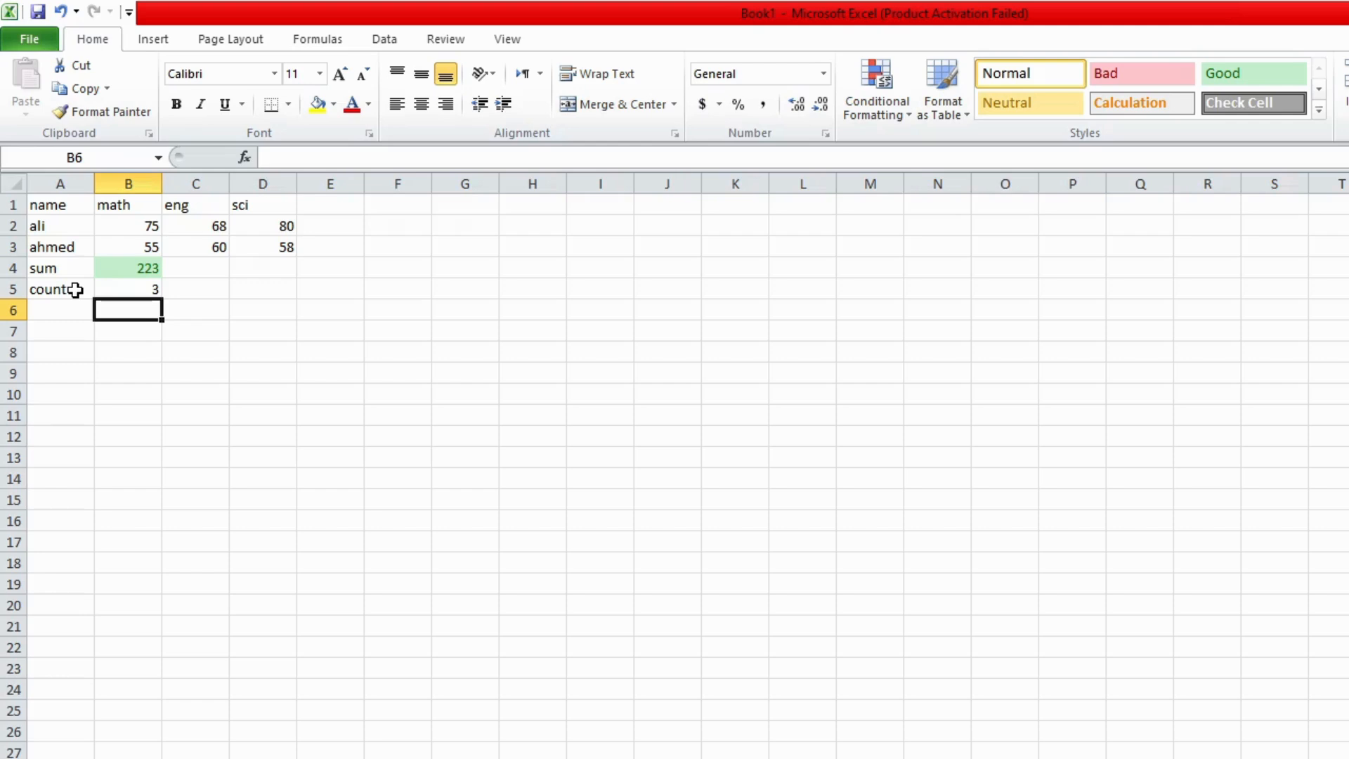
key(Up)
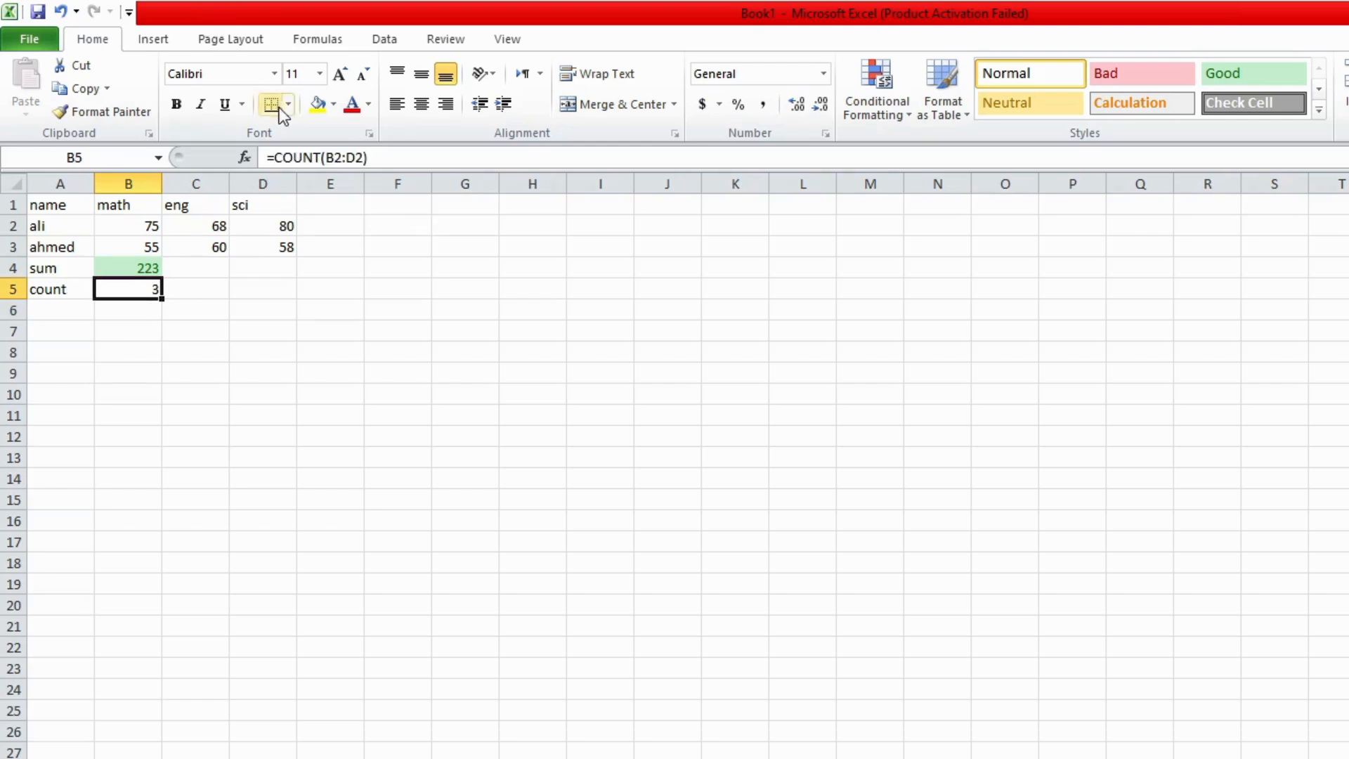
click(1238, 74)
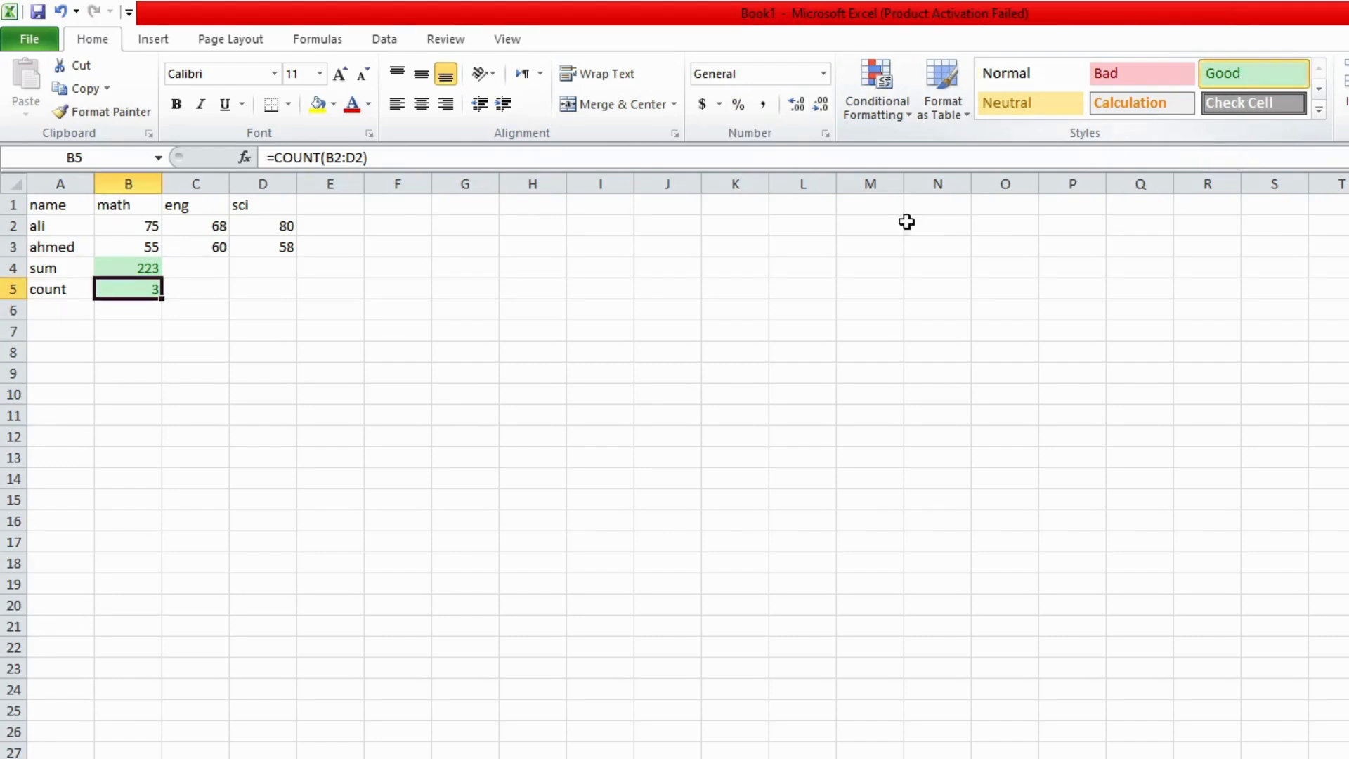
- Add the row label max in cell A6 below the count label
click(76, 311)
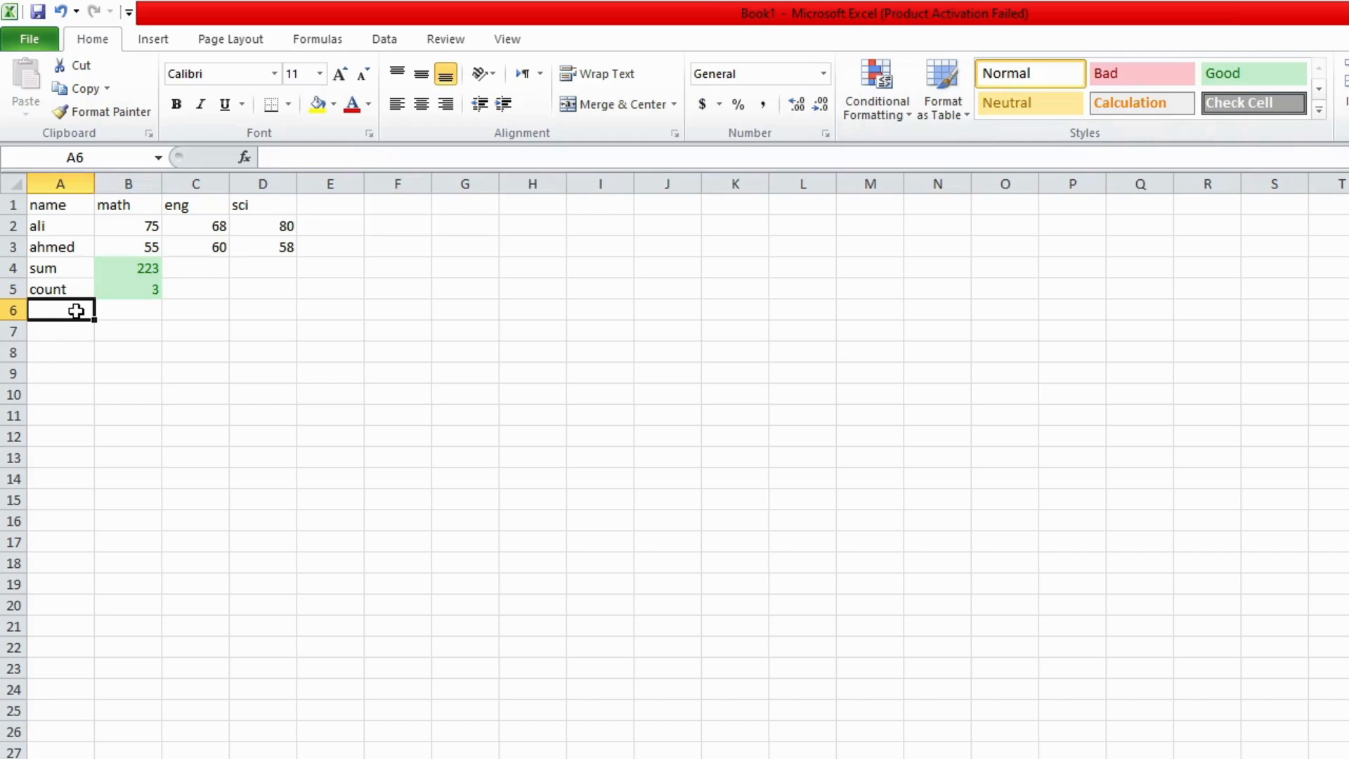
text(max)
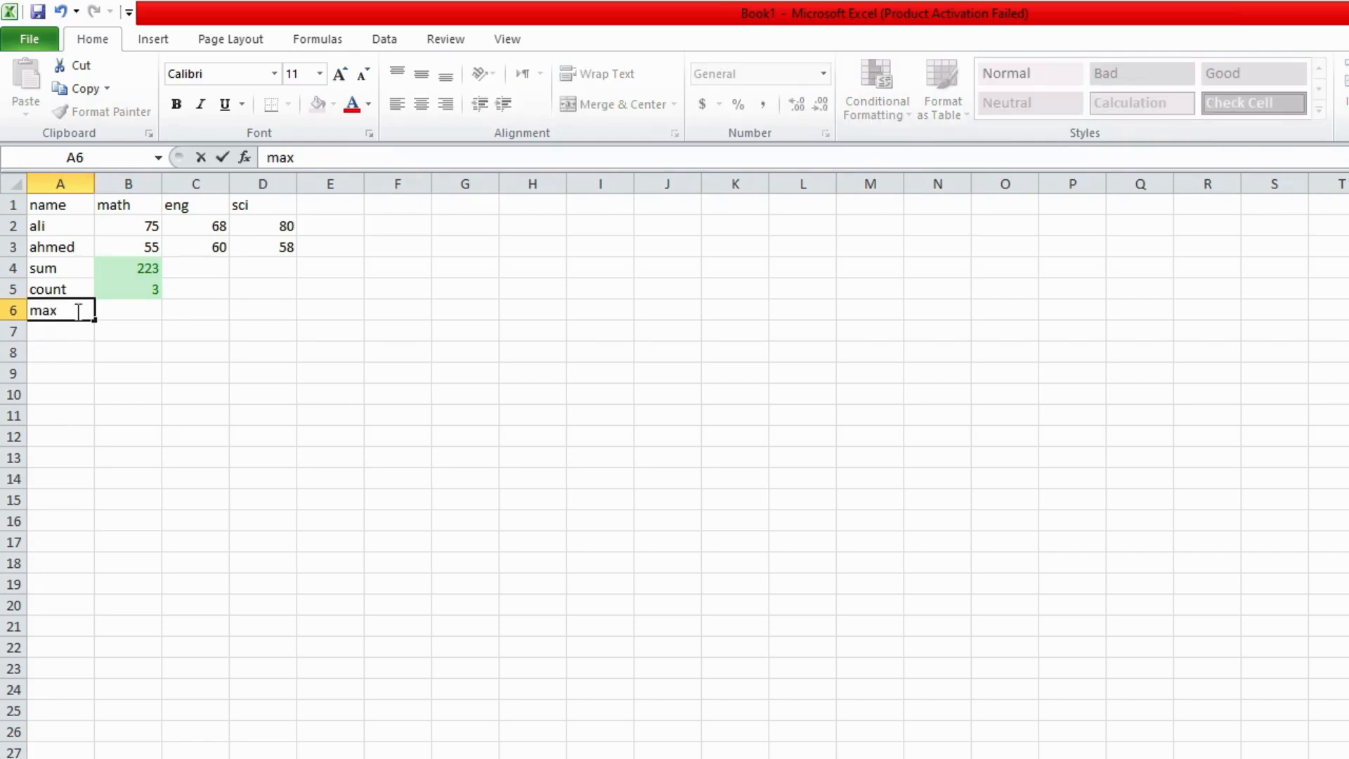
key(Tab)
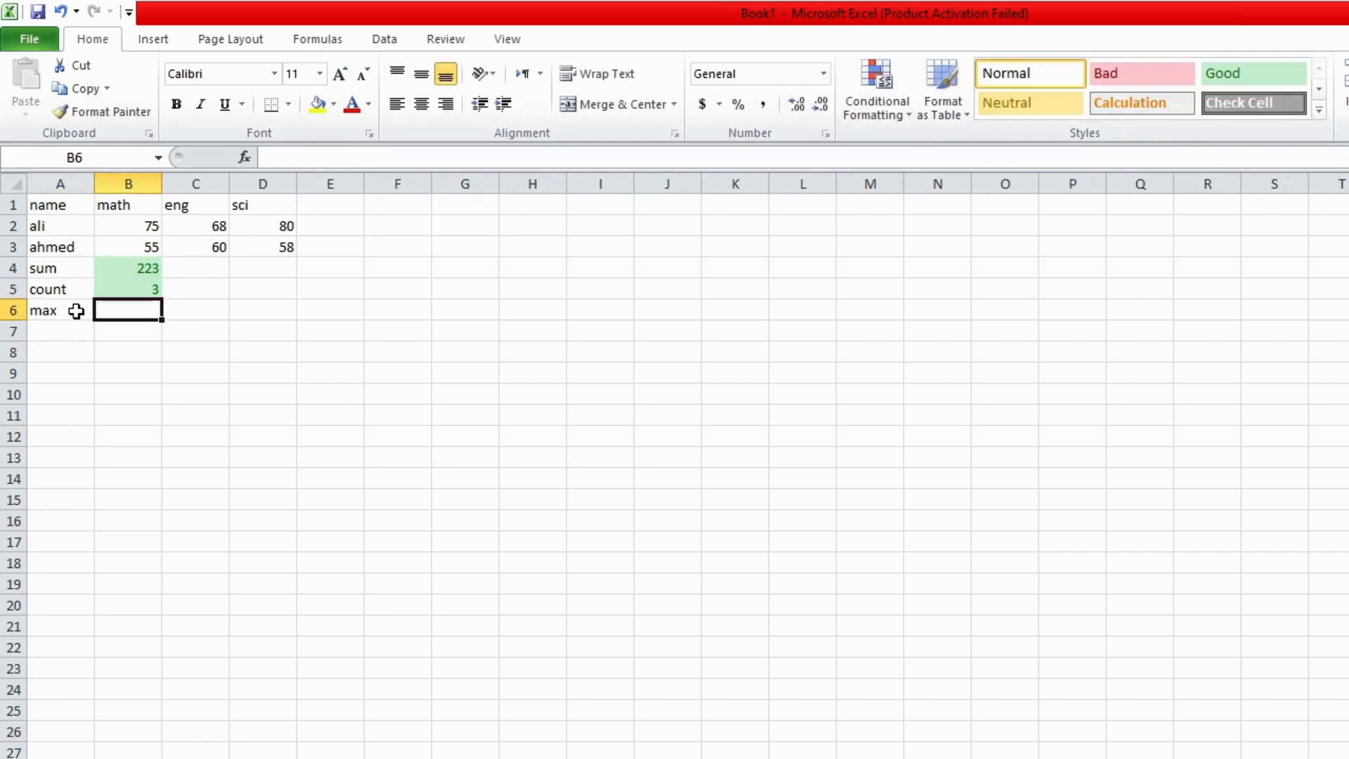
- Find the first student's highest mark in cell B6 with the formula =max(b2:d2) and apply the Good cell style to that cell
text(=m)
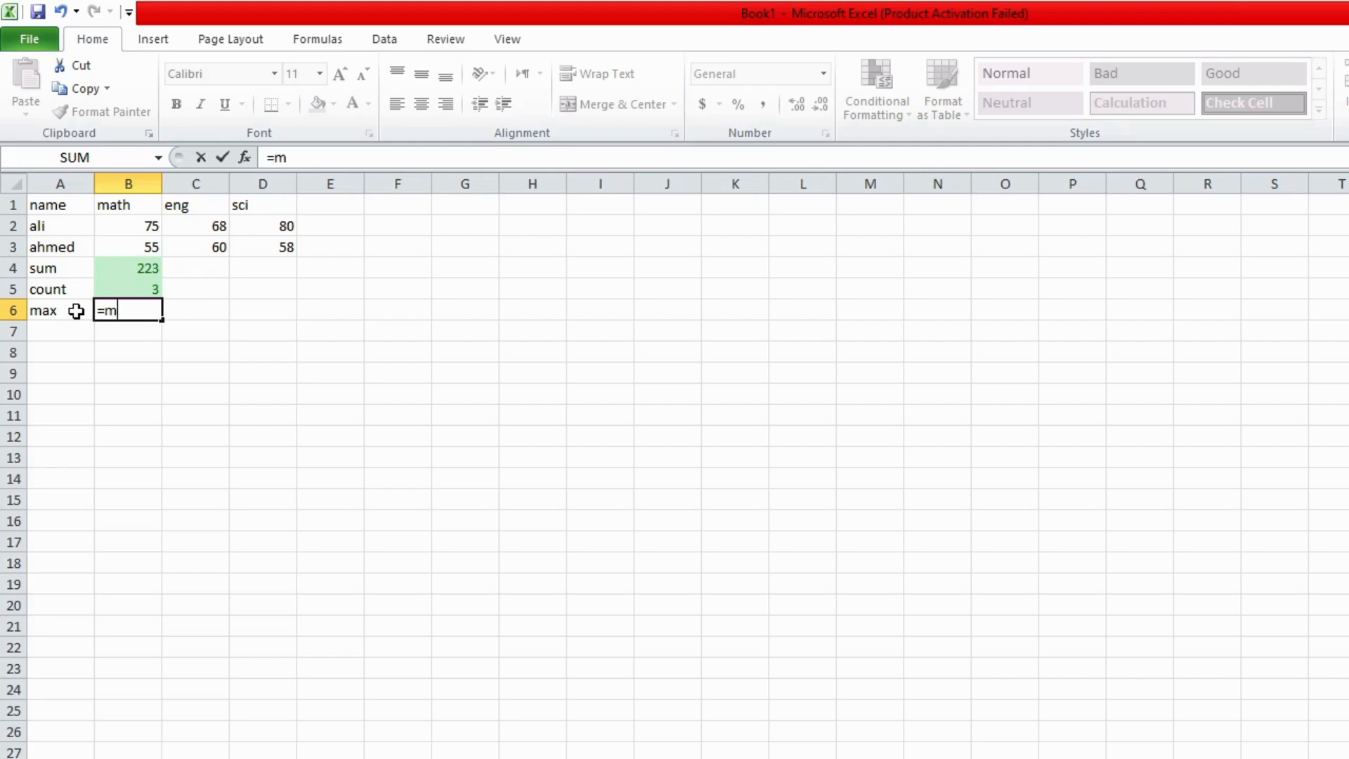
text(ax)
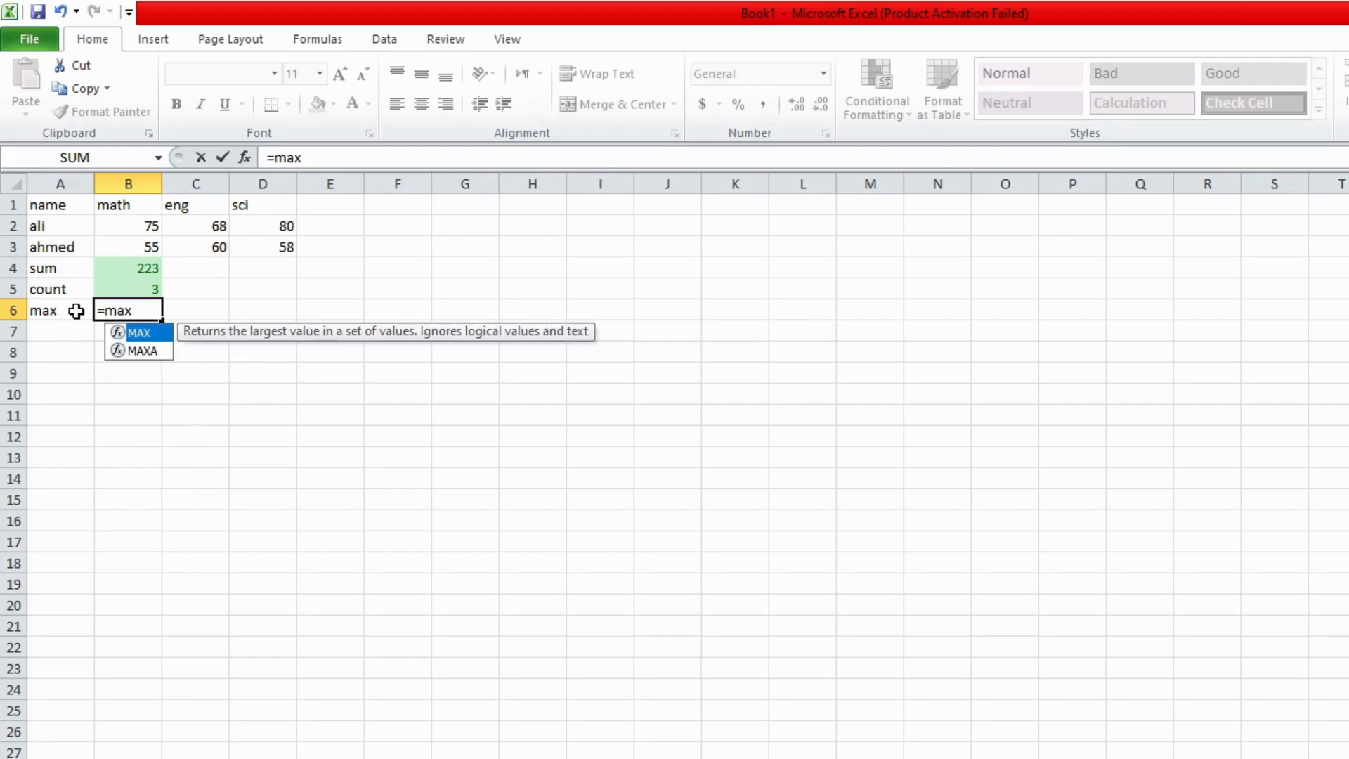
text(()
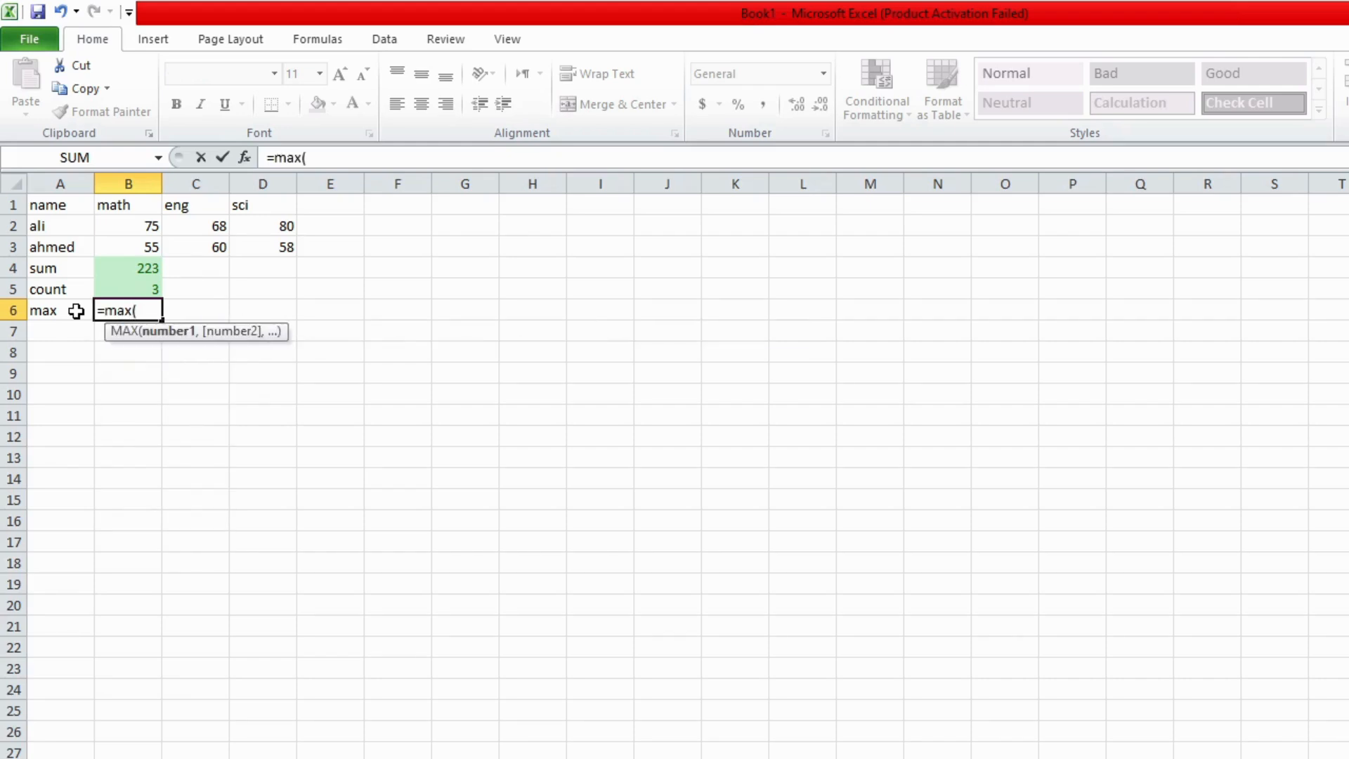
text(b)
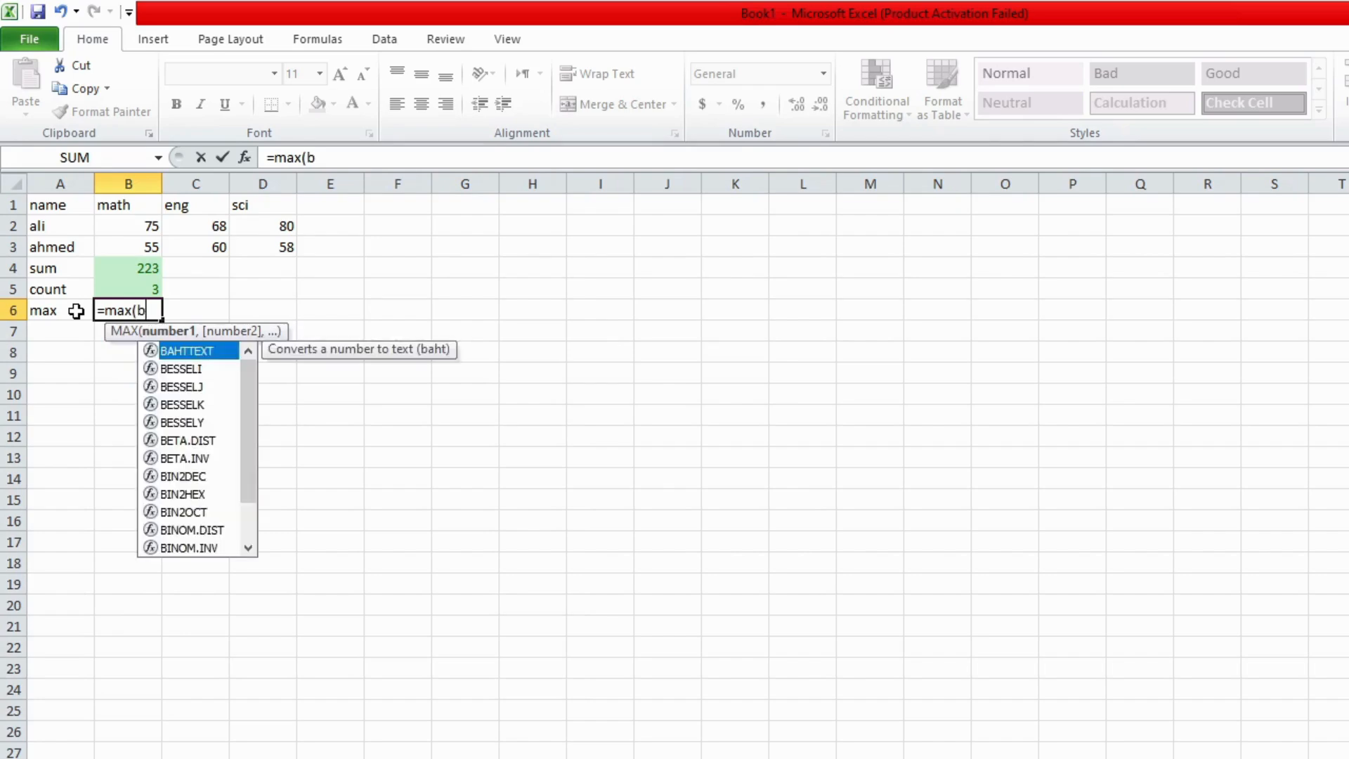
text(2:)
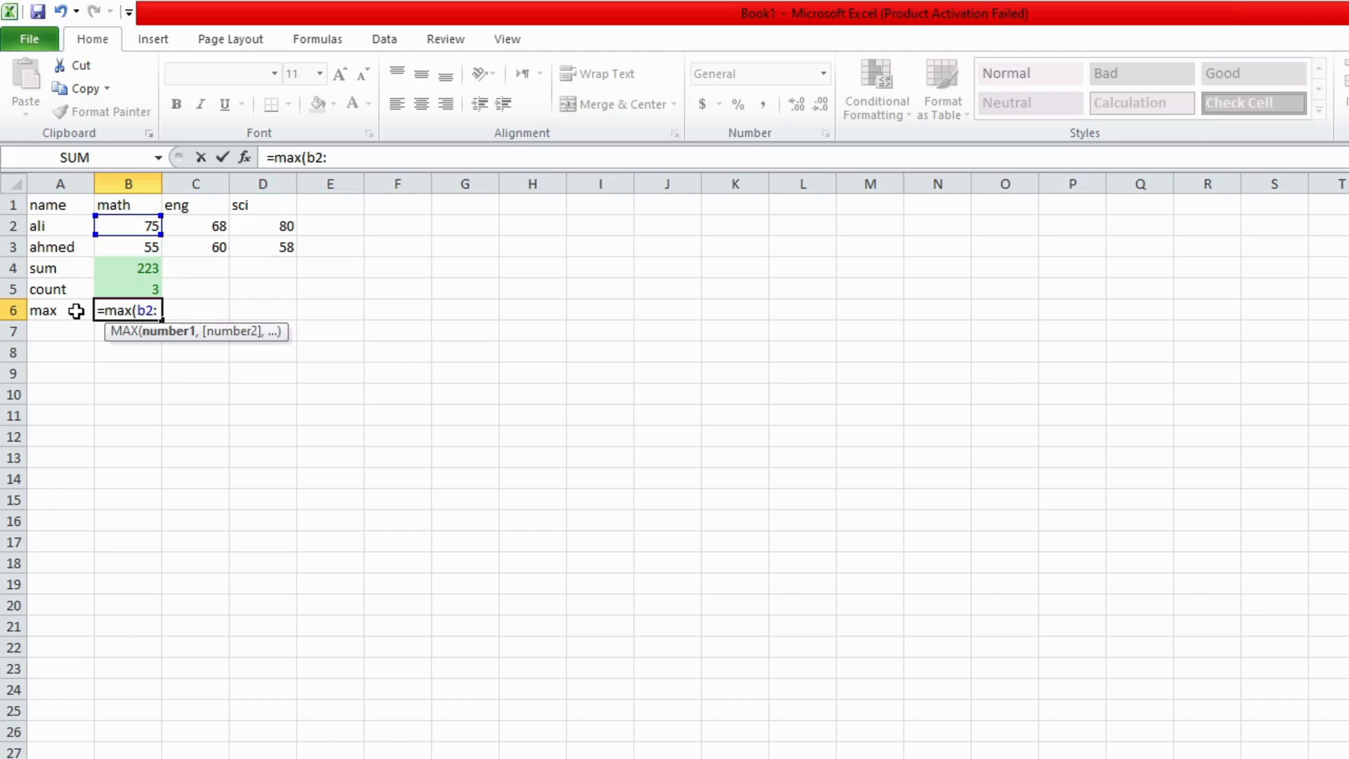
text(d2)
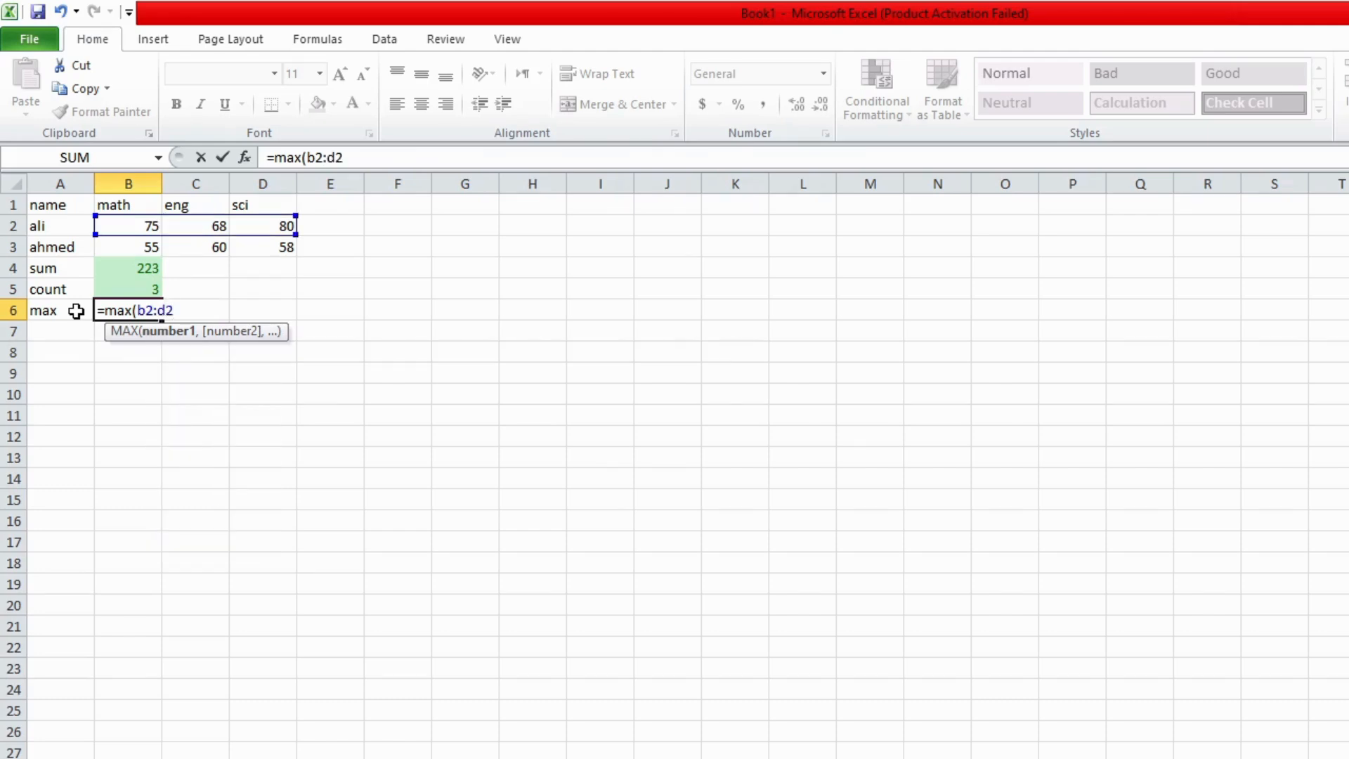
text())
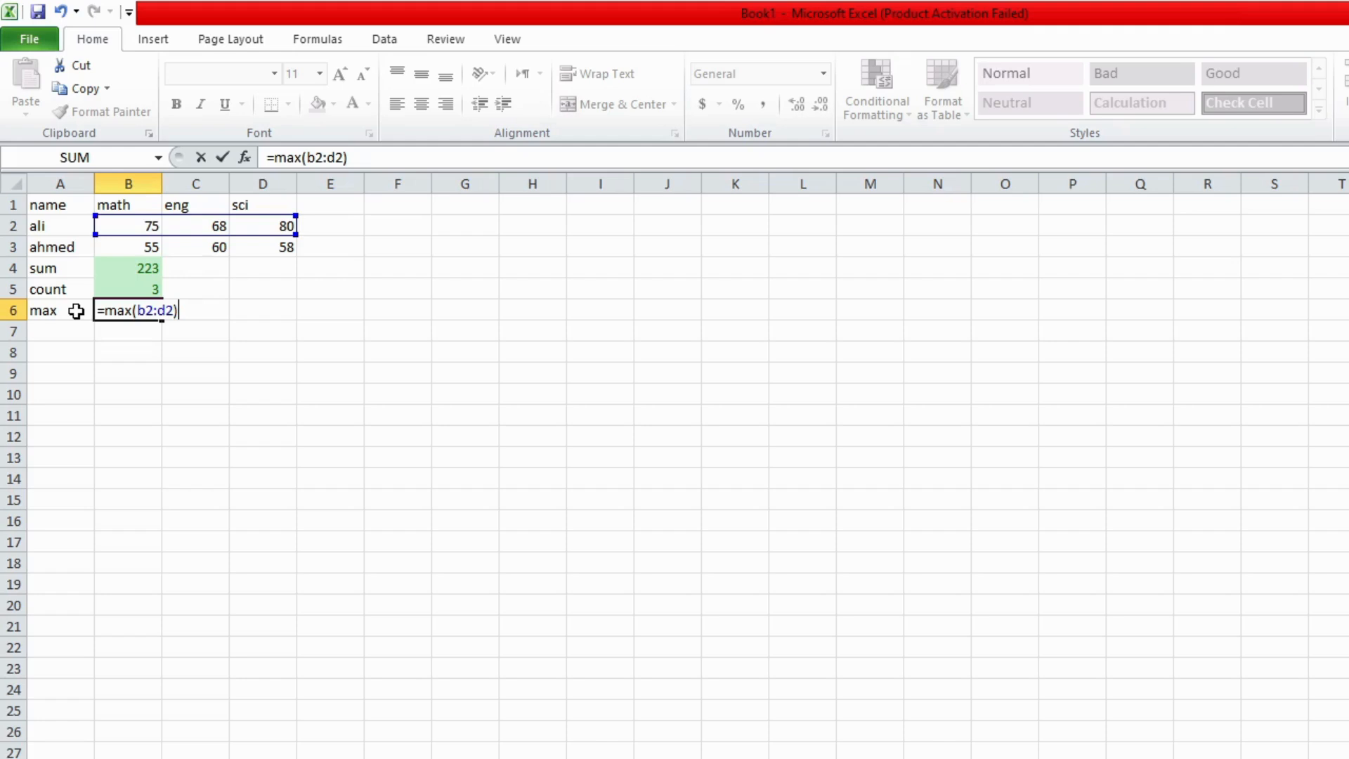
key(Return)
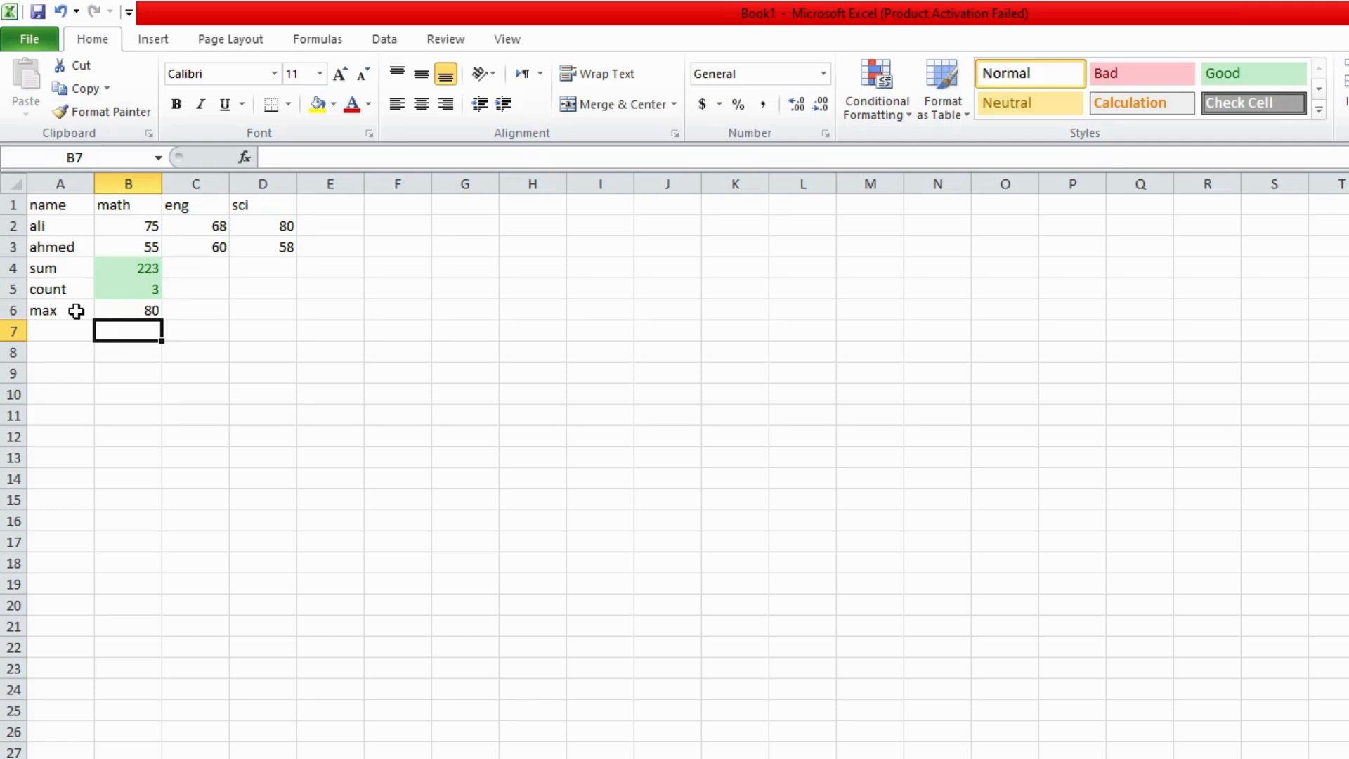
key(Up)
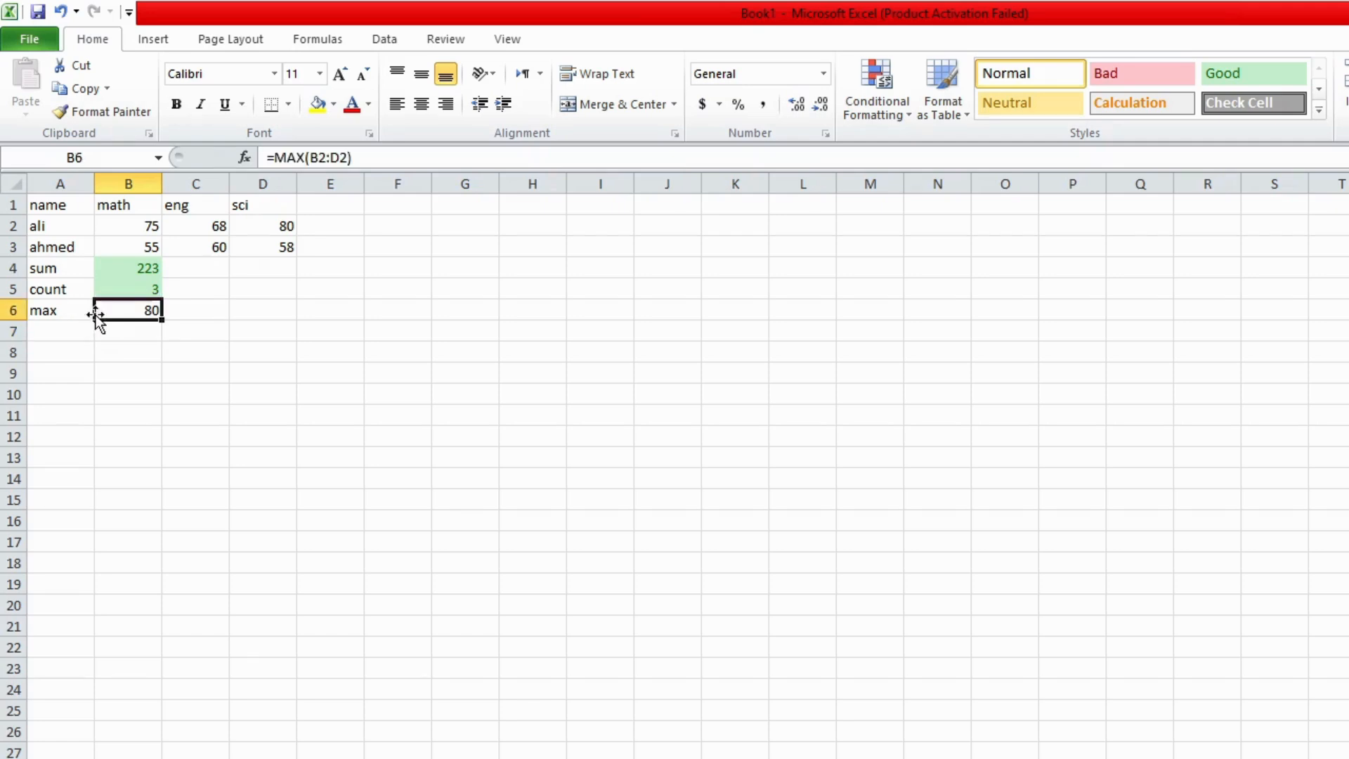
click(1241, 74)
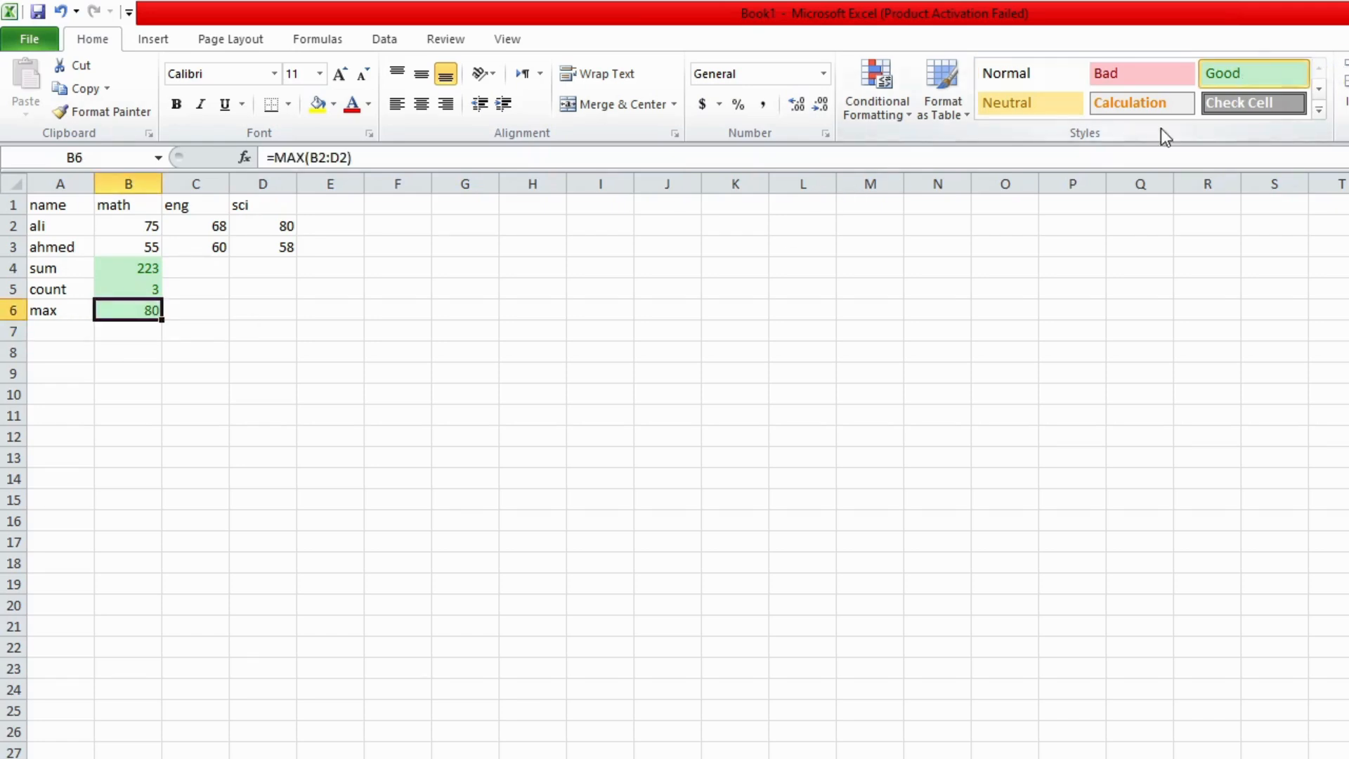
- Add the row label min in cell A7 below the max label
click(76, 331)
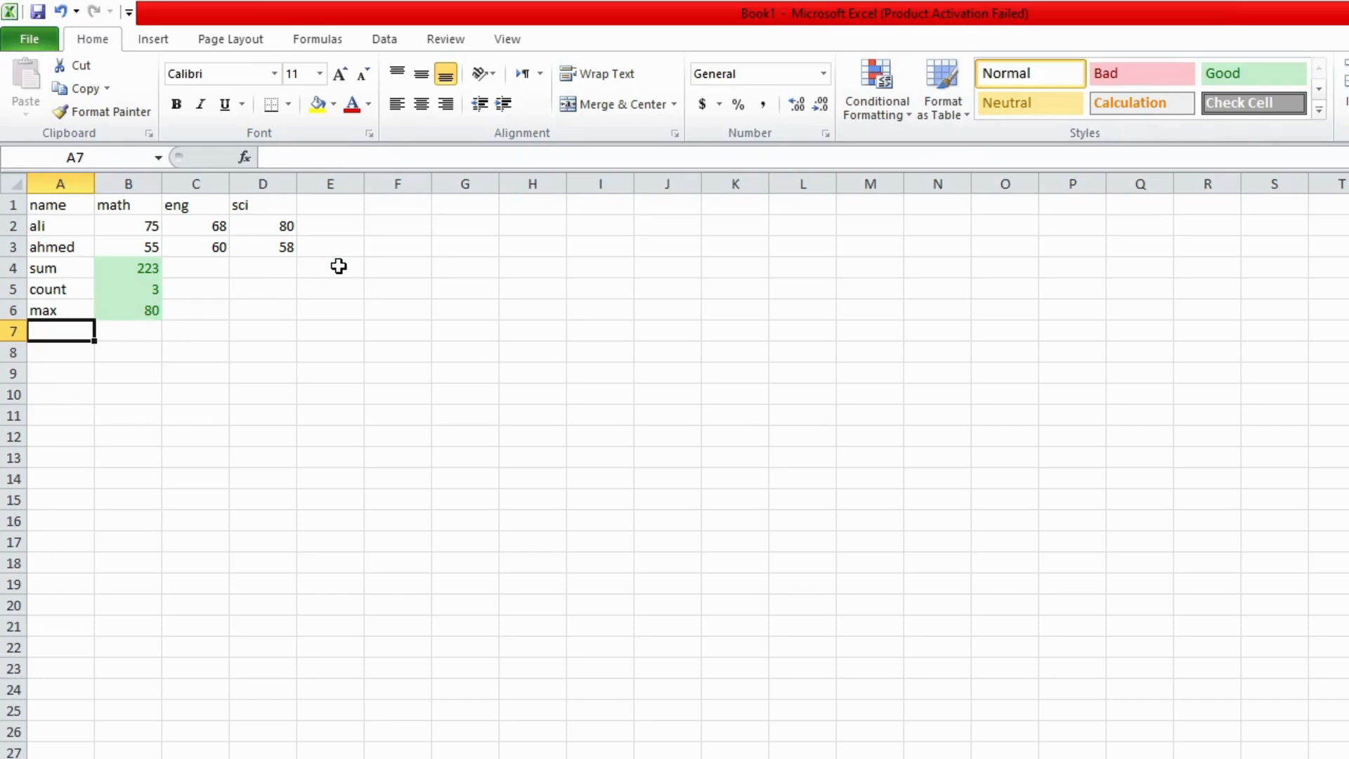
text(min)
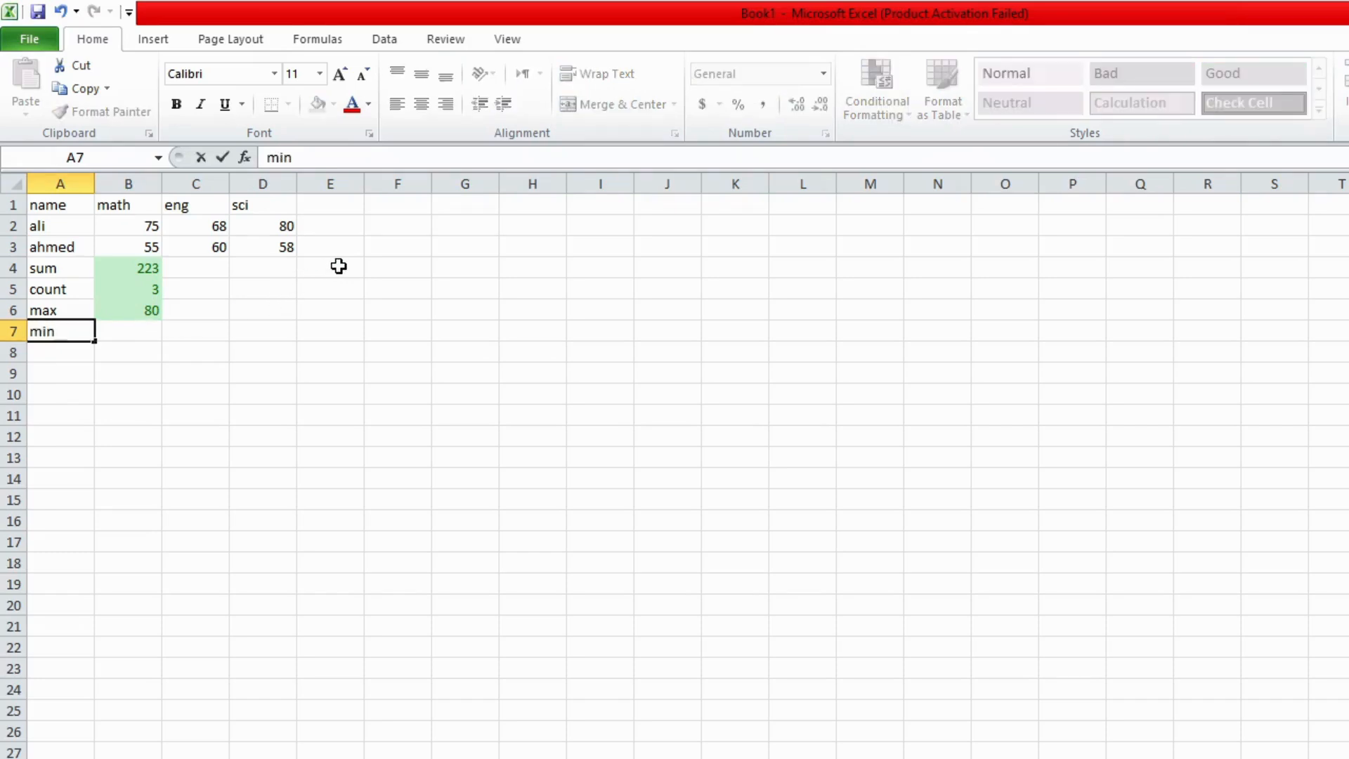
key(Tab)
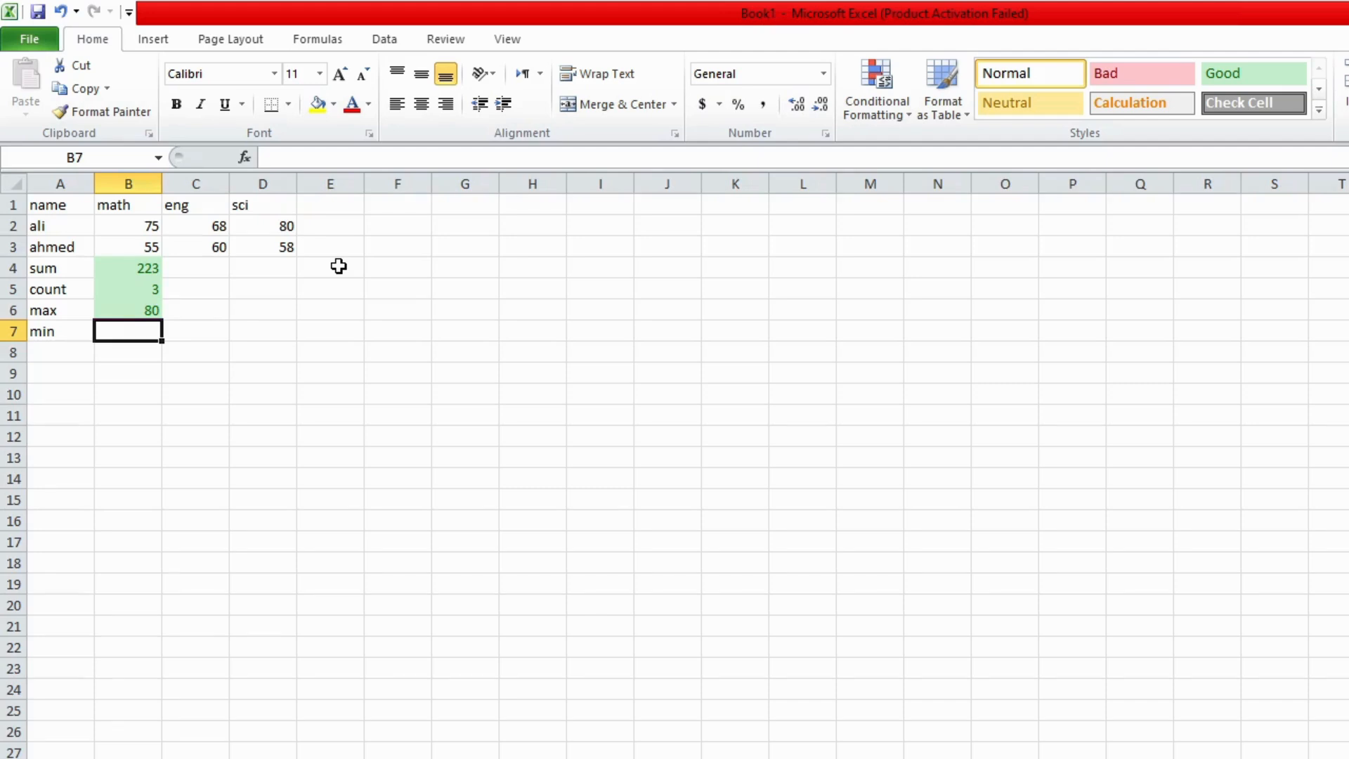
- Find the first student's lowest mark in cell B7 with the formula =min(b2:d2) and apply the Good cell style to that cell
text(=m)
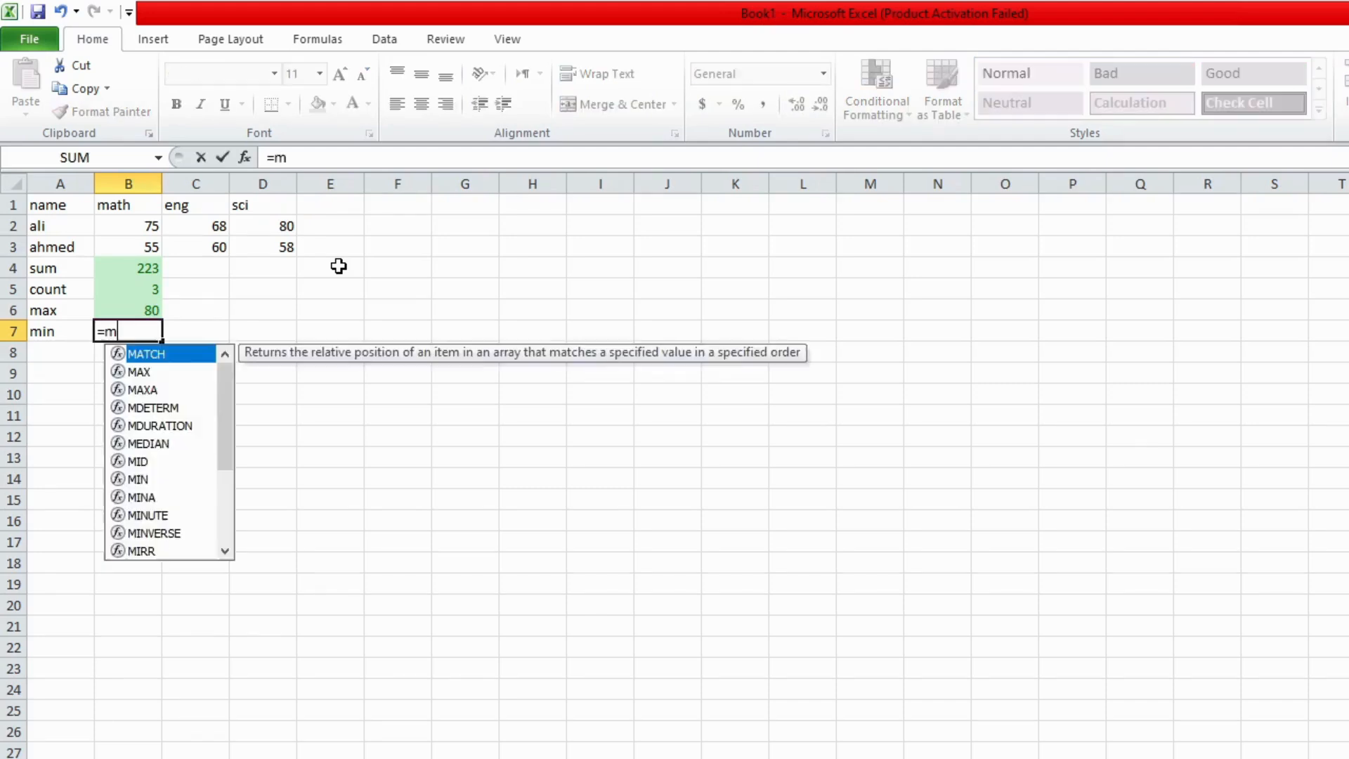
text(in()
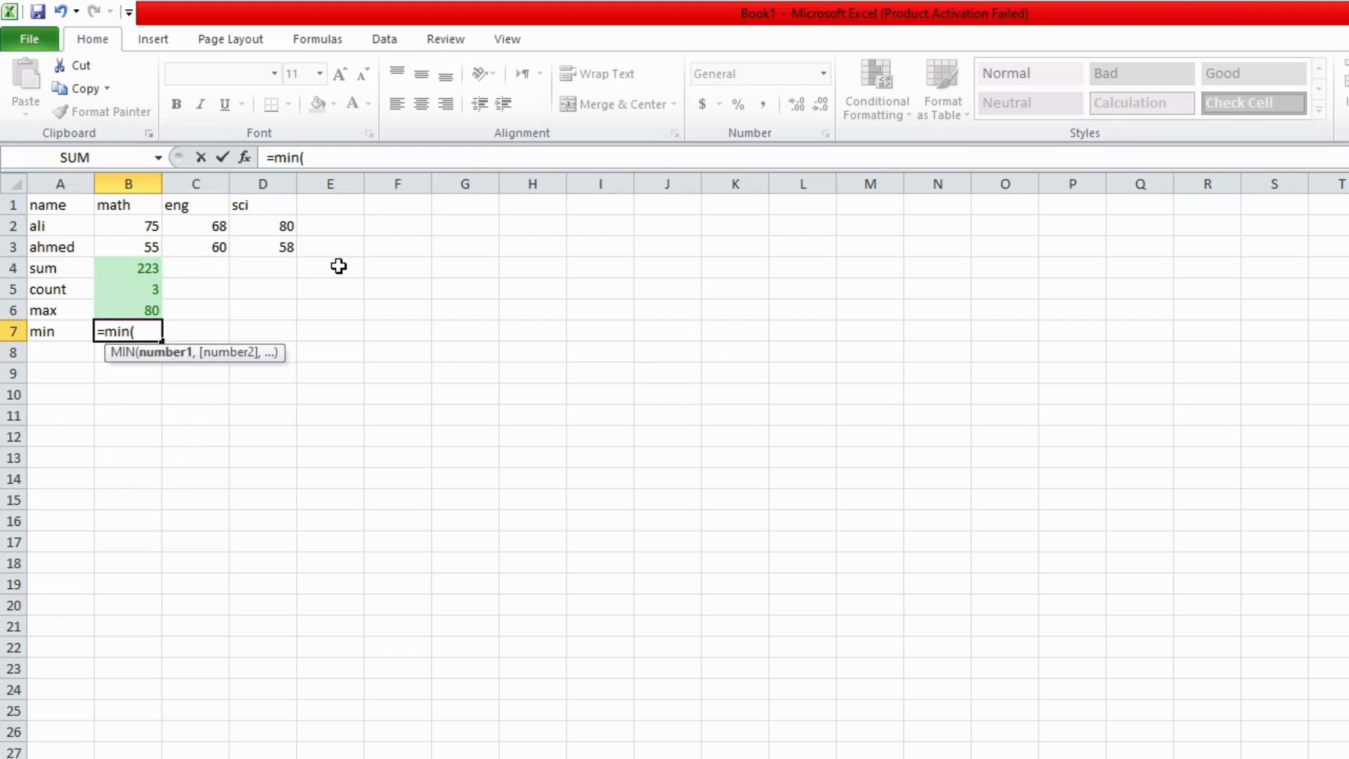
text(b2)
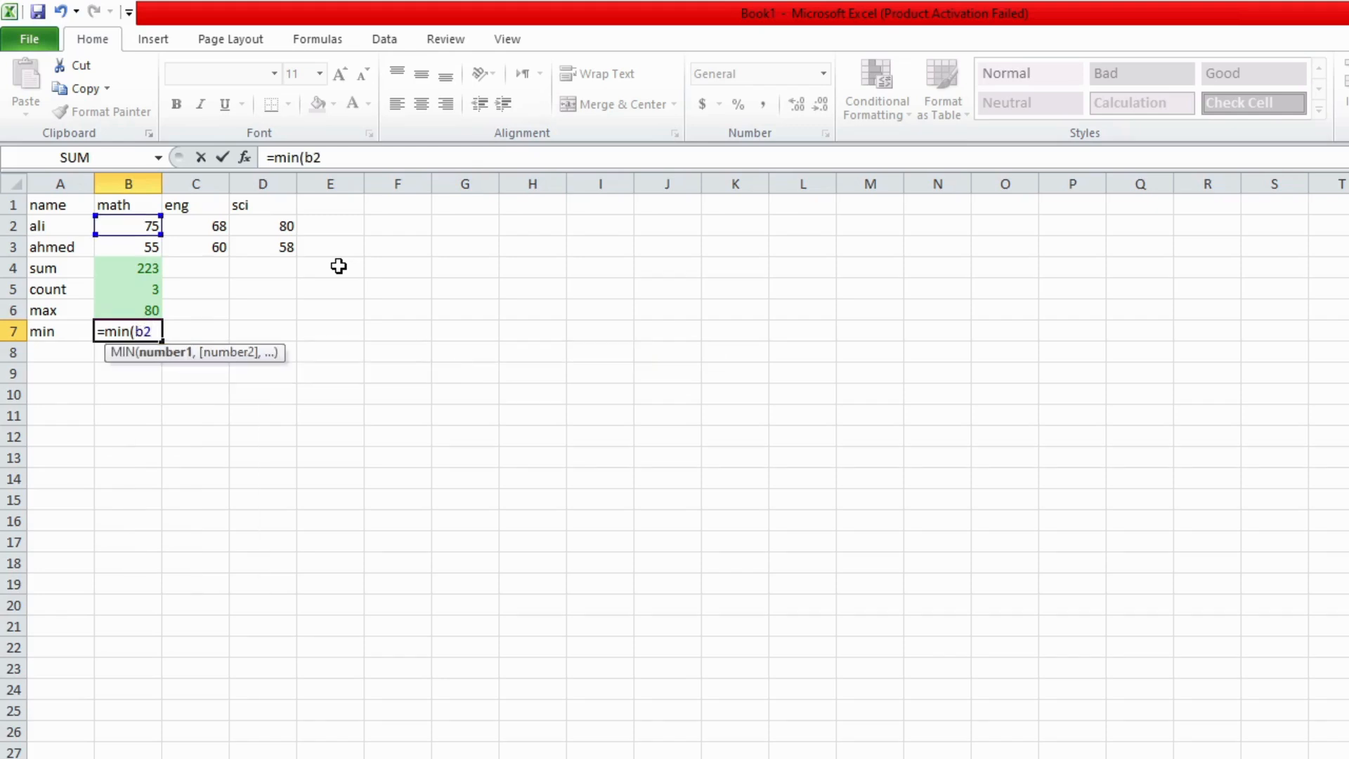
text(:d2)
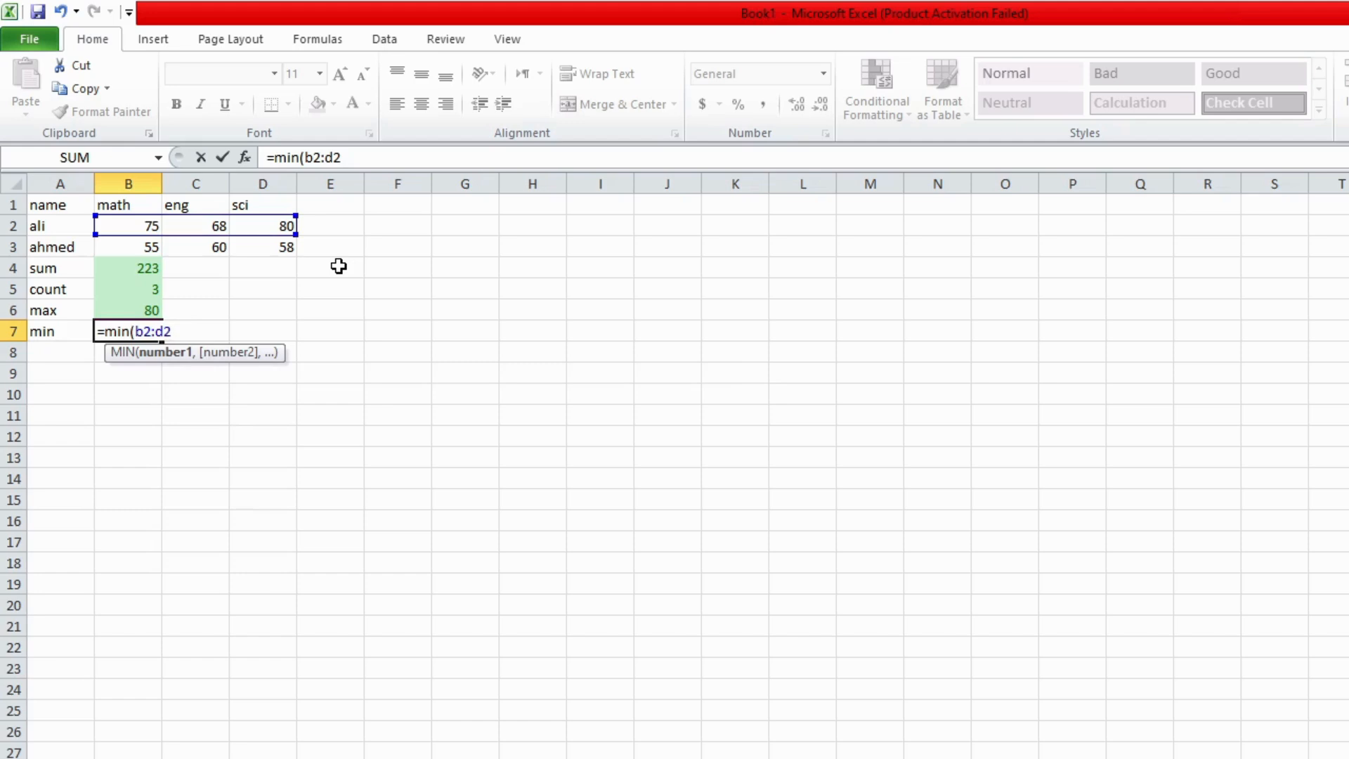
text())
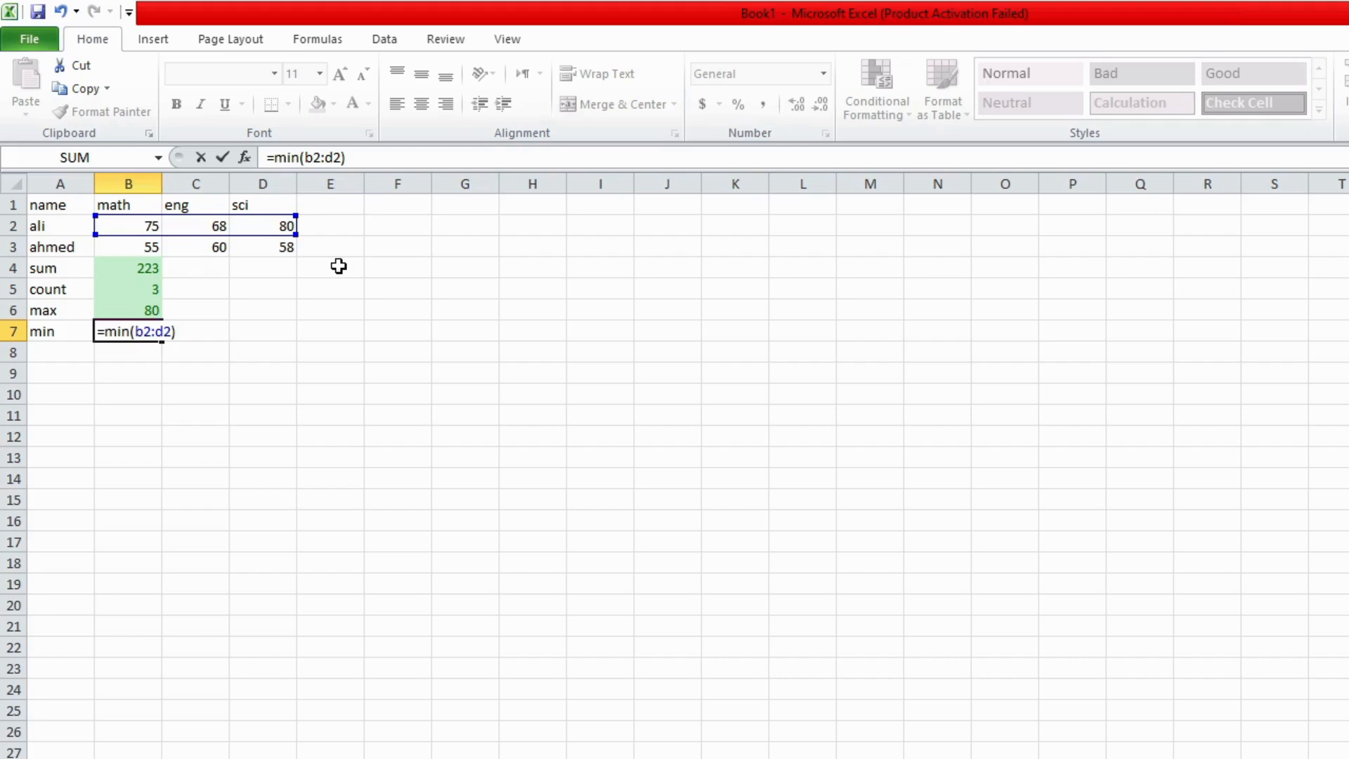
key(Return)
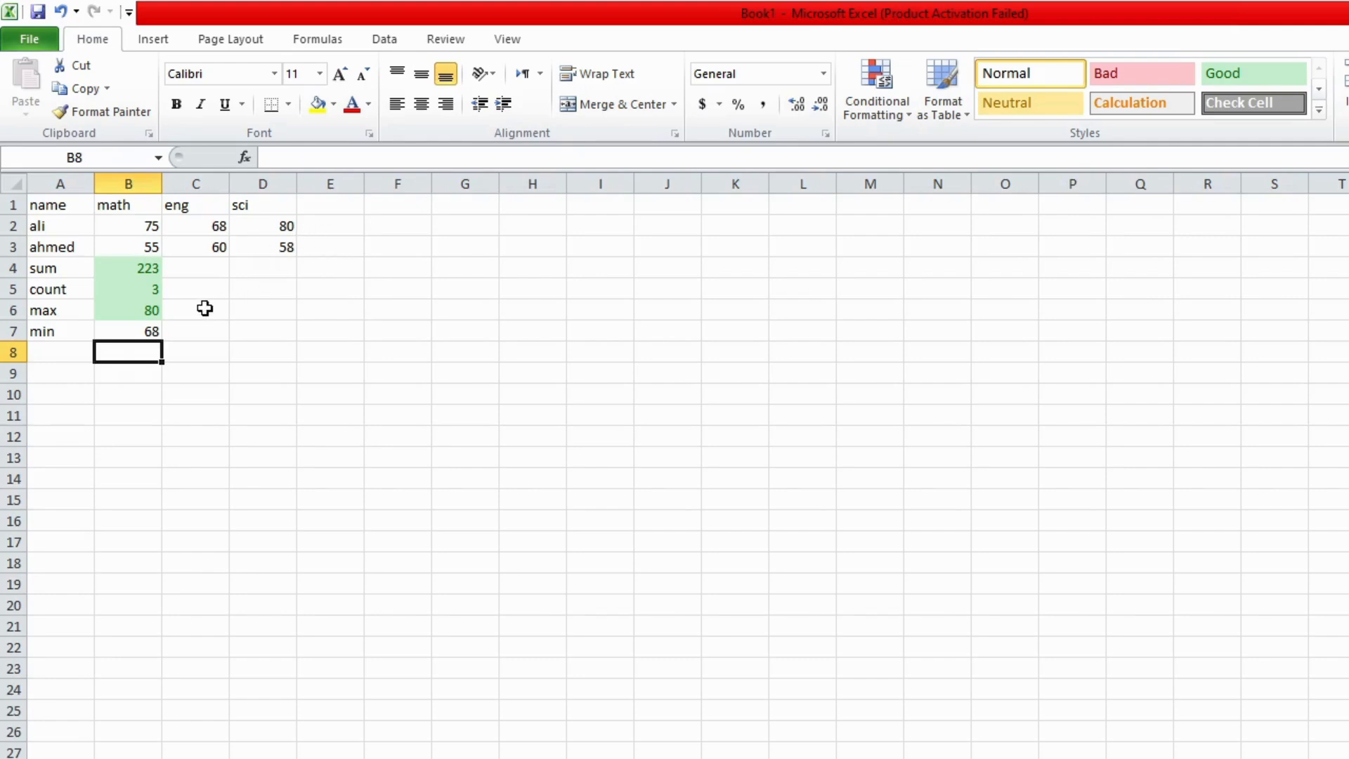
click(116, 332)
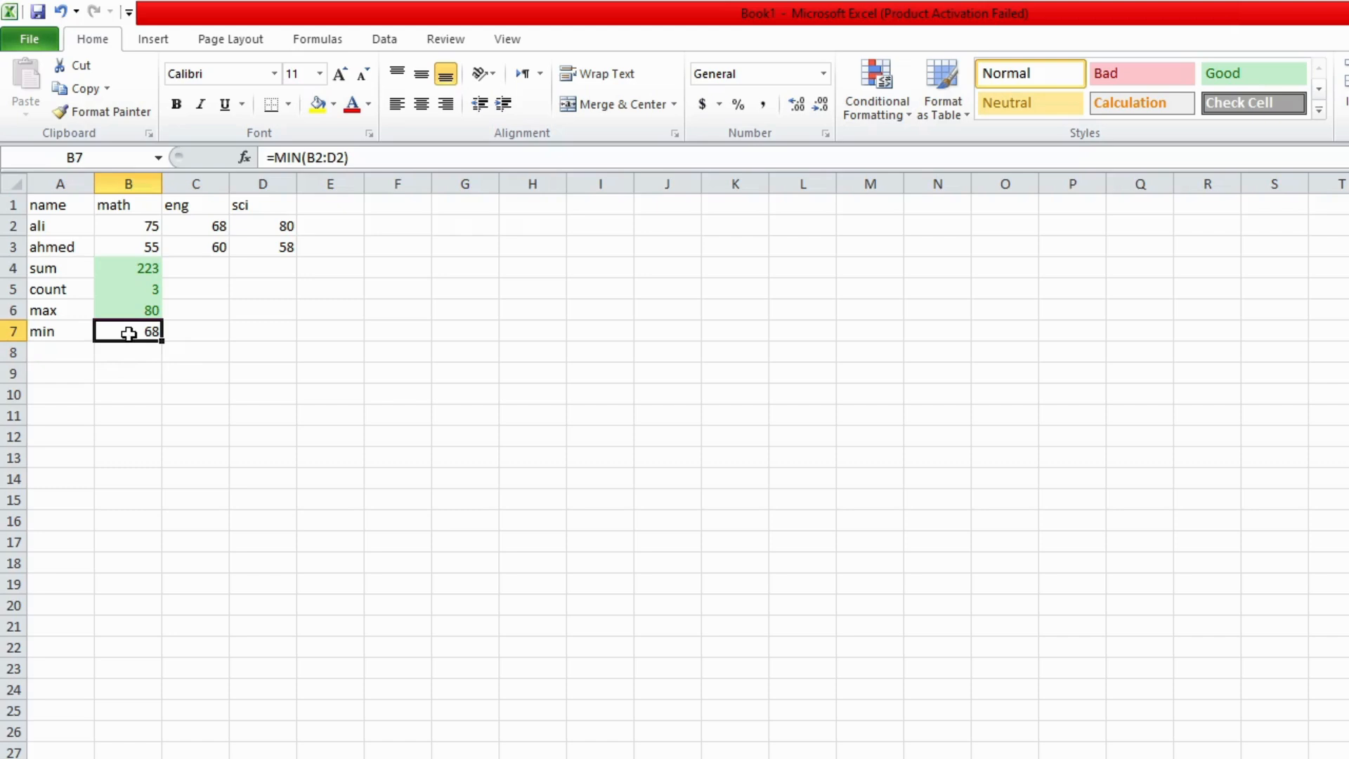
click(1237, 76)
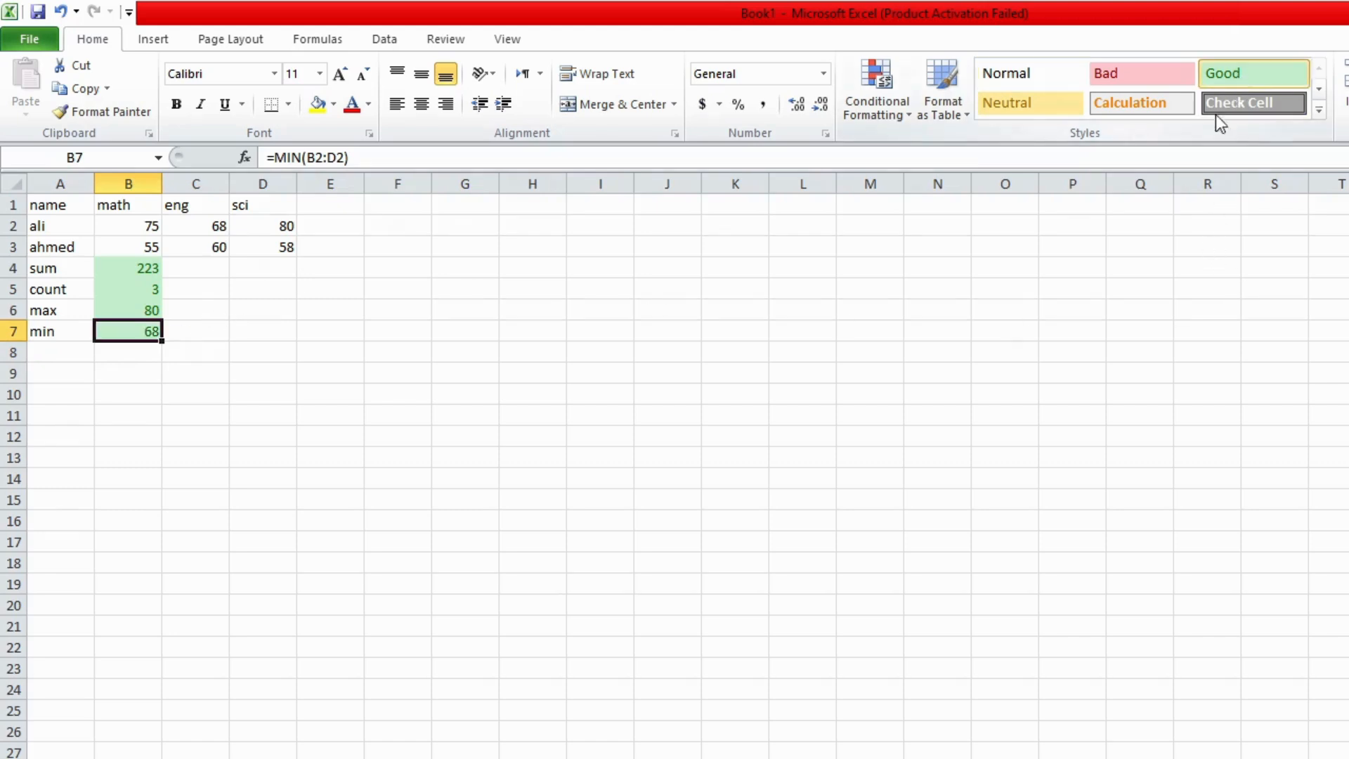
- Try the Bad, Neutral, Calculation and Check Cell styles on empty cell A8, browse the full style gallery, and restore the Normal style
click(51, 352)
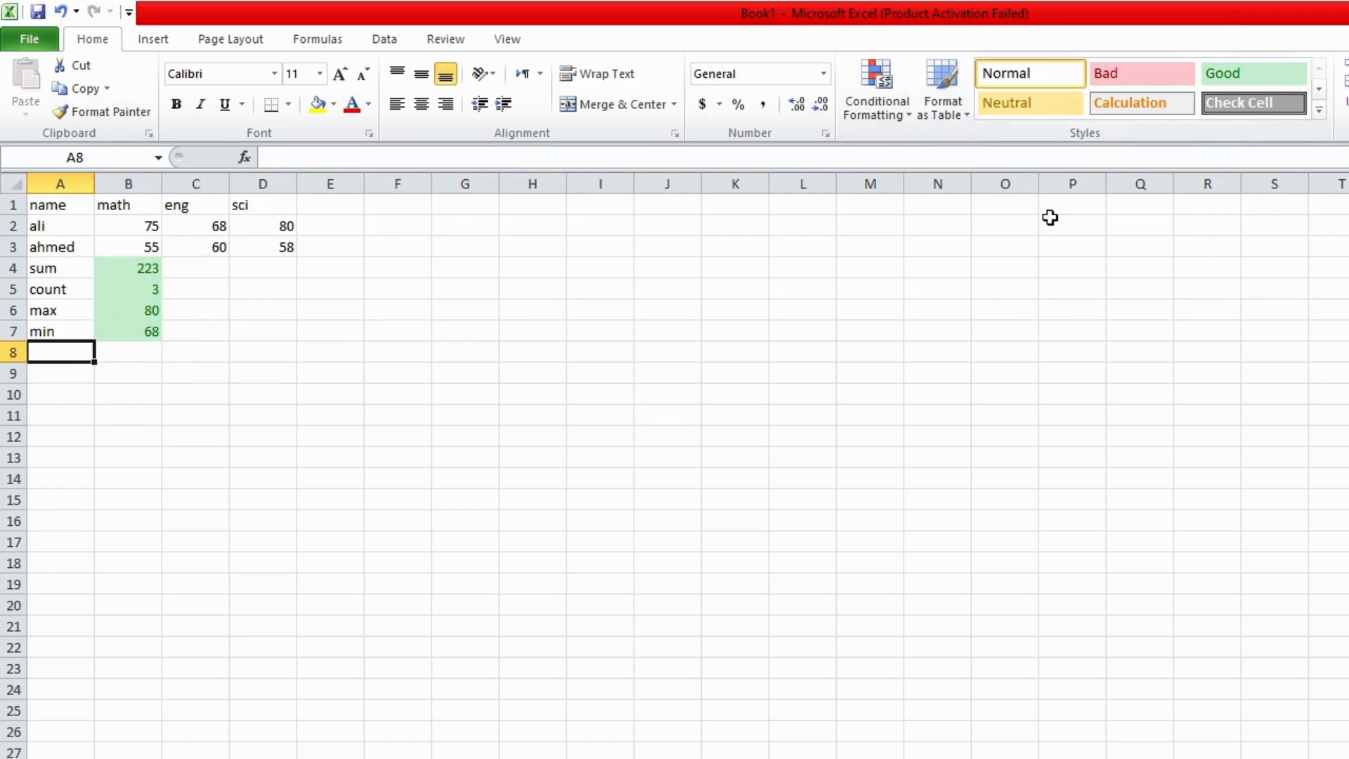
click(1106, 70)
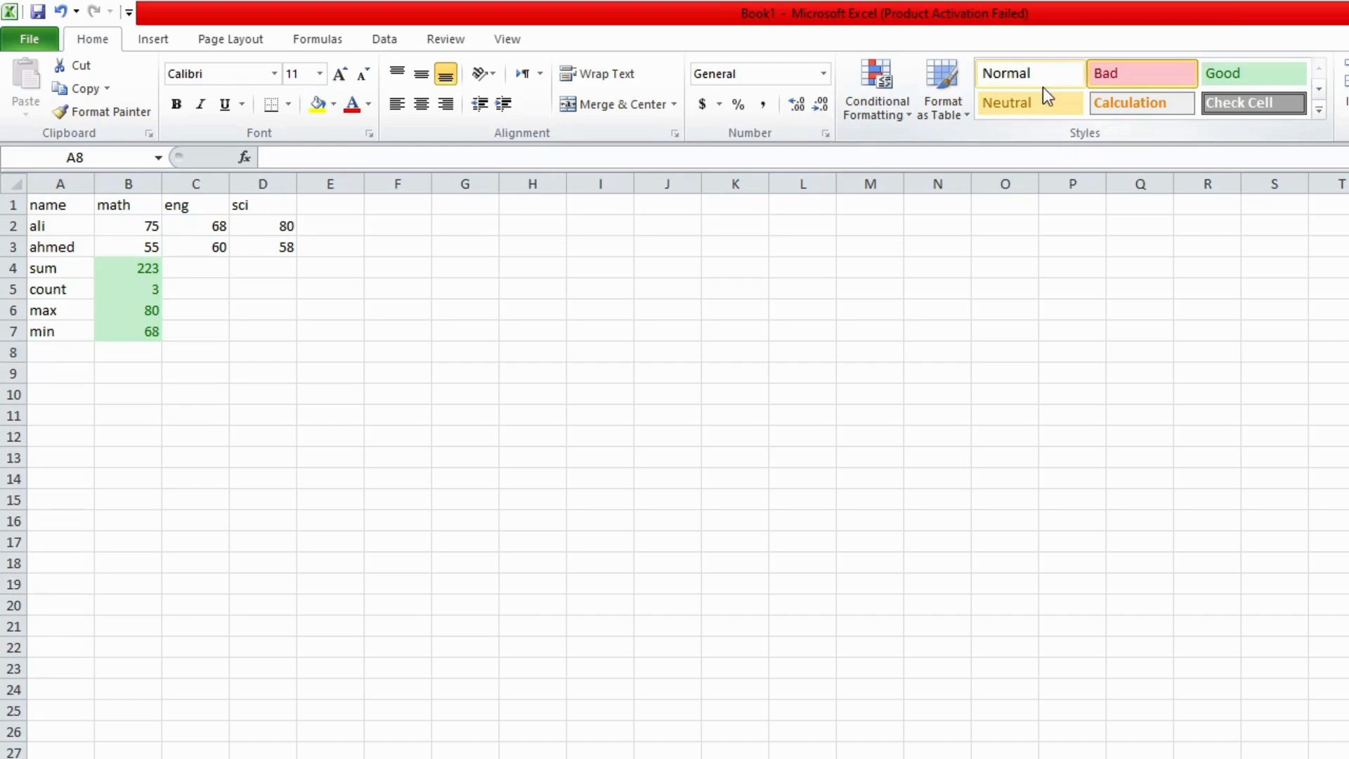
click(1037, 113)
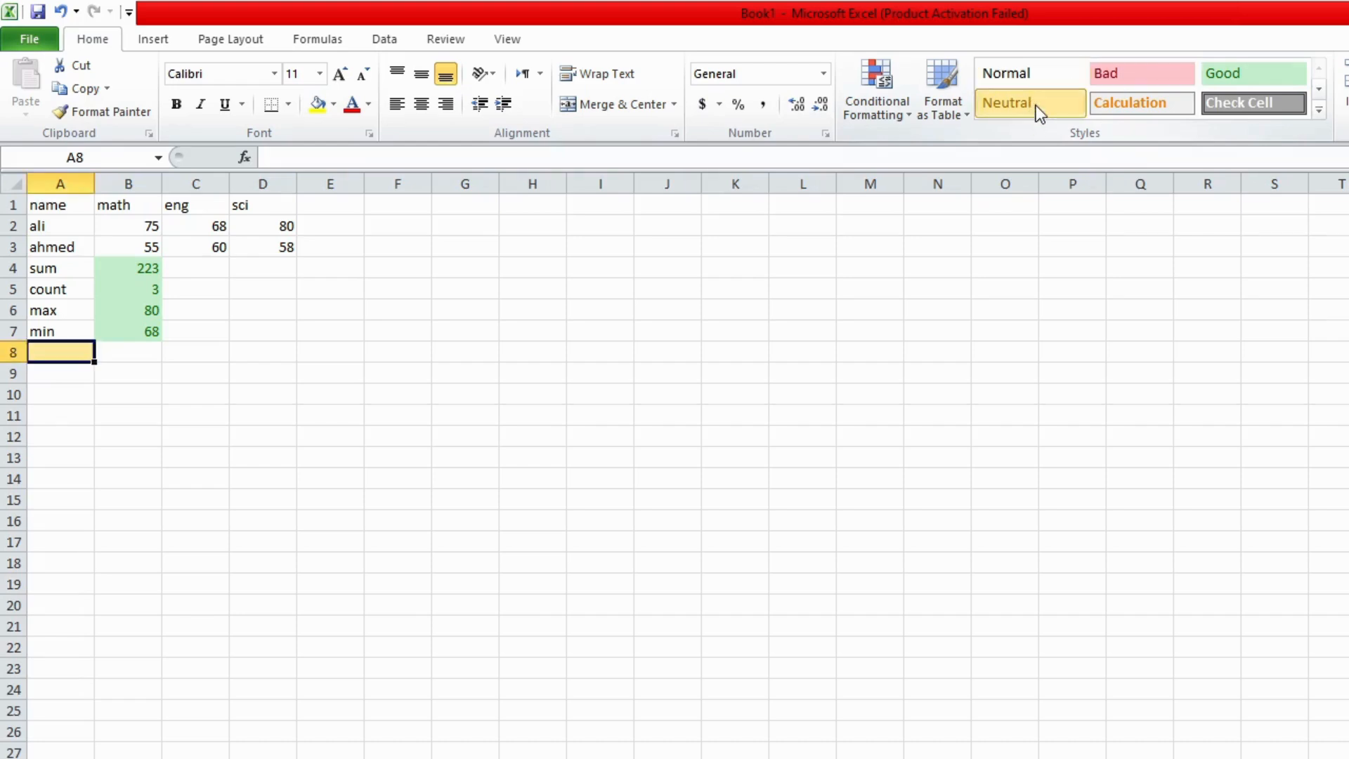
click(1124, 113)
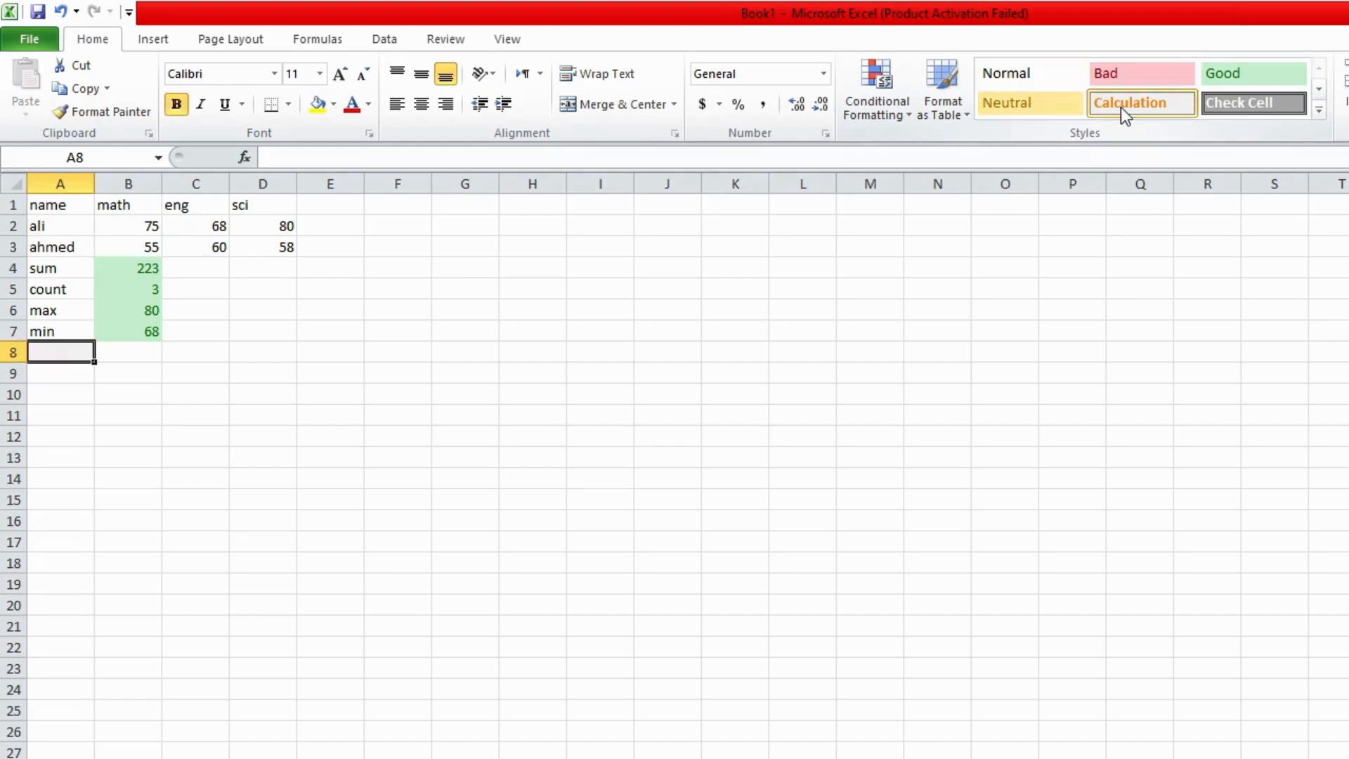
click(1229, 102)
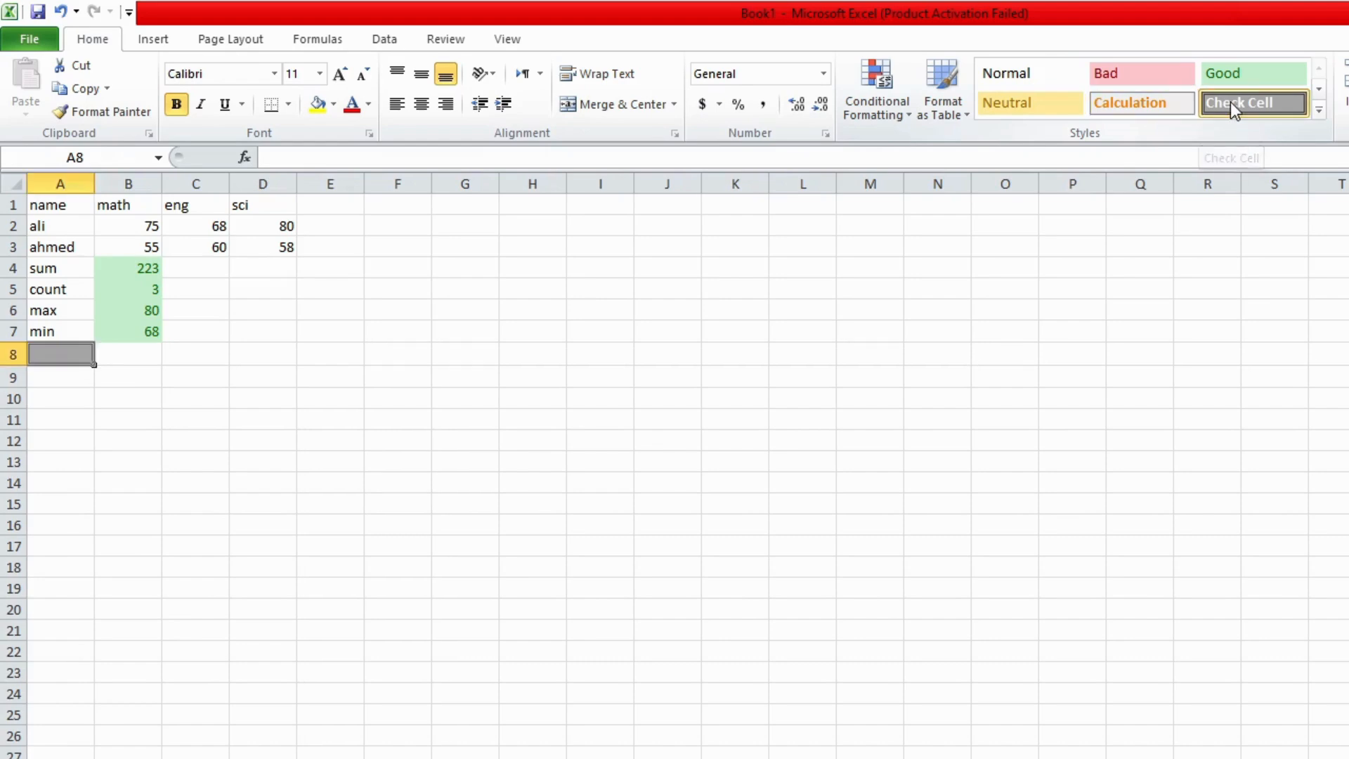
click(1319, 111)
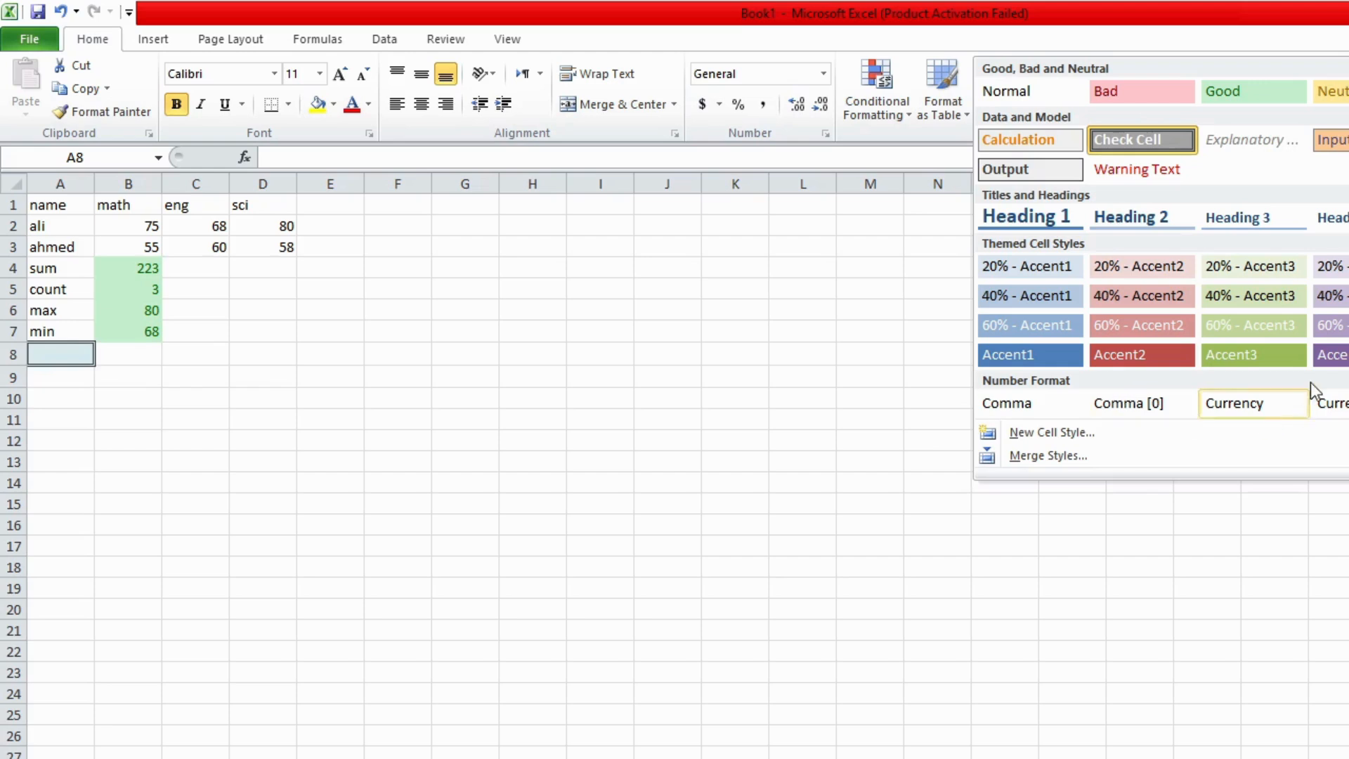
click(768, 351)
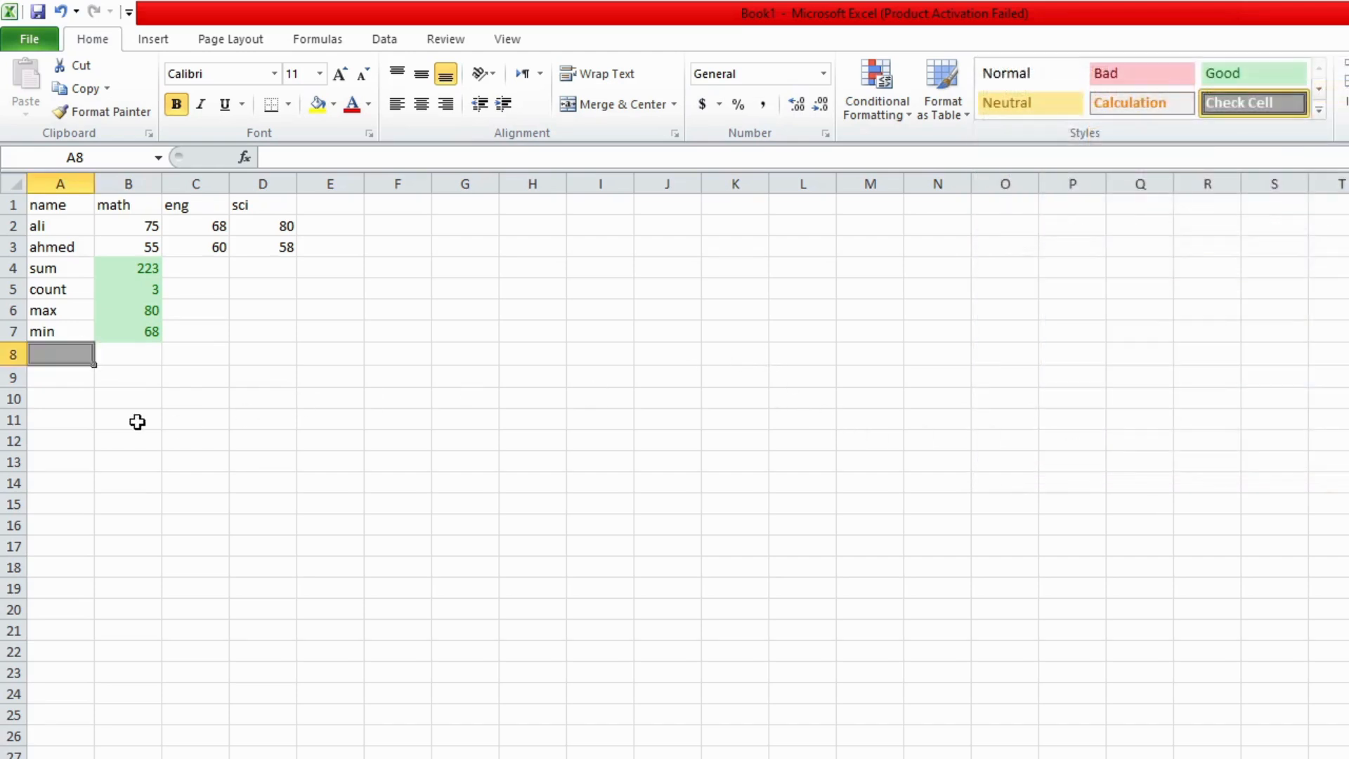
click(1027, 76)
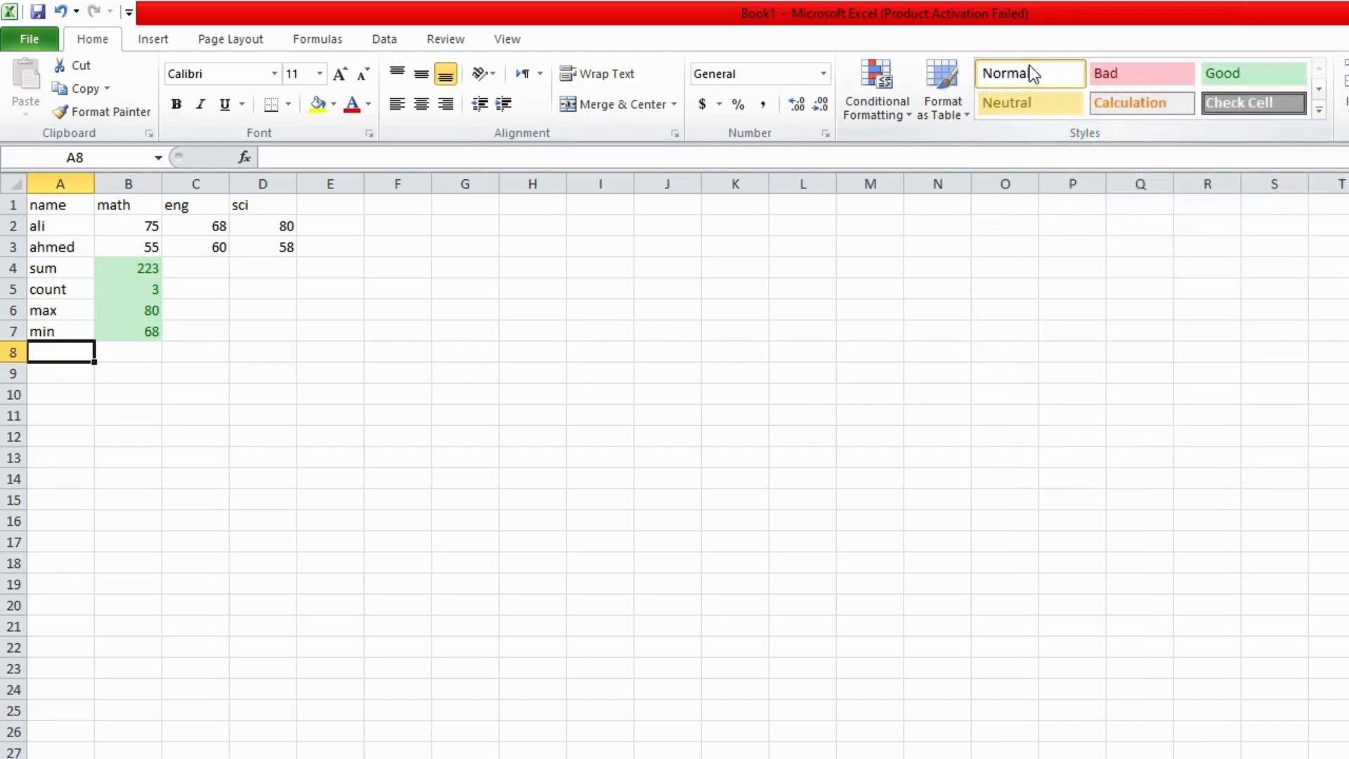
- Enter a short greeting sentence in cell G1 that starts with "hi my name is" and ends with the person's name
click(484, 204)
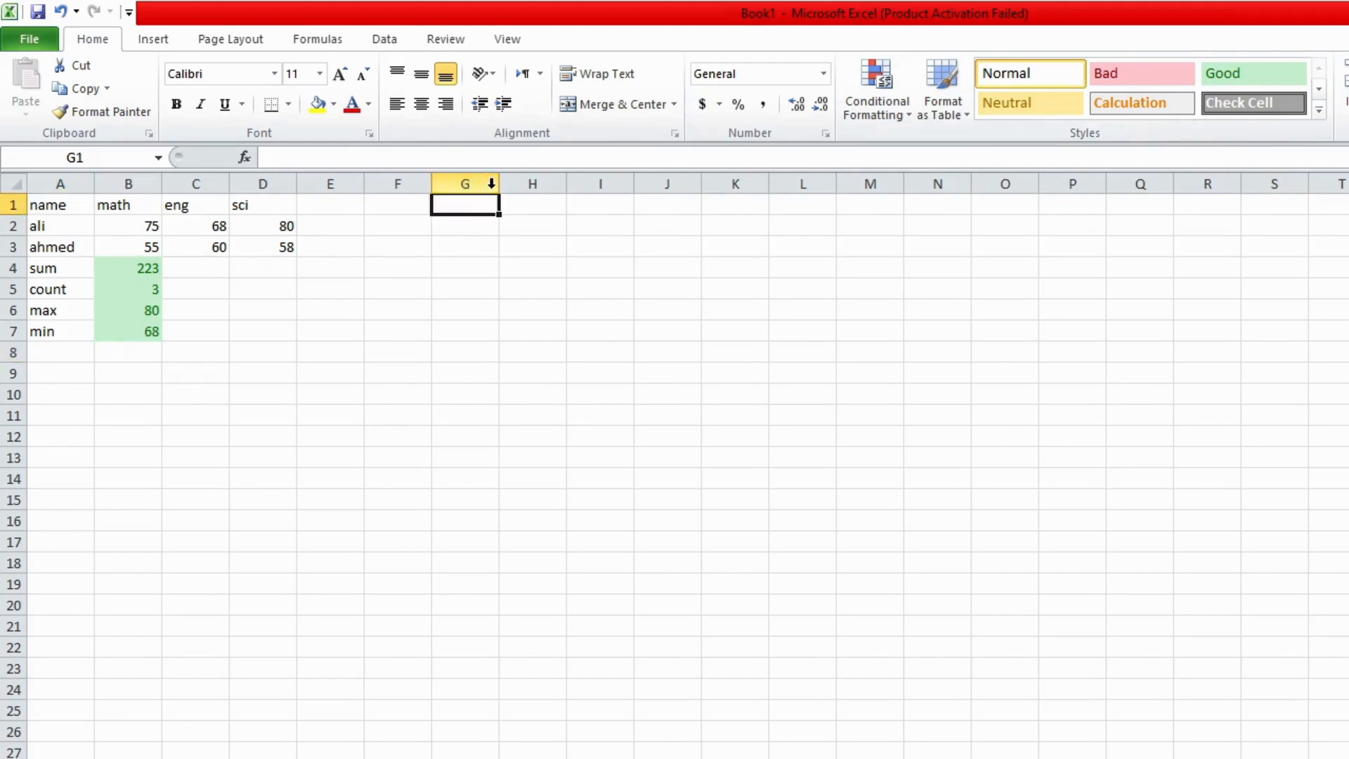
text(hi)
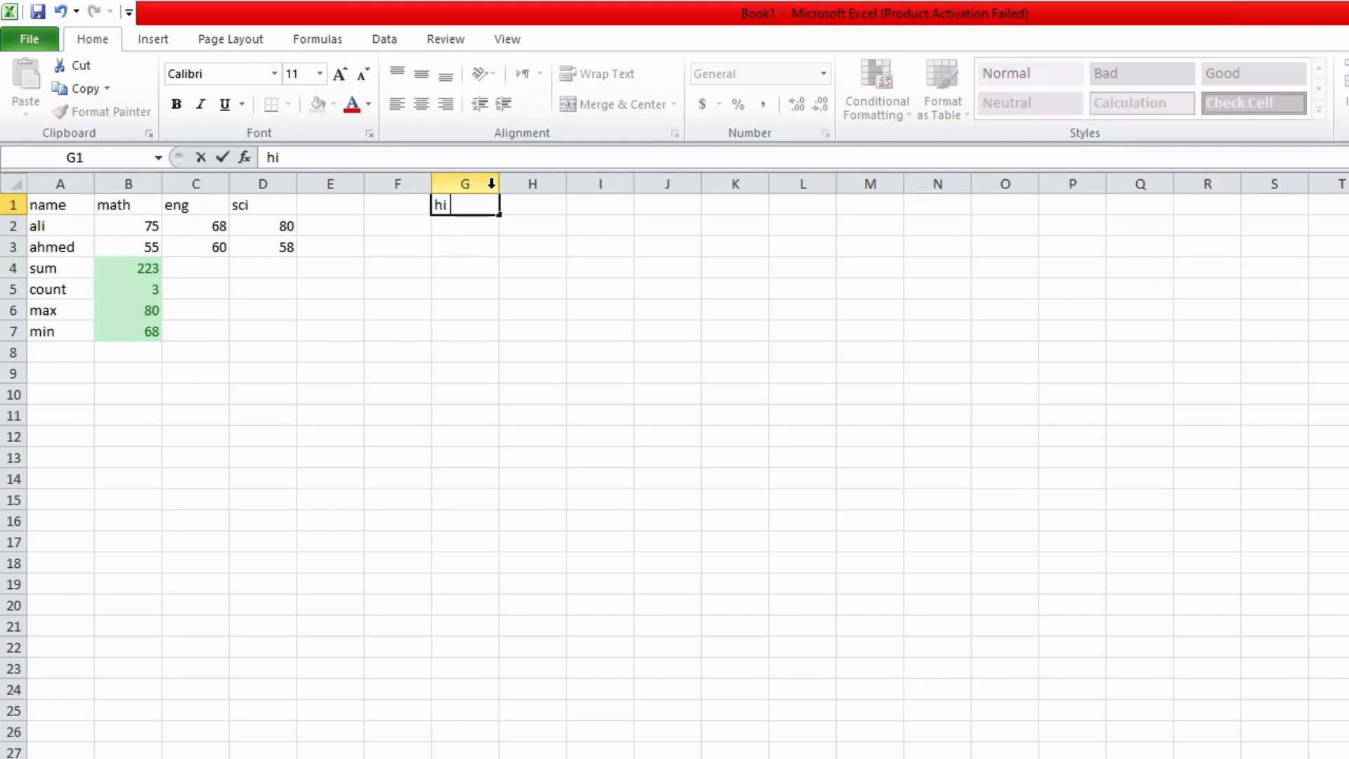
text( ma)
key(BackSpace)
text(y name)
key(BackSpace)
text(e )
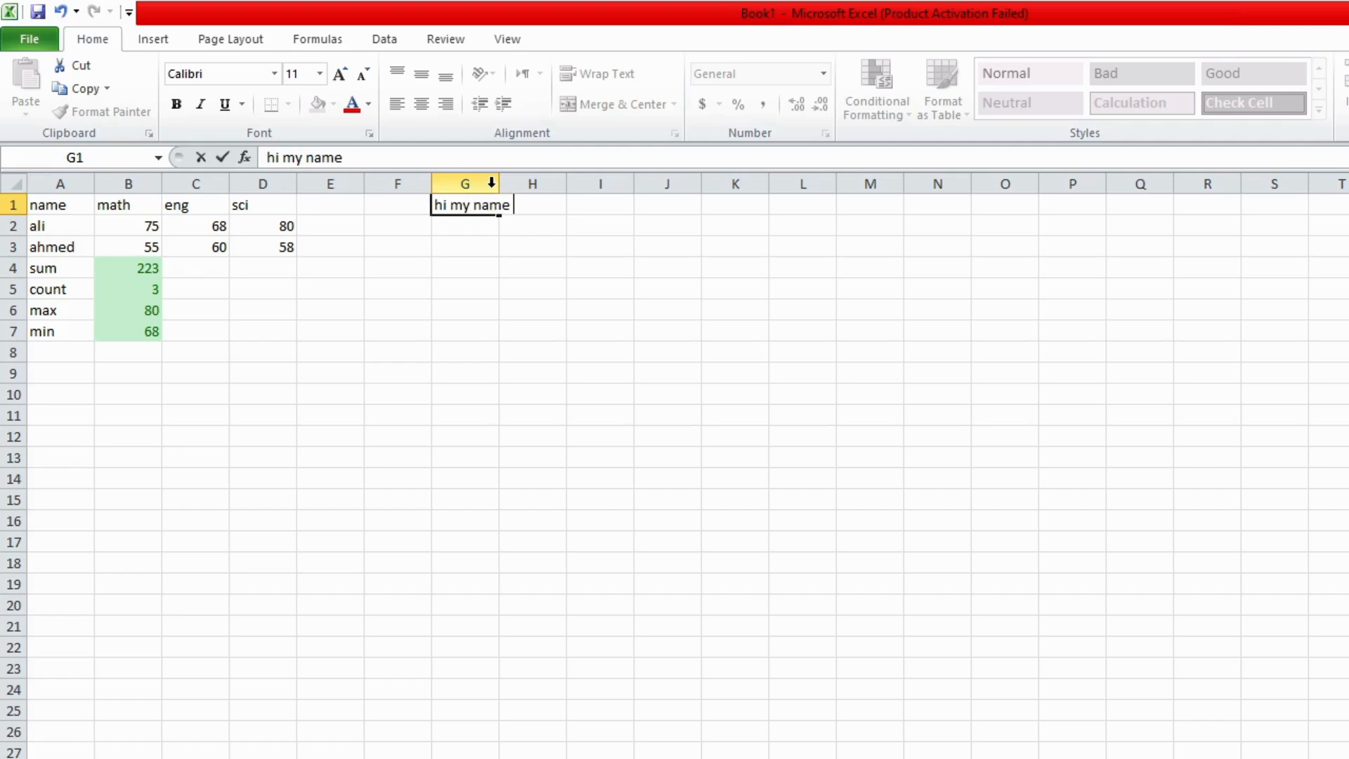
text(is zaffar)
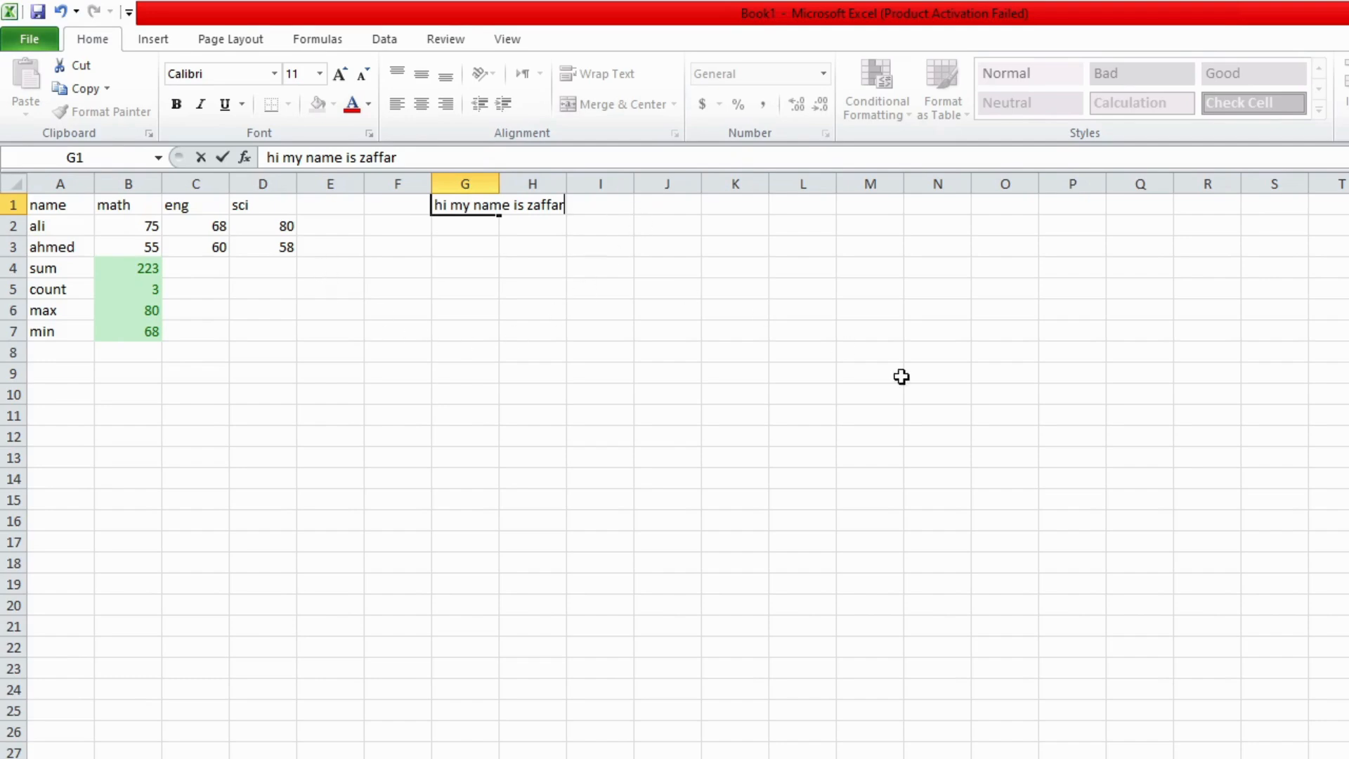
click(508, 224)
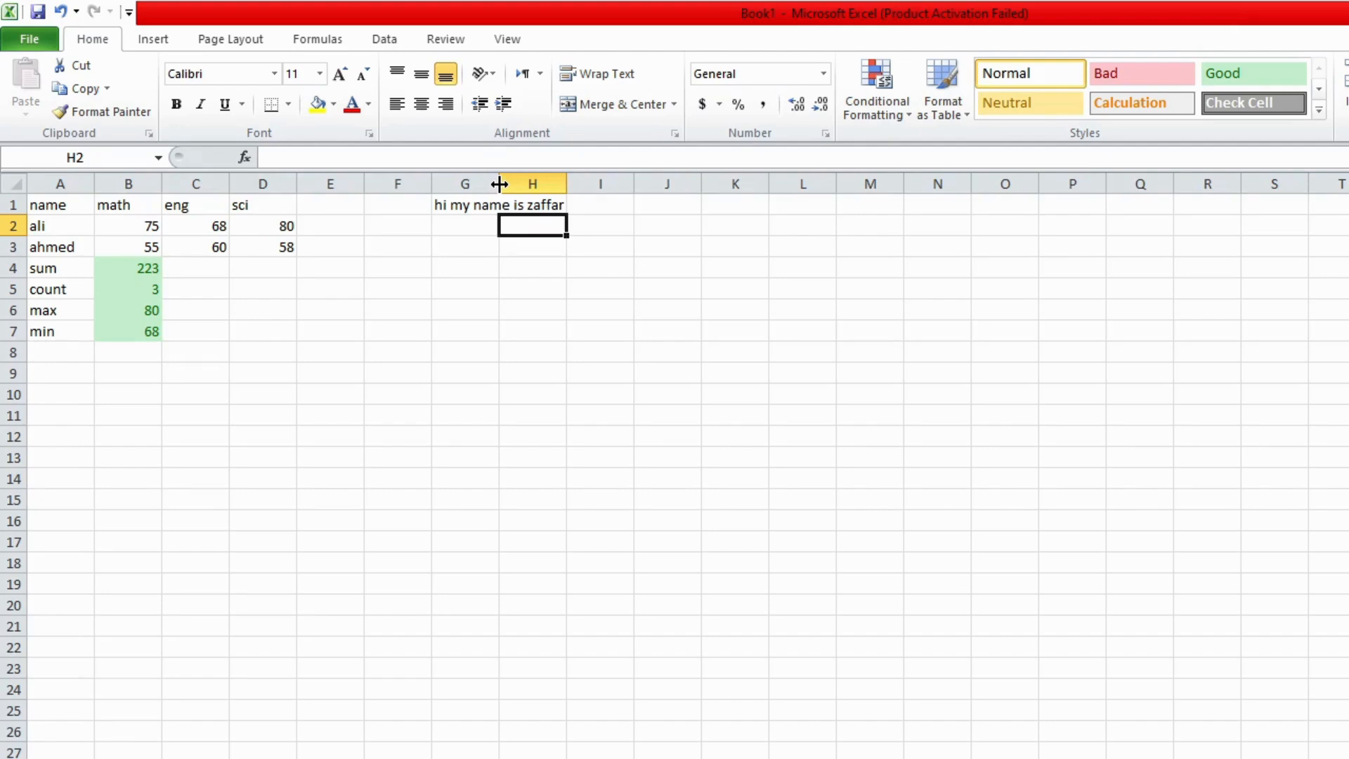
- Widen column G and trim it back so it just fits the greeting text in G1
drag(499, 184, 623, 232)
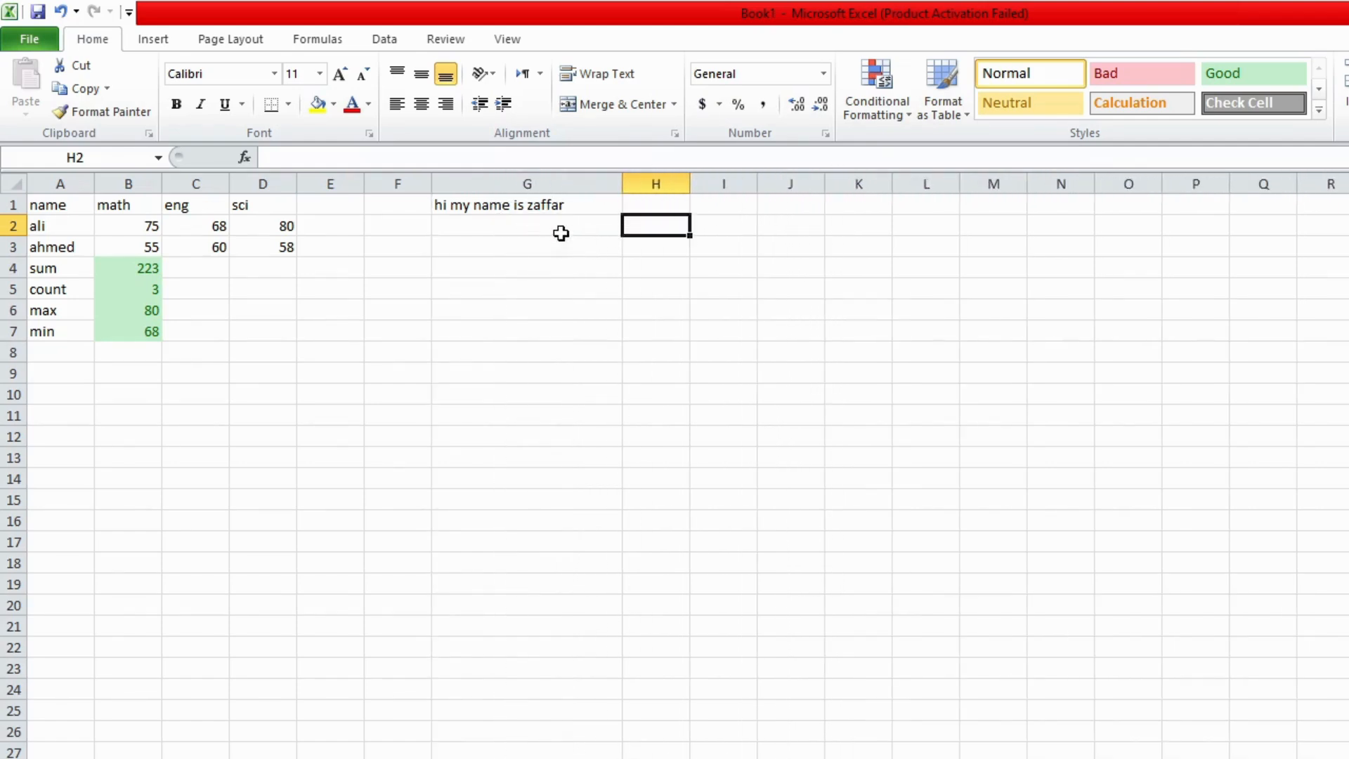
drag(617, 182, 569, 328)
click(539, 224)
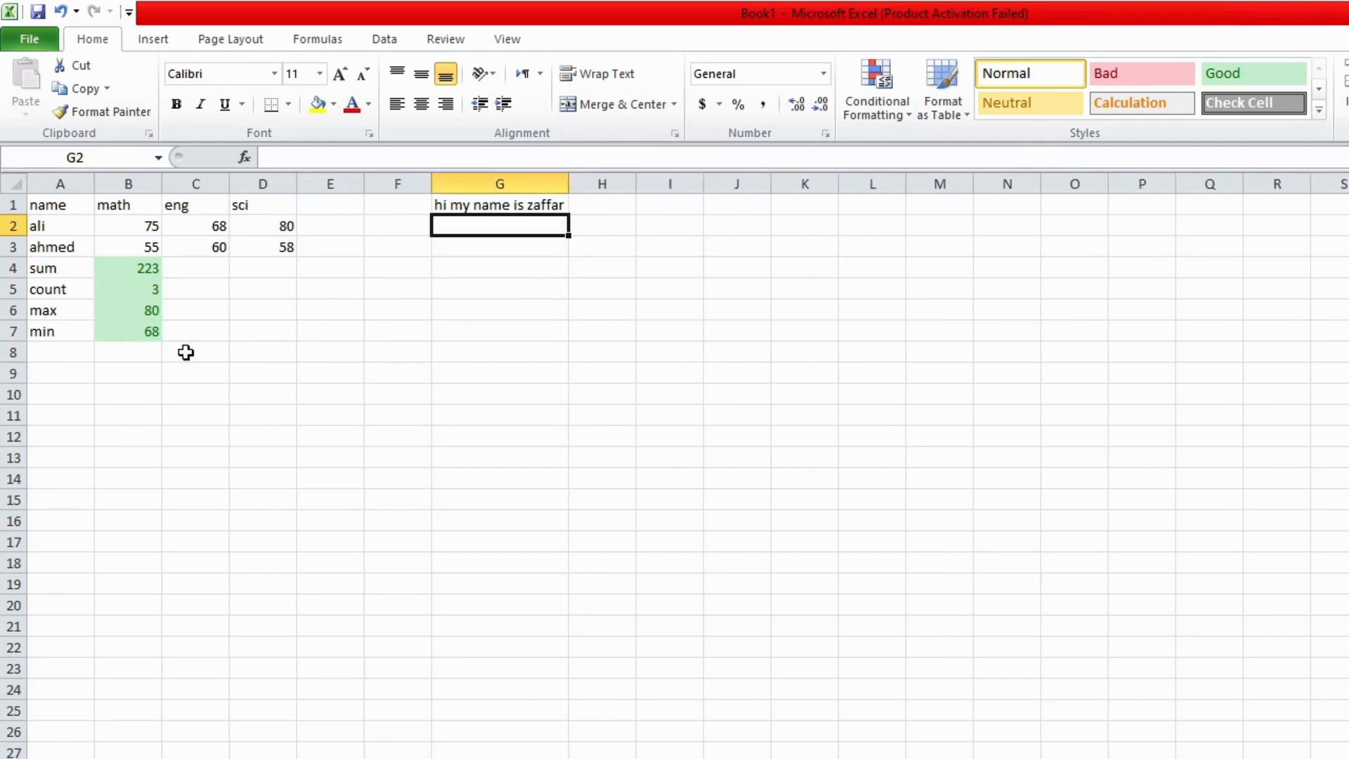
- Add the row label average in cell A8 below the min label
click(39, 352)
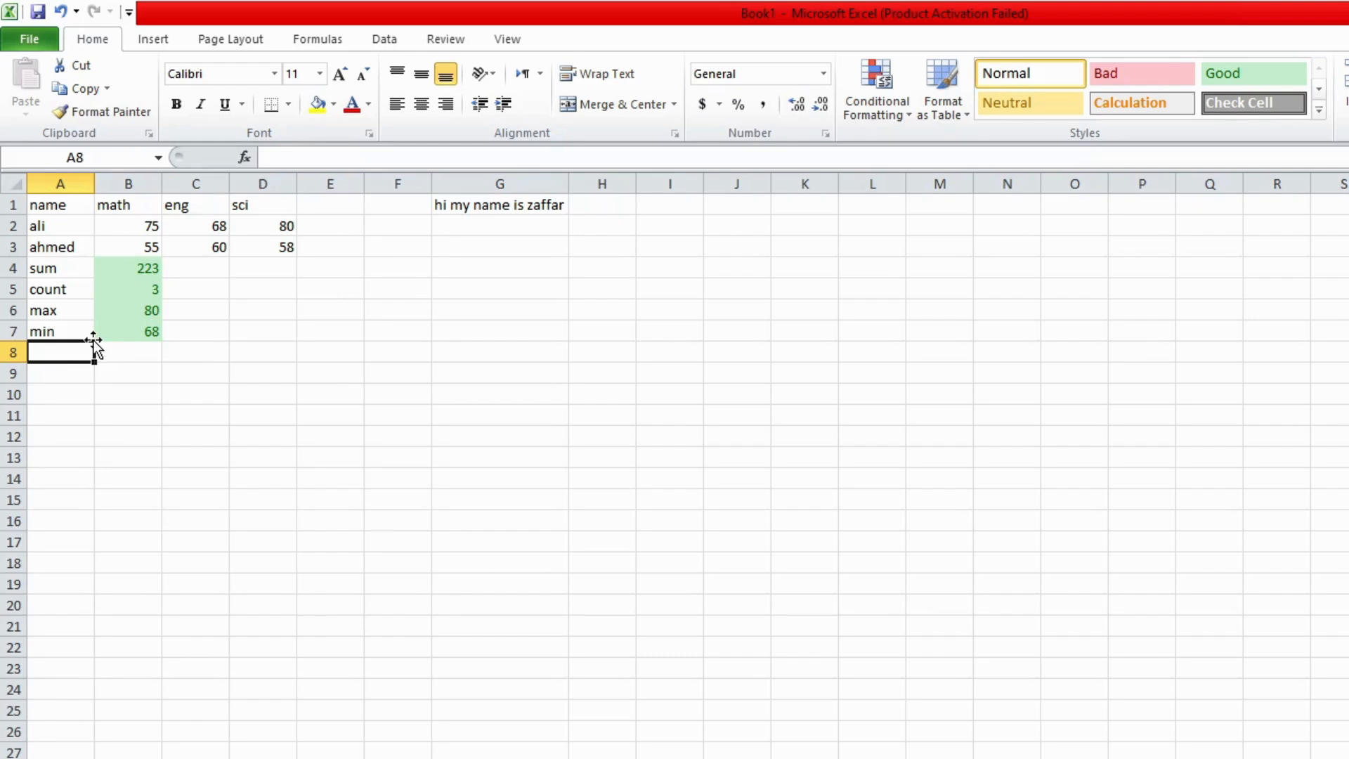
text(aver)
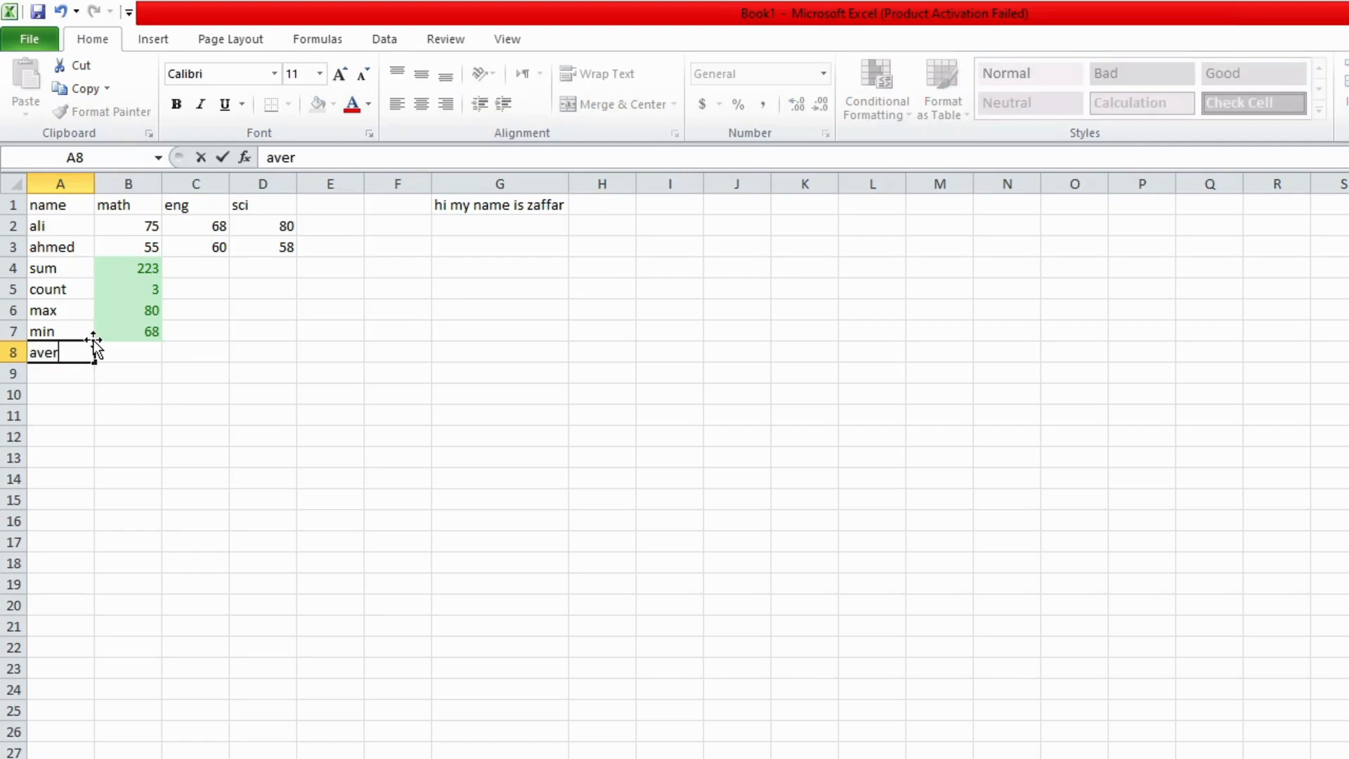
text(age)
key(Tab)
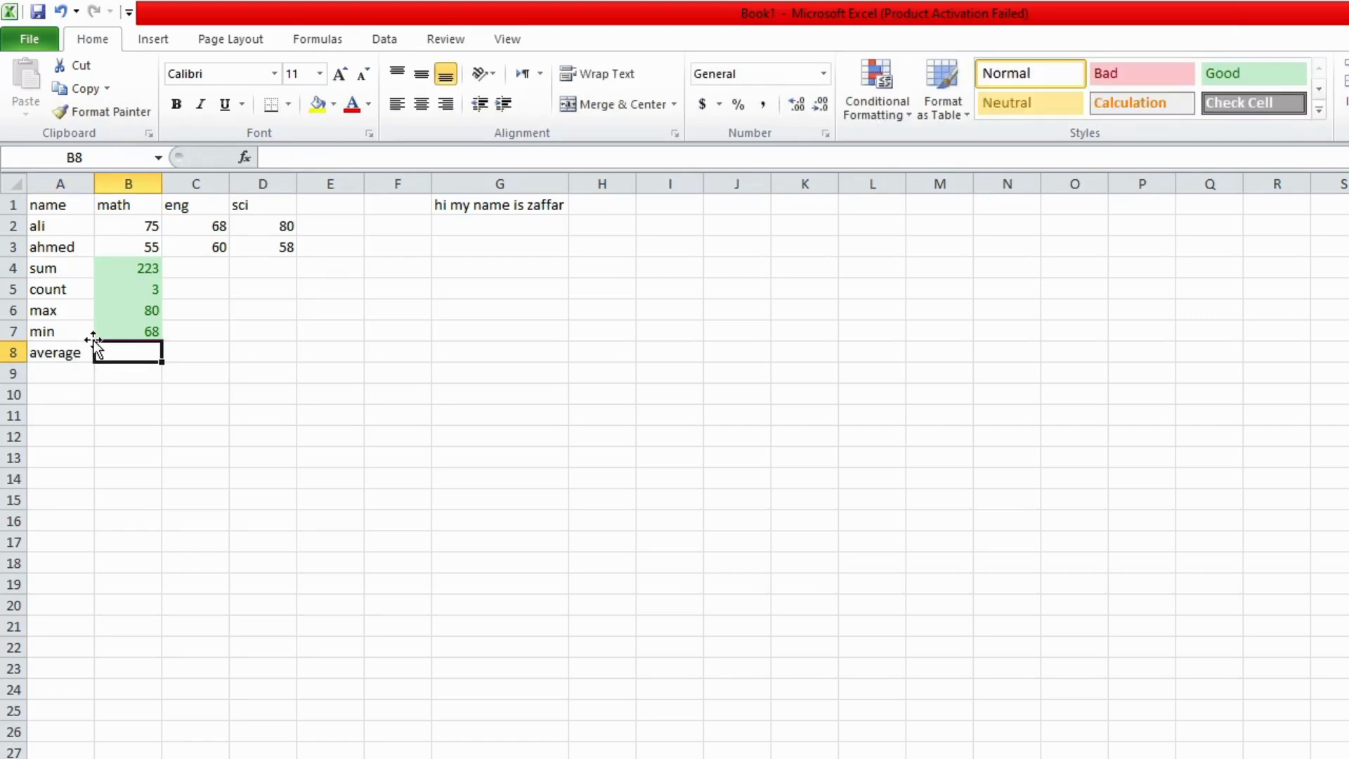
- Calculate the first student's average mark in cell B8 with the formula =(b2+c2+d2)/3 and apply the Good cell style to that cell
text(=)
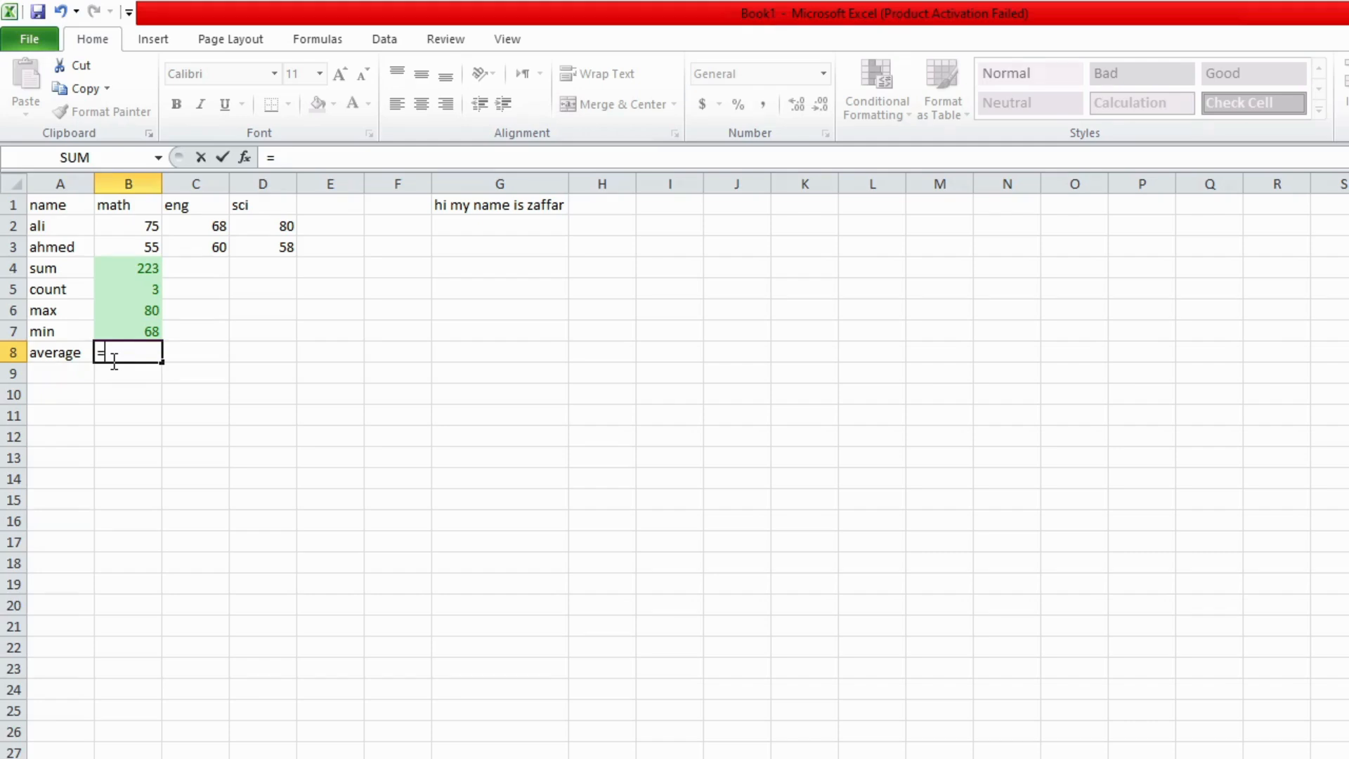
text((b2)
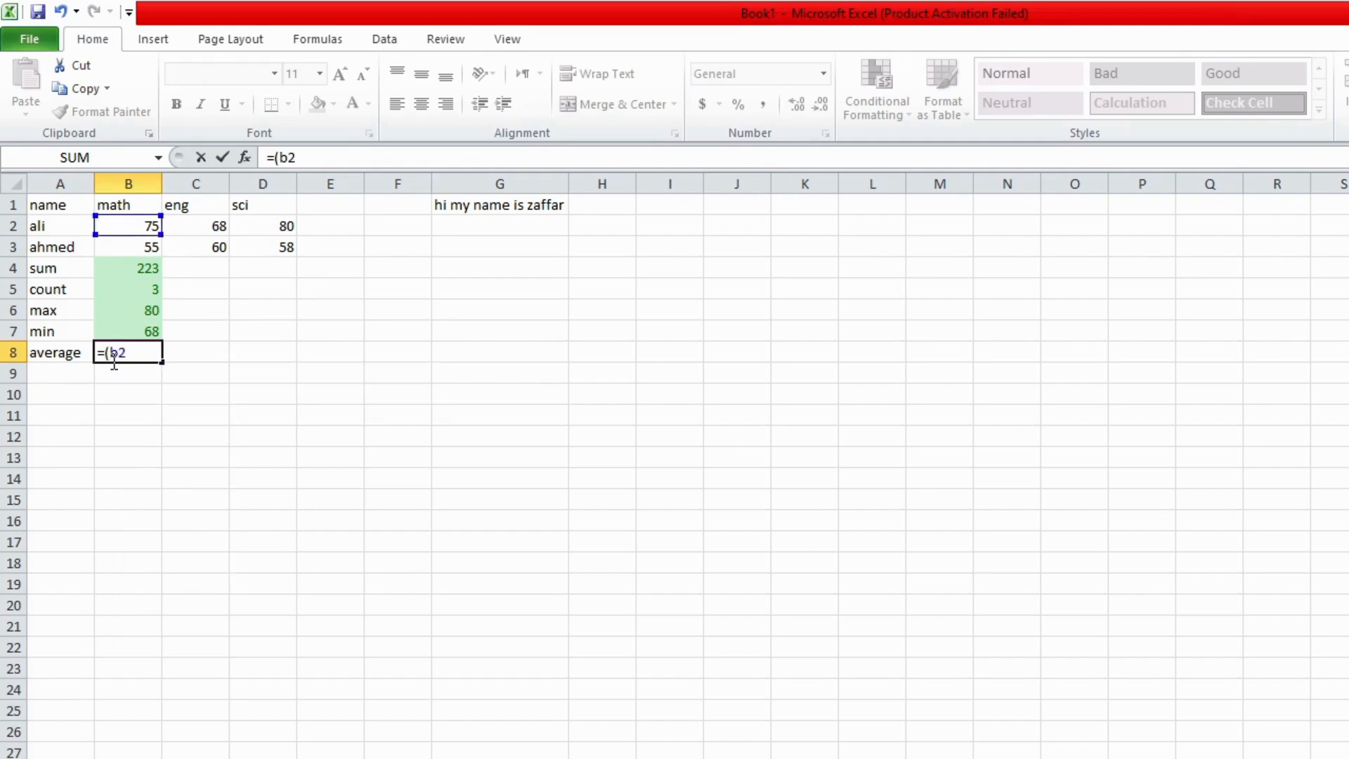
text(+c2)
text(+d2)
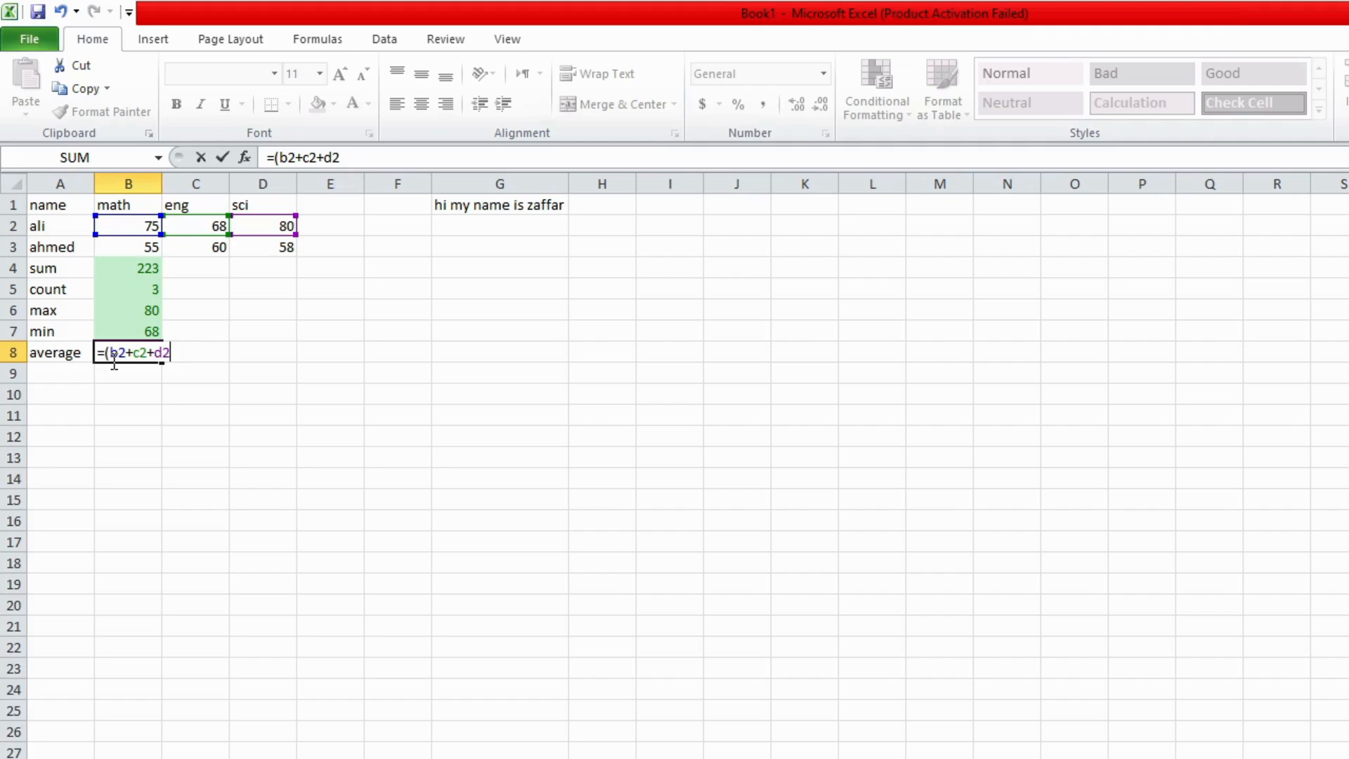
text()/3)
key(Return)
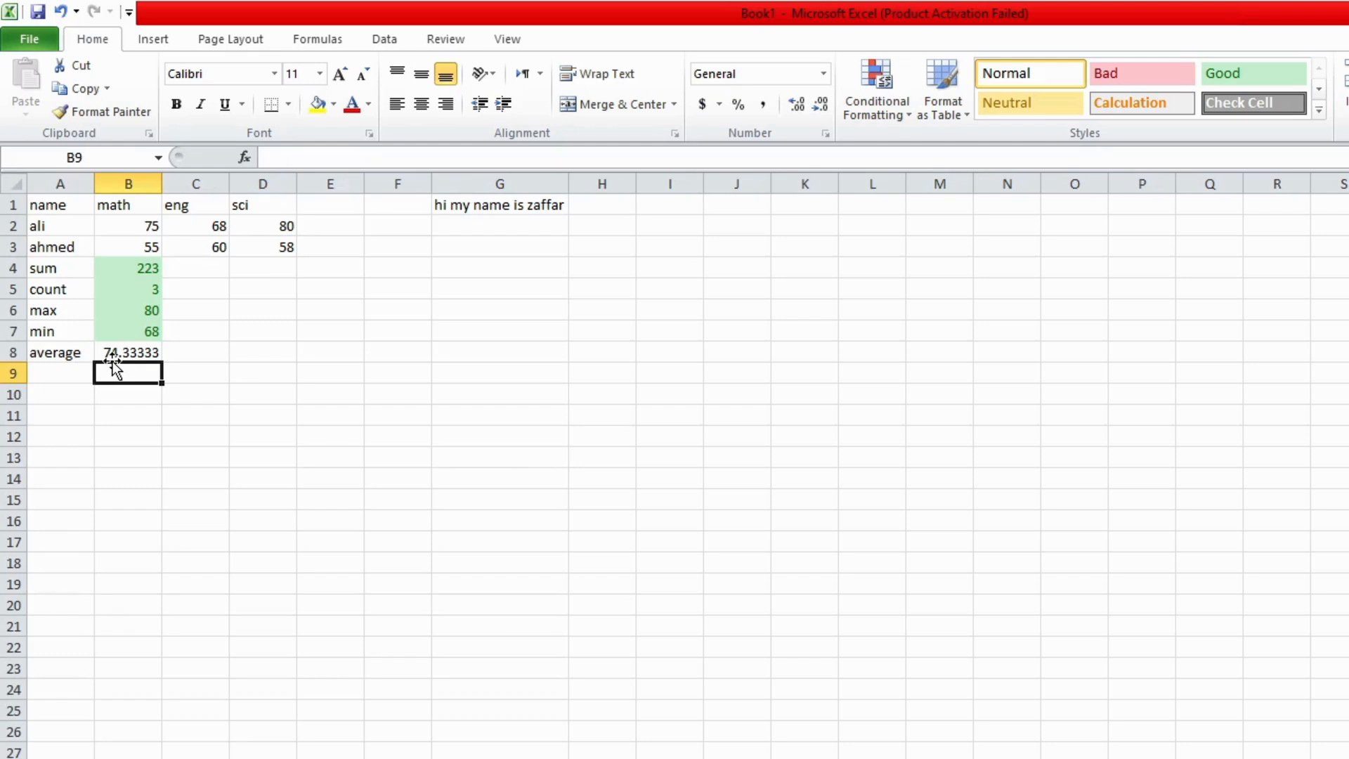
click(133, 353)
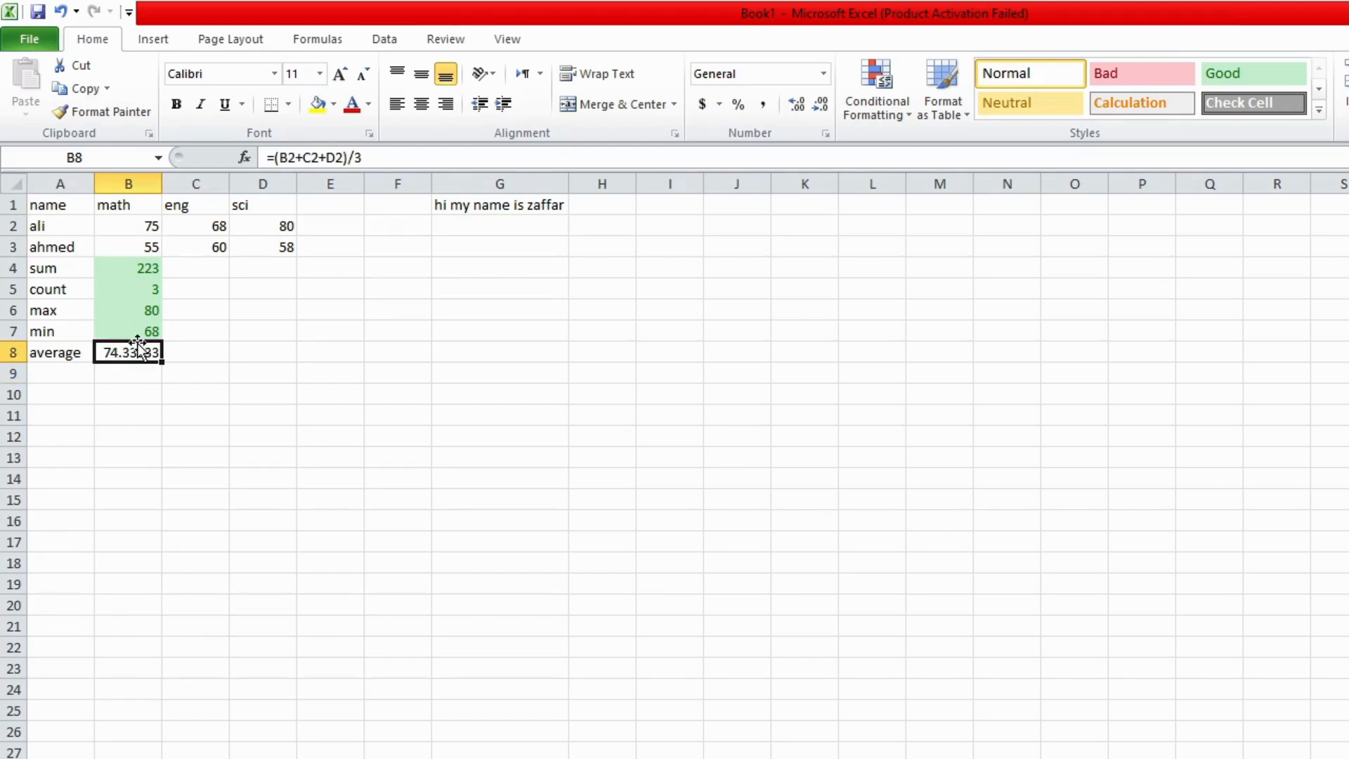
click(1228, 75)
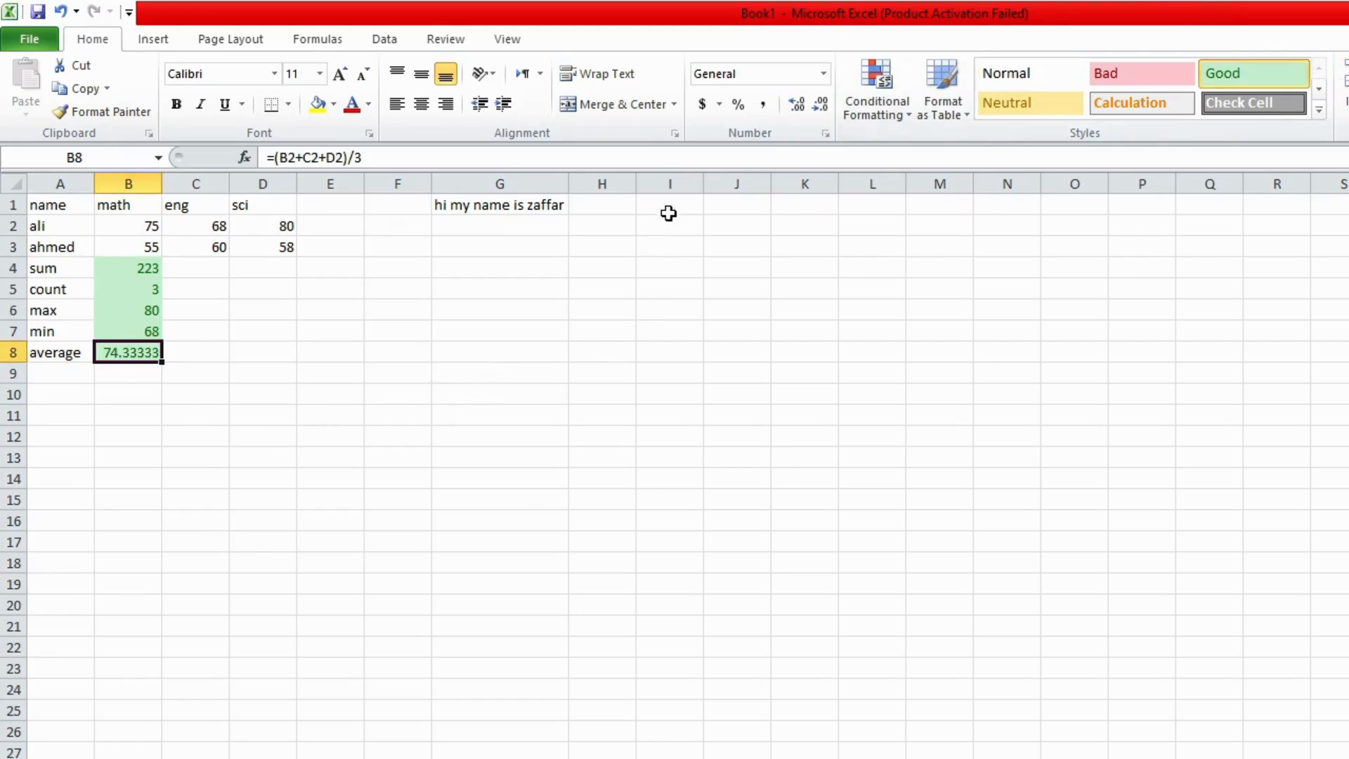
- Widen empty column I to about three times the default column width
drag(702, 186, 844, 186)
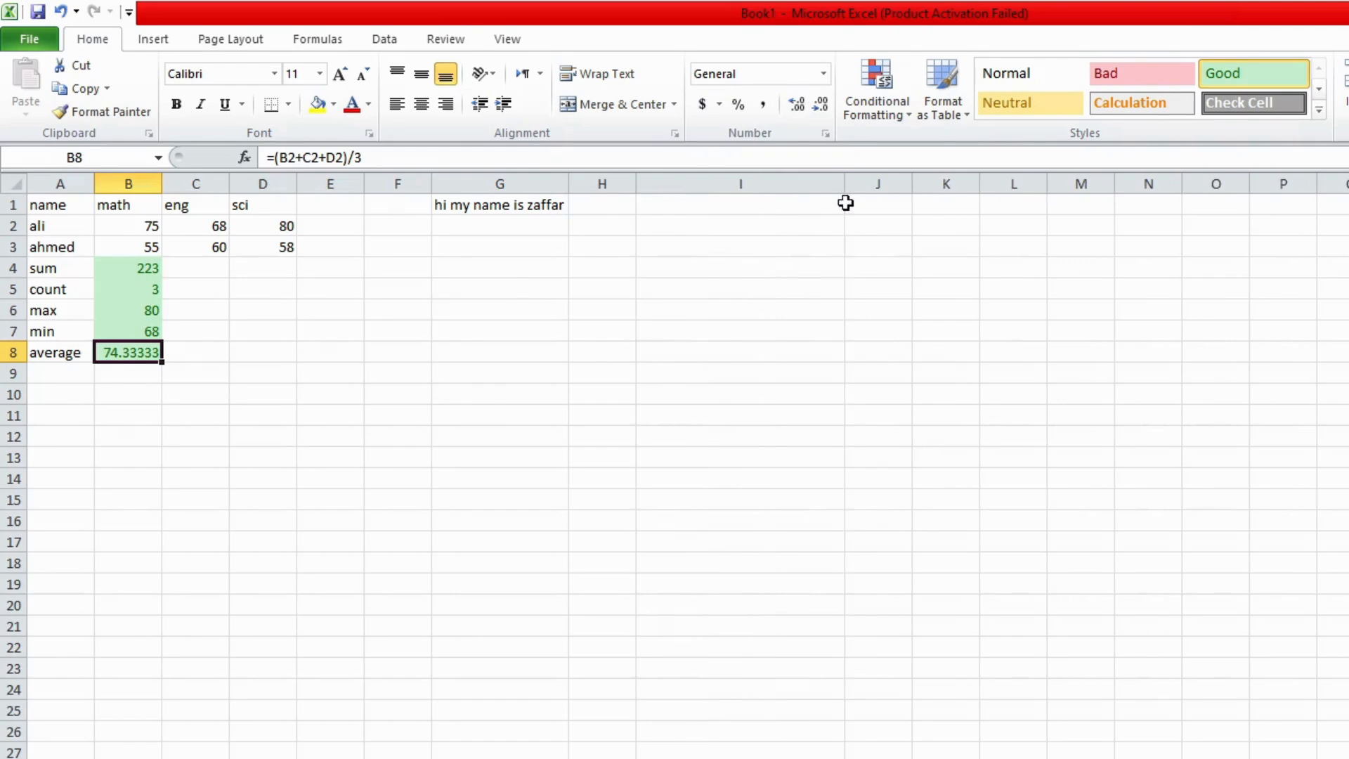
click(714, 349)
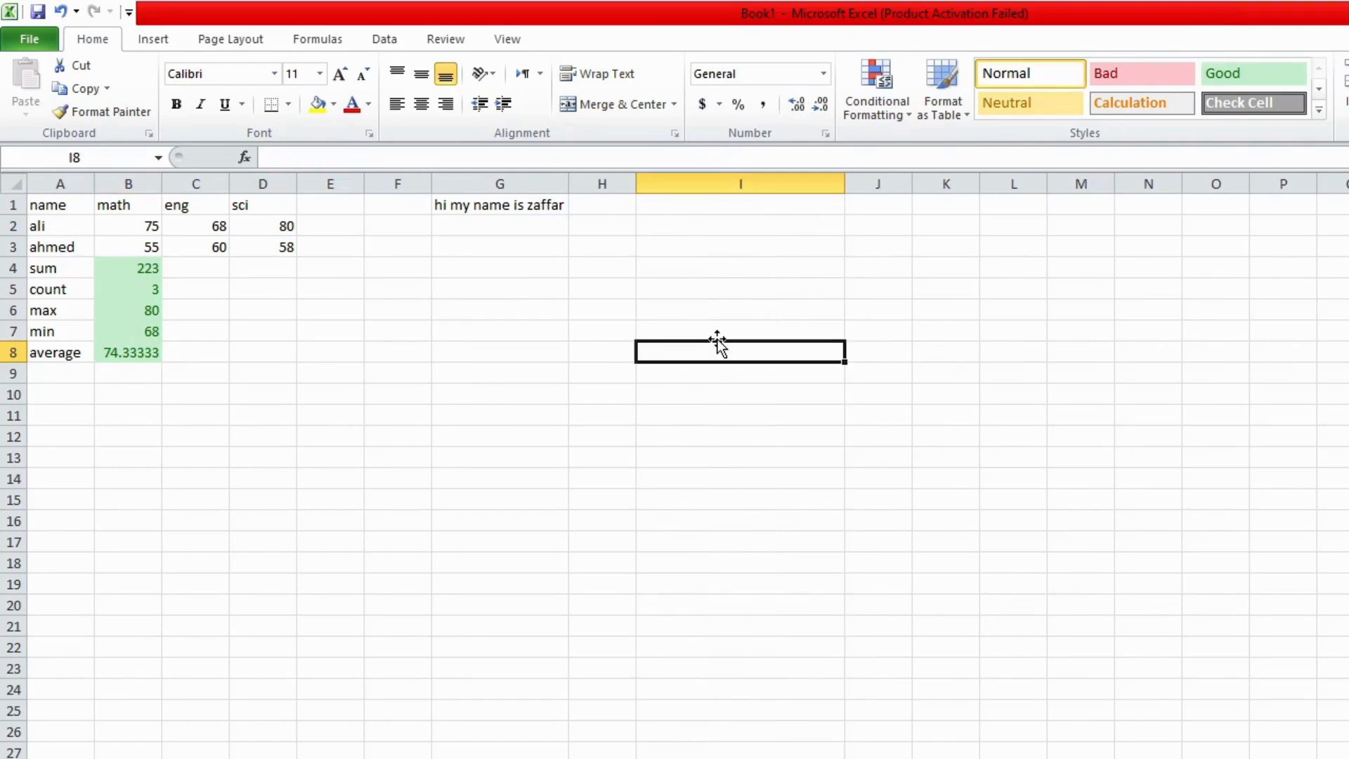